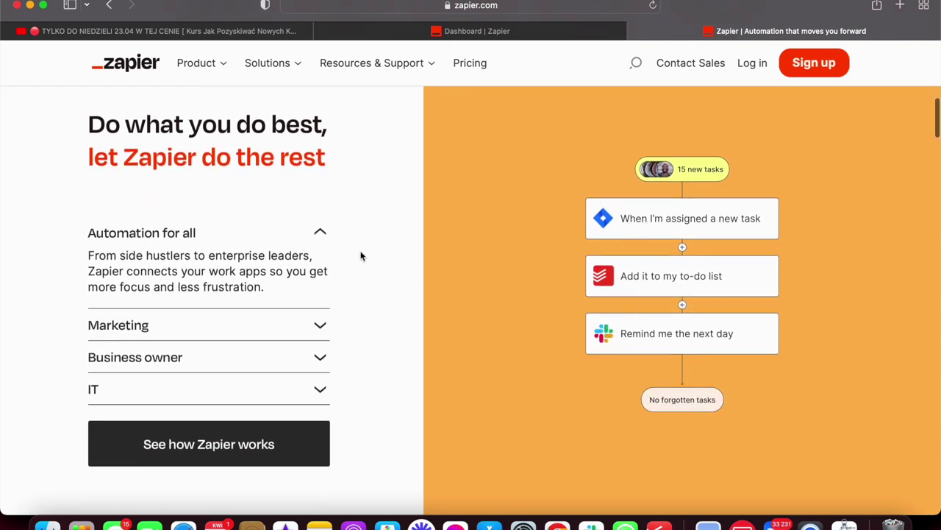
Browse the zapier.com homepage and go to the Zapier login page.
scroll(367, 258, down, 2)
scroll(368, 255, down, 20)
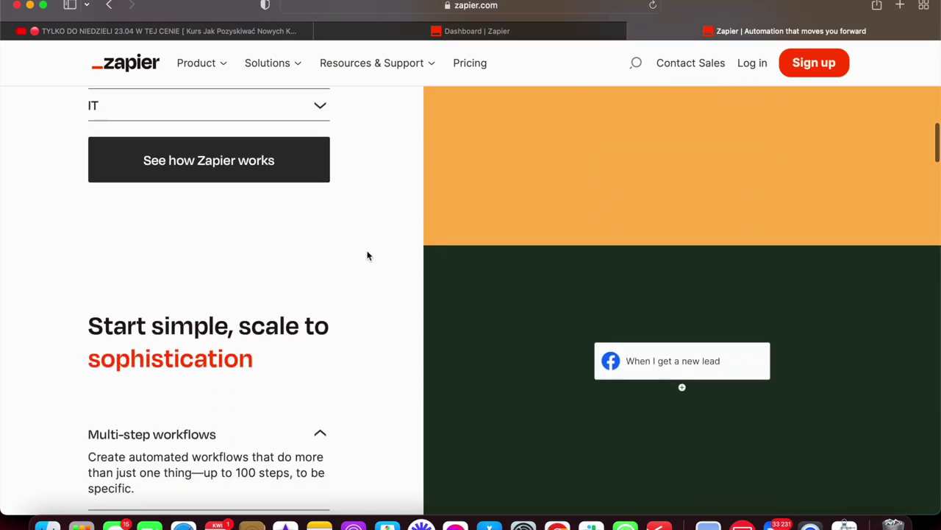
scroll(367, 254, down, 8)
scroll(368, 254, down, 2)
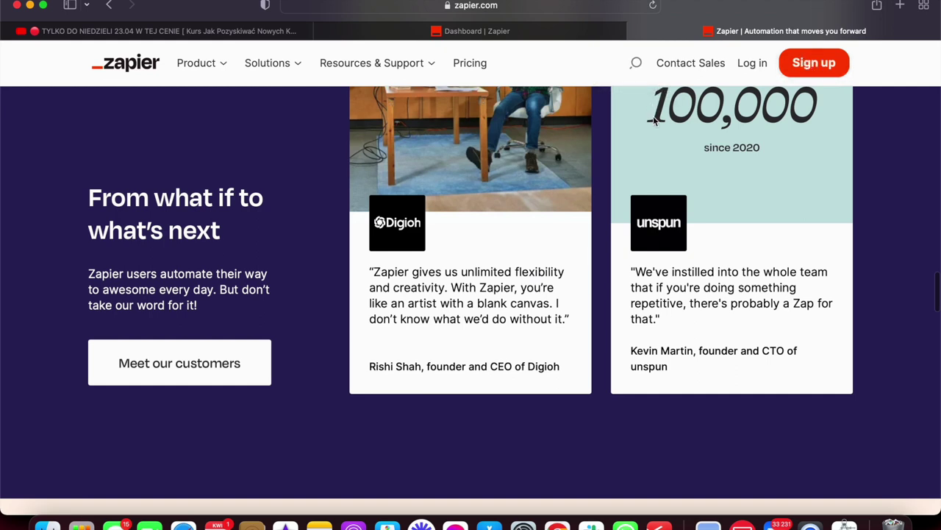
scroll(653, 117, up, 4)
click(751, 65)
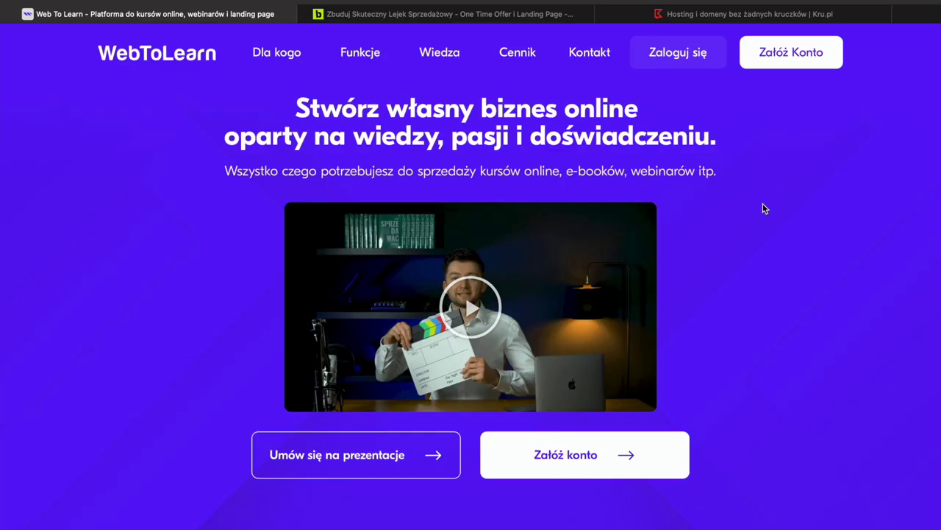
scroll(762, 208, down, 15)
Close the WebToLearn and beTIMES tabs.
scroll(764, 219, up, 20)
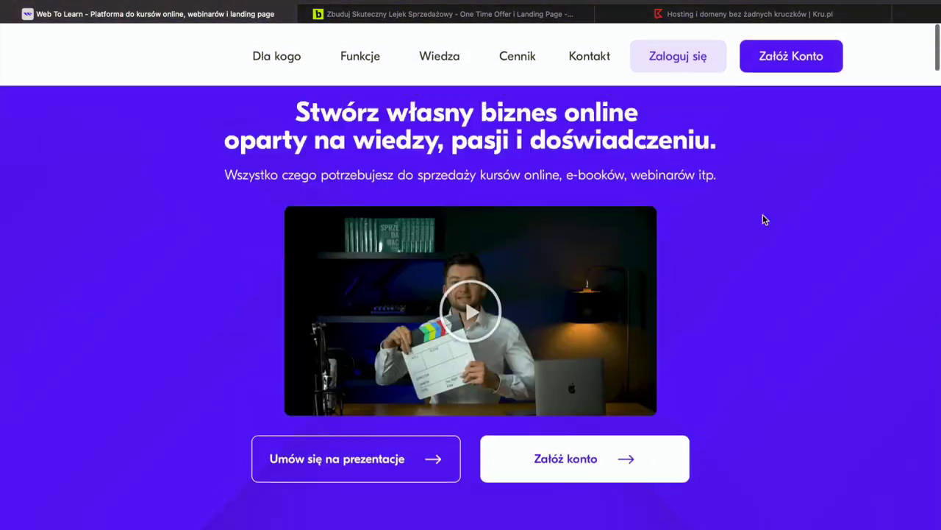
scroll(763, 214, up, 2)
click(9, 14)
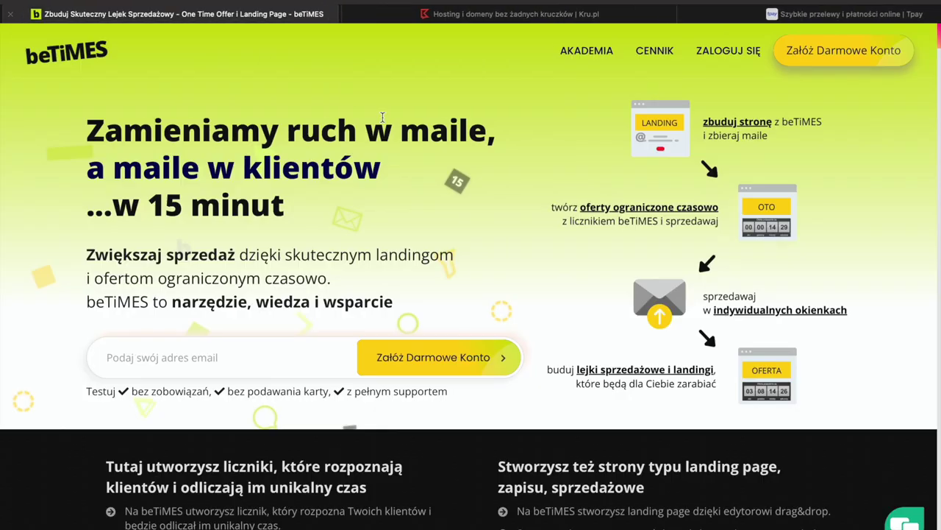
scroll(398, 158, down, 10)
scroll(398, 158, up, 10)
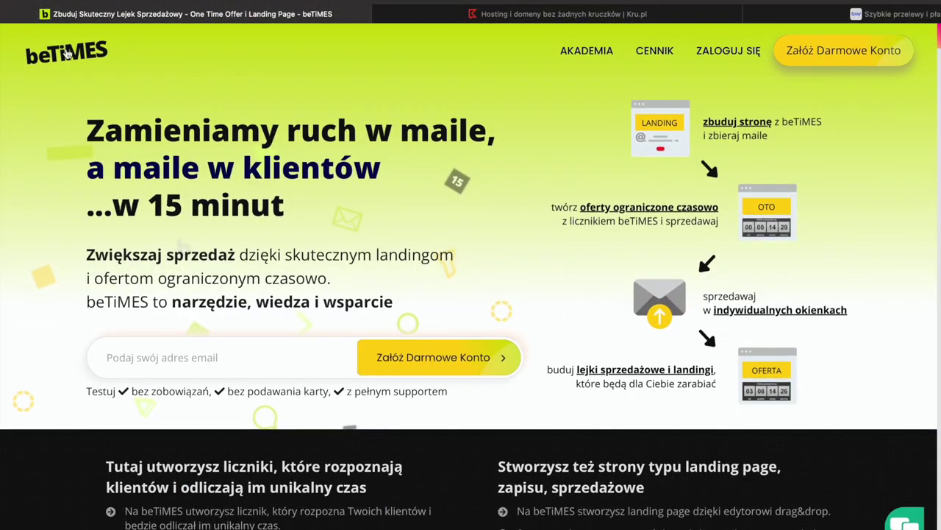
scroll(73, 117, down, 4)
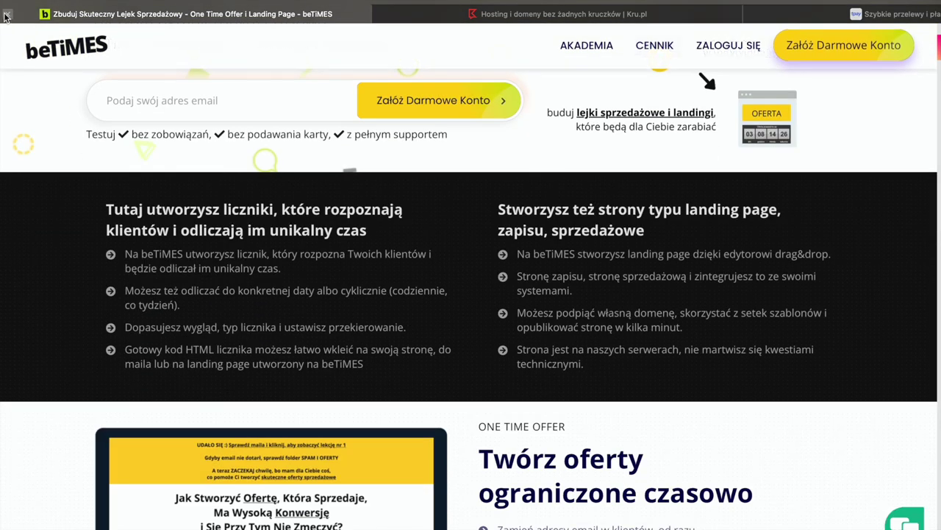
click(7, 14)
scroll(233, 139, down, 5)
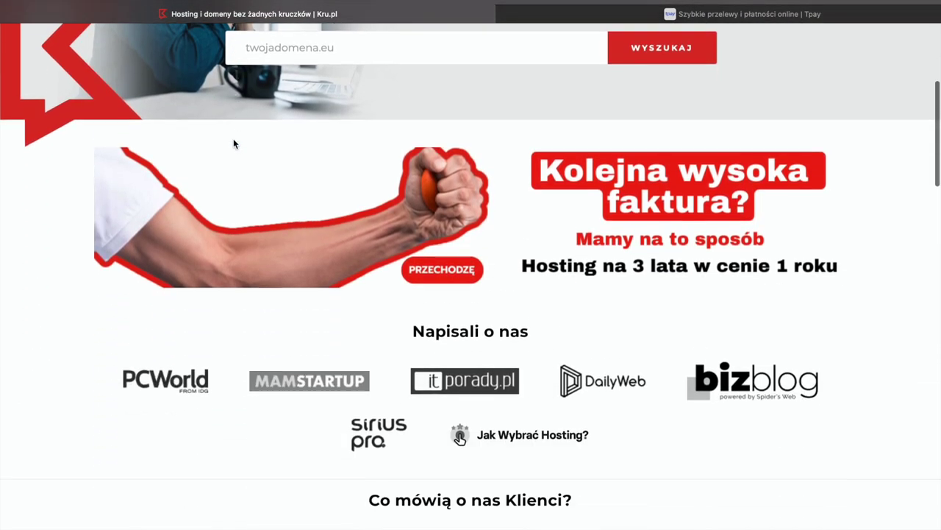
scroll(227, 139, up, 5)
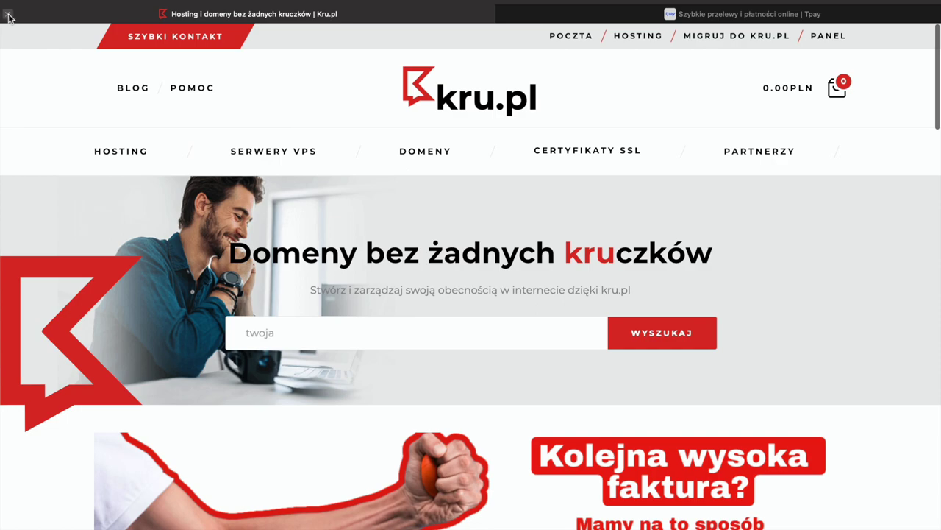
Close the Kru.pl, Tpay and Top Online tabs.
click(7, 15)
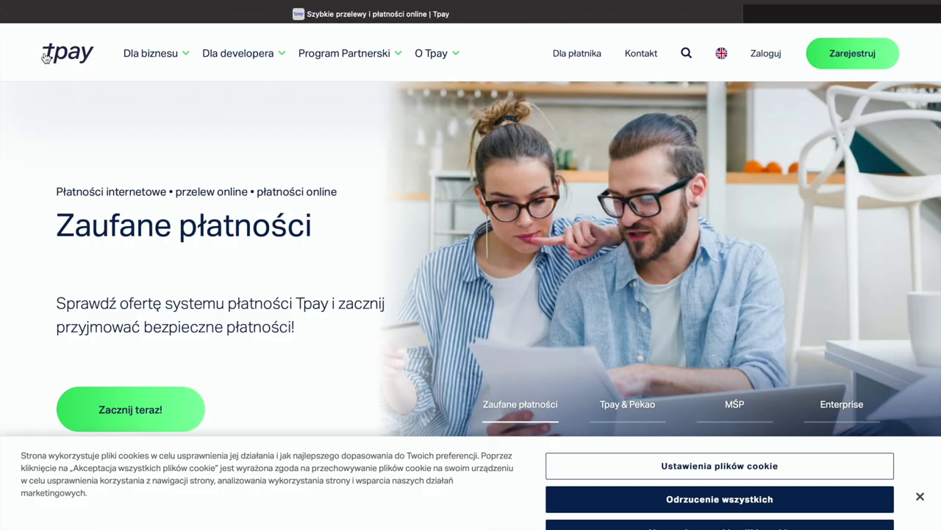
scroll(68, 103, down, 3)
scroll(68, 103, down, 5)
scroll(68, 103, up, 10)
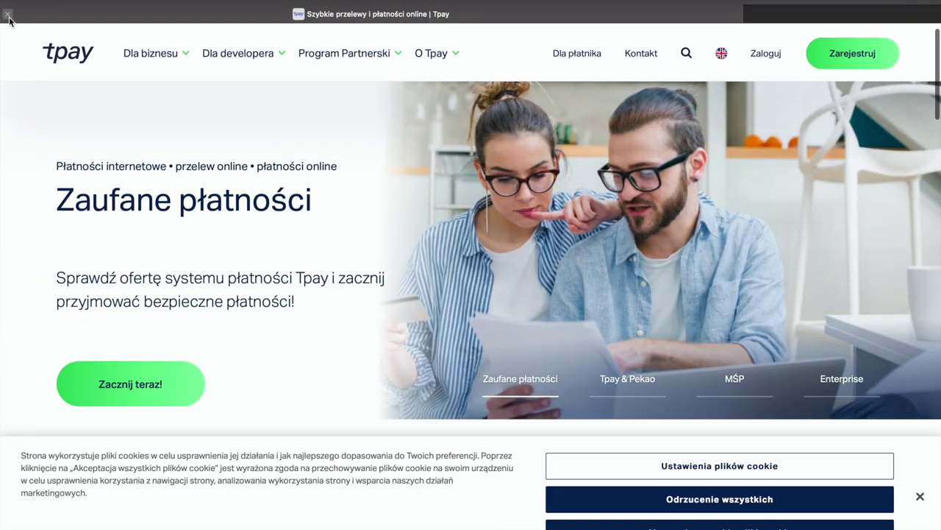
click(8, 18)
scroll(233, 175, down, 15)
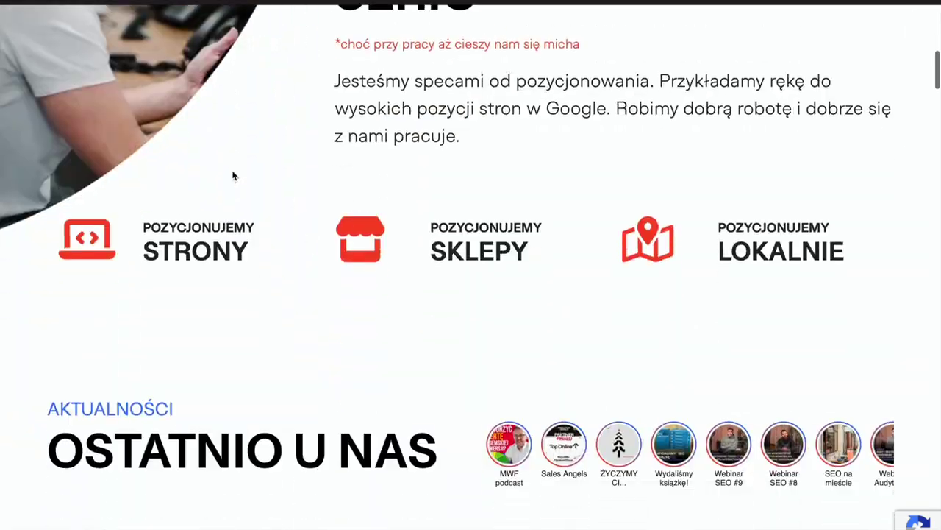
scroll(230, 177, up, 15)
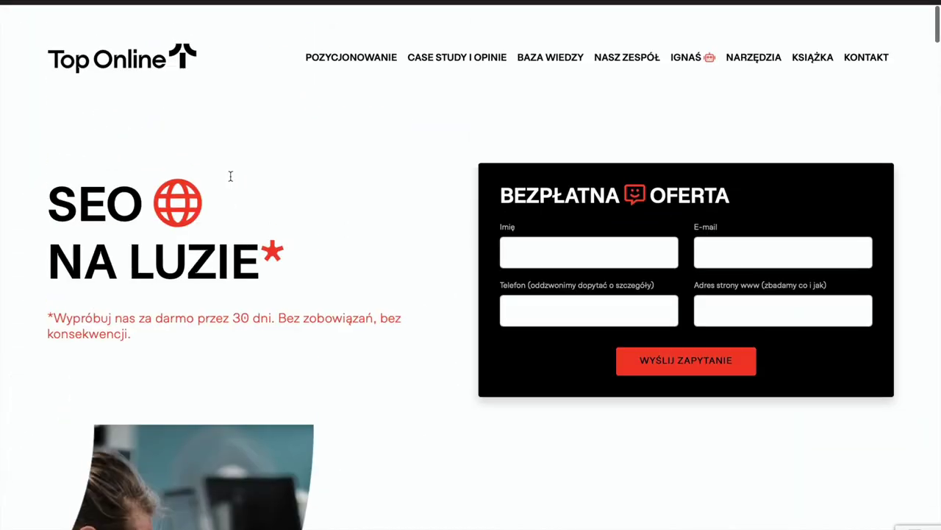
key(super+w)
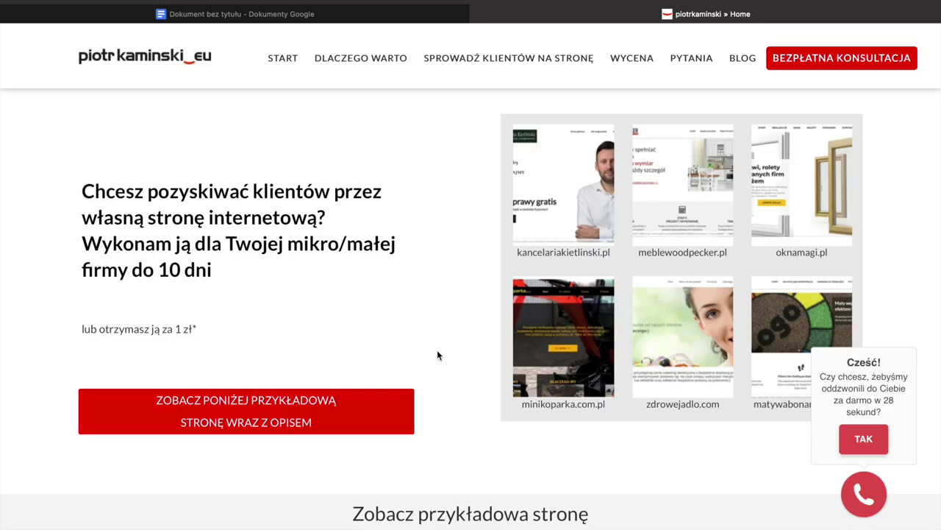
scroll(437, 358, down, 3)
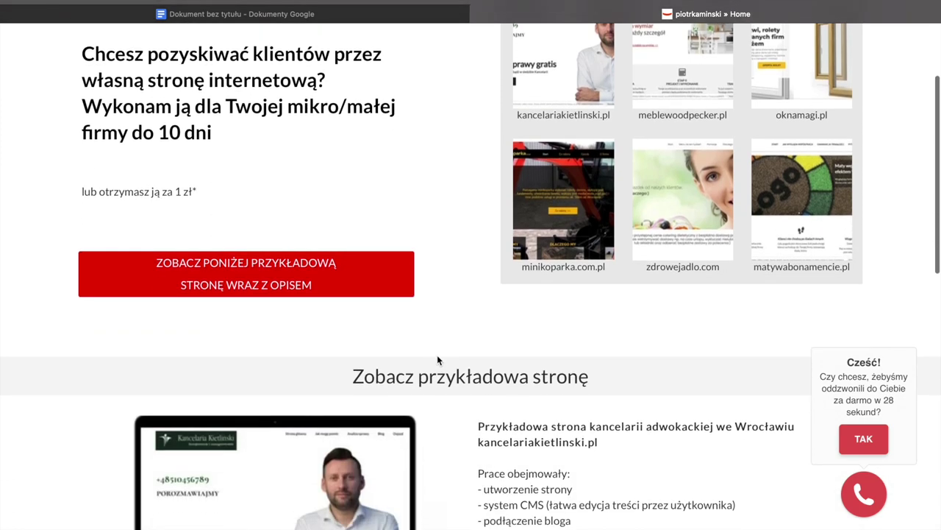
scroll(437, 355, down, 2)
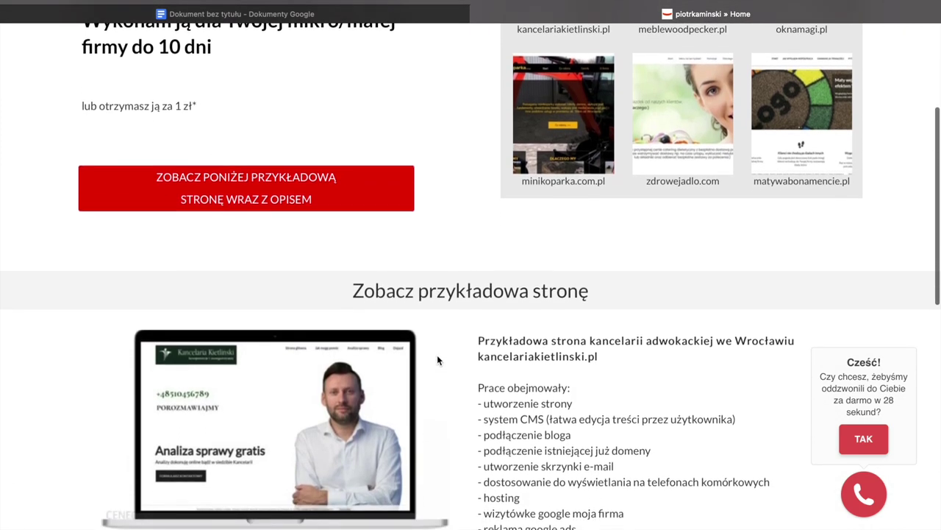
scroll(437, 354, down, 1)
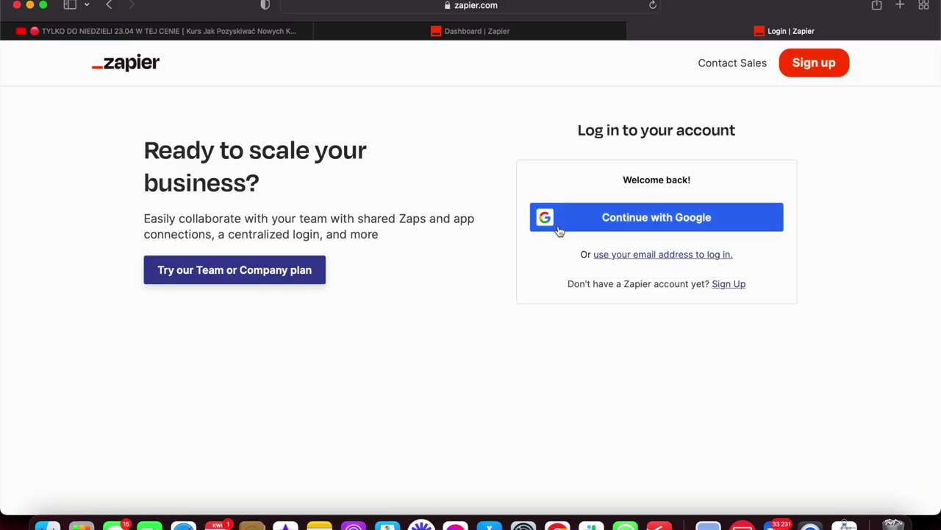
Sign in to Zapier with Google and open the My Profile settings page.
click(585, 216)
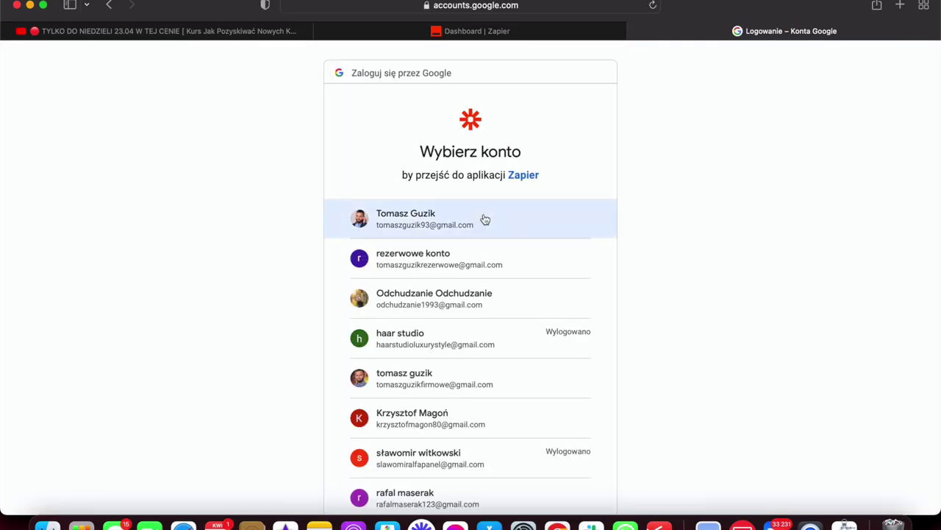
click(481, 217)
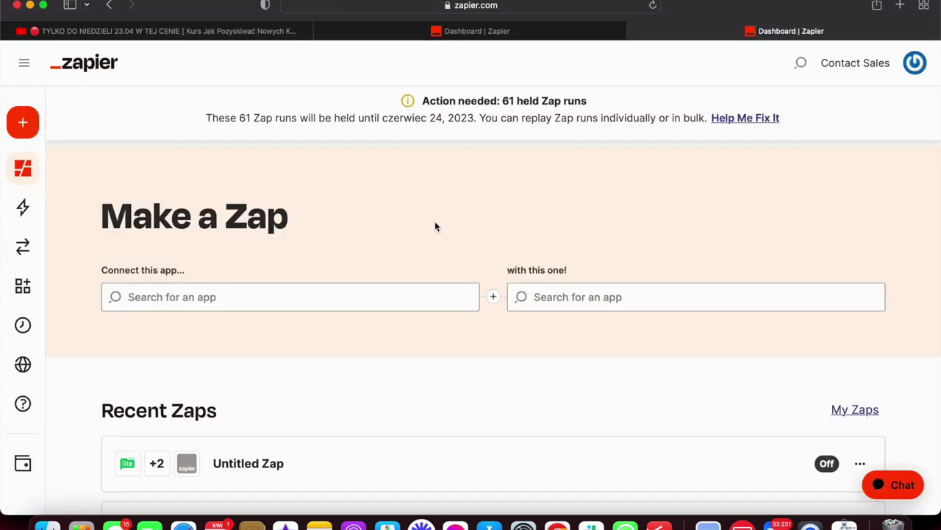
click(917, 64)
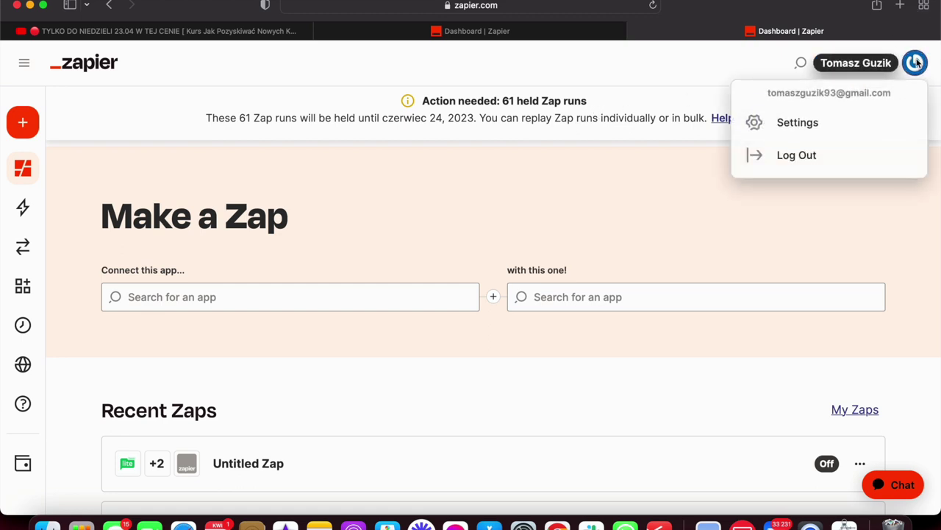
click(779, 118)
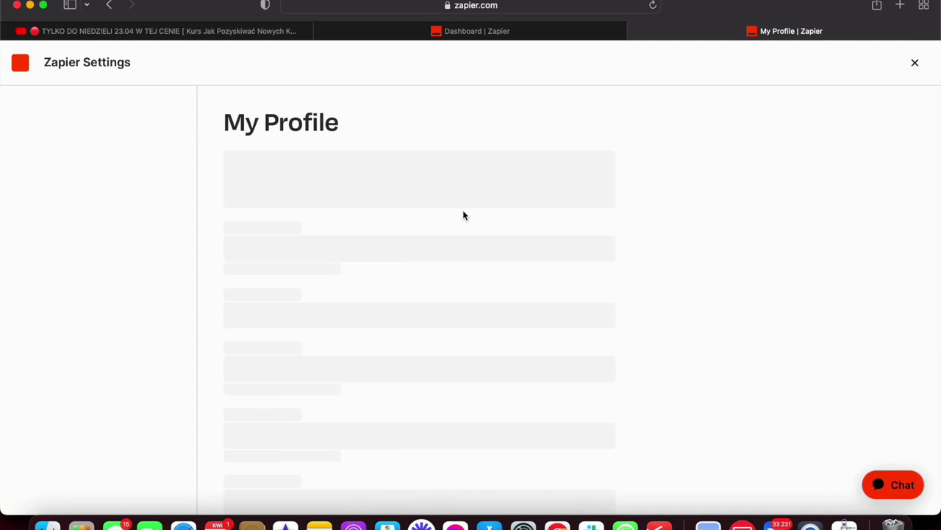
scroll(296, 296, down, 5)
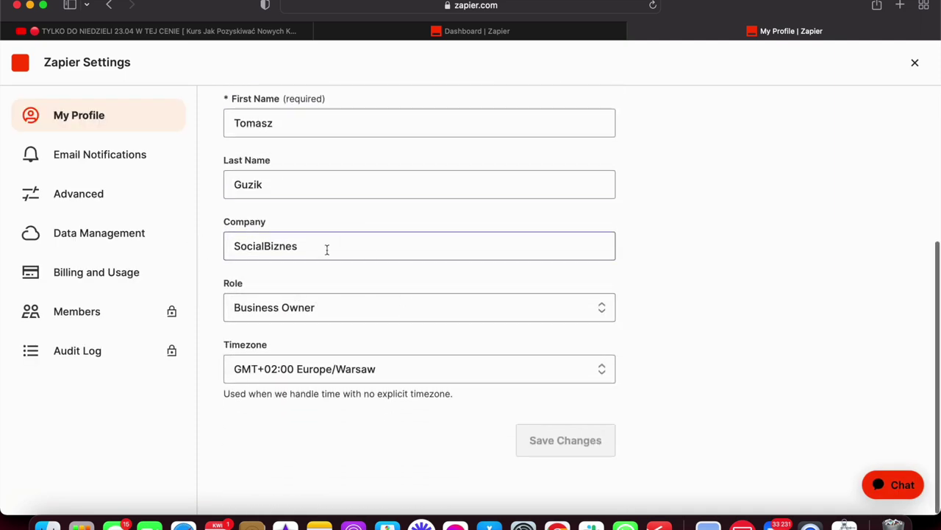
Review Email Notifications, leaving the Activity Summary frequency at Weekly.
click(100, 155)
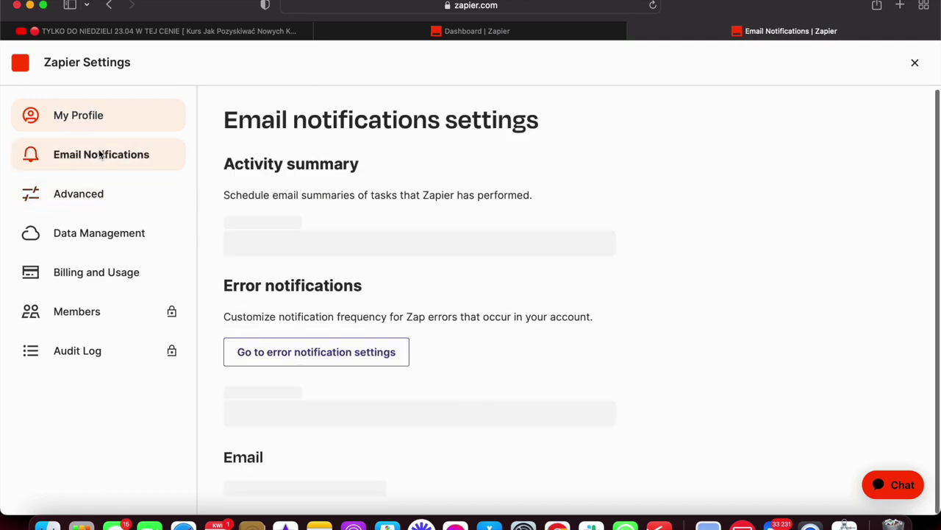
scroll(330, 240, down, 3)
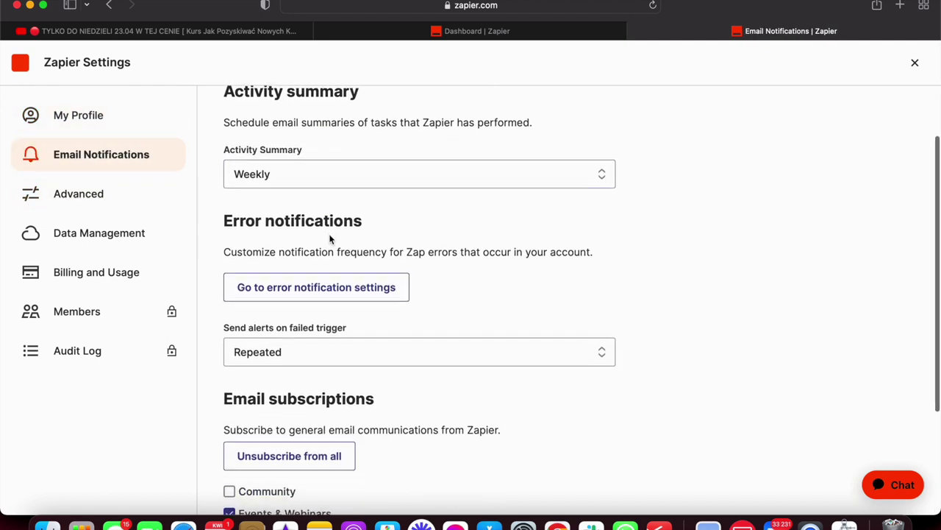
scroll(329, 239, up, 3)
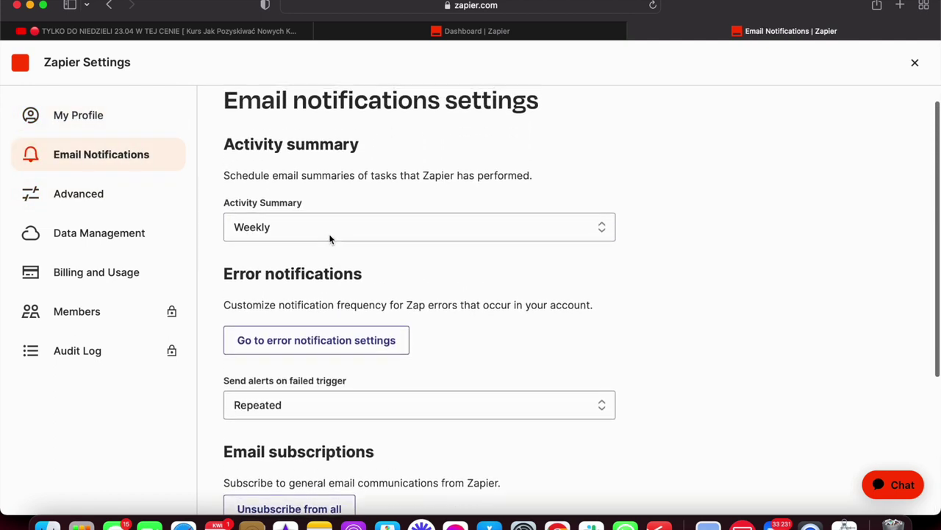
scroll(331, 240, down, 1)
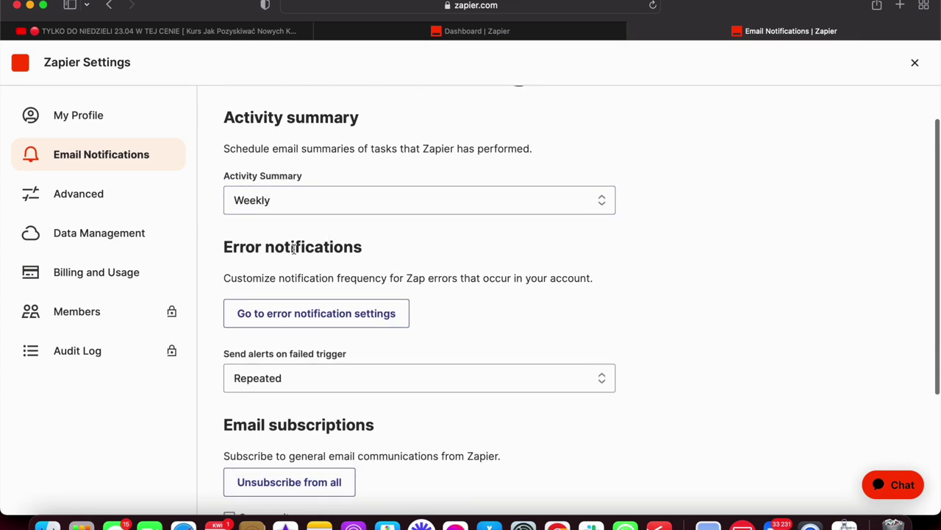
scroll(326, 122, down, 4)
click(324, 108)
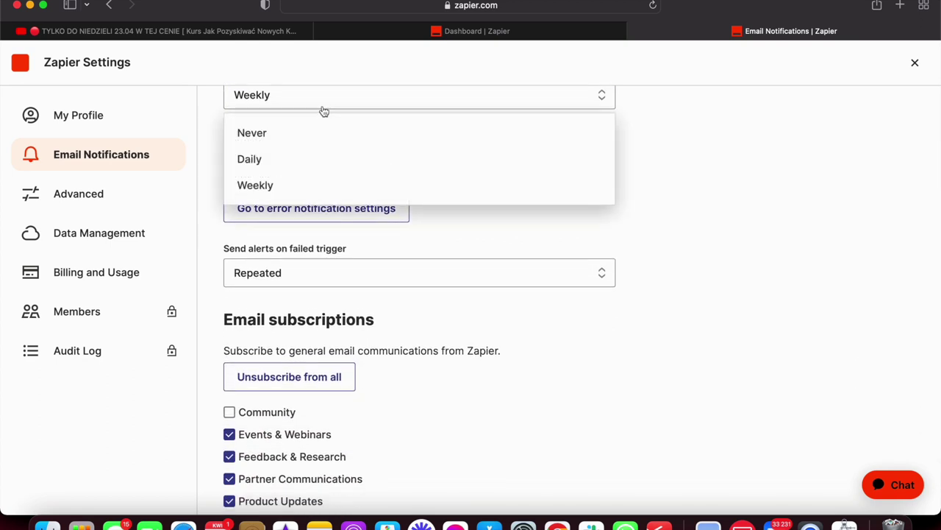
click(773, 208)
scroll(563, 282, up, 2)
scroll(565, 282, down, 5)
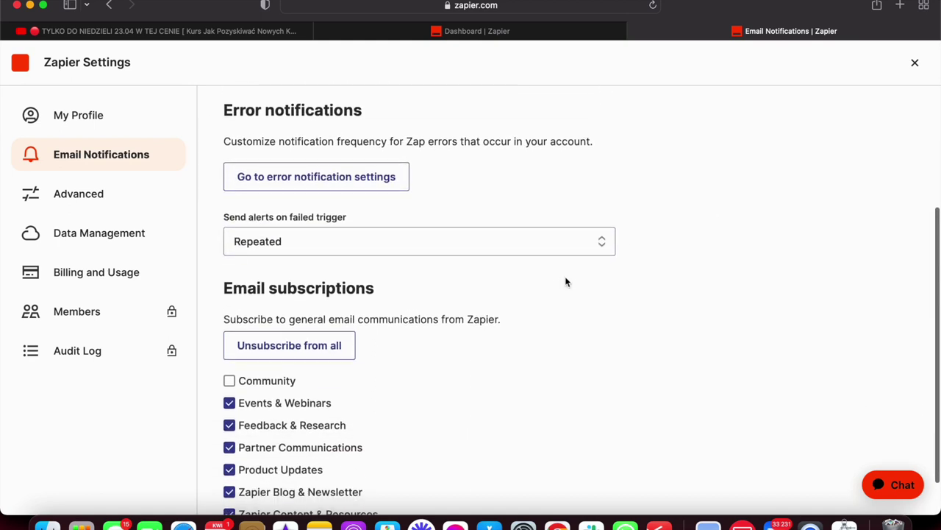
Leave the failed-trigger alert setting unchanged and switch to Advanced settings.
click(507, 191)
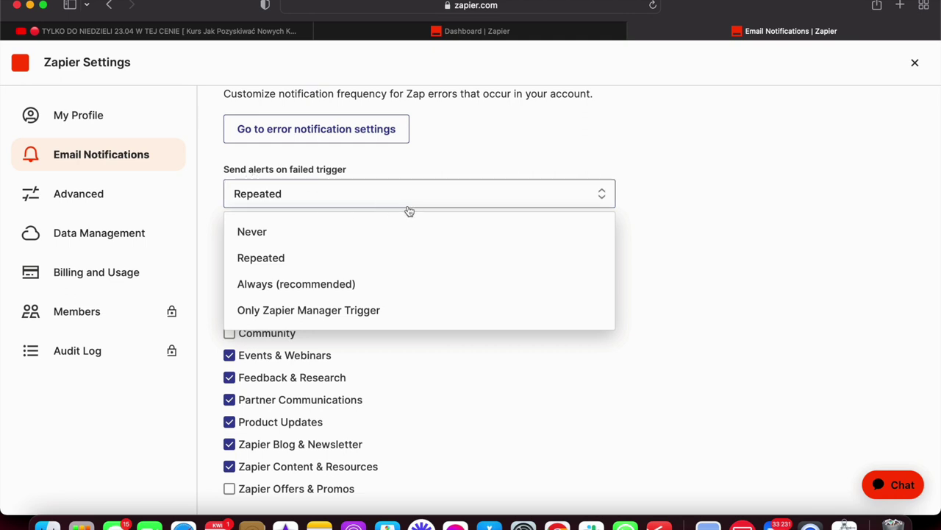
click(450, 181)
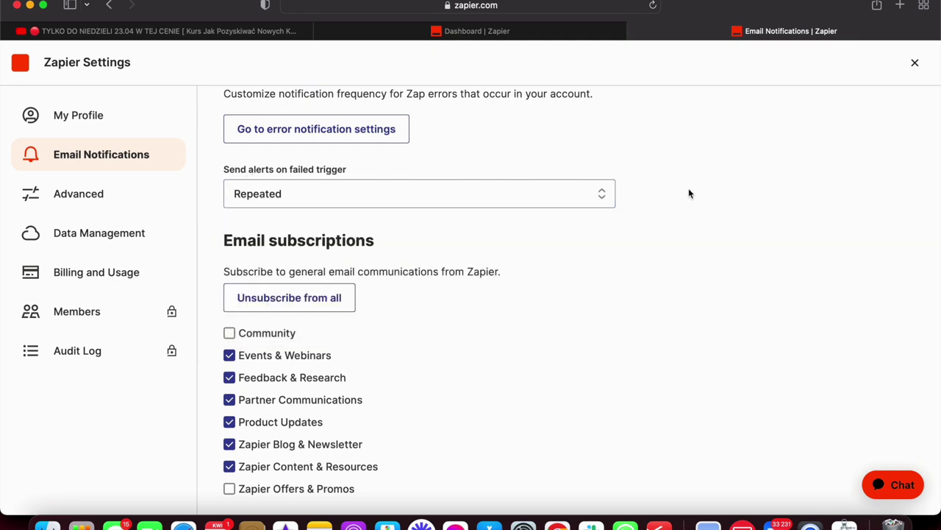
scroll(339, 179, down, 1)
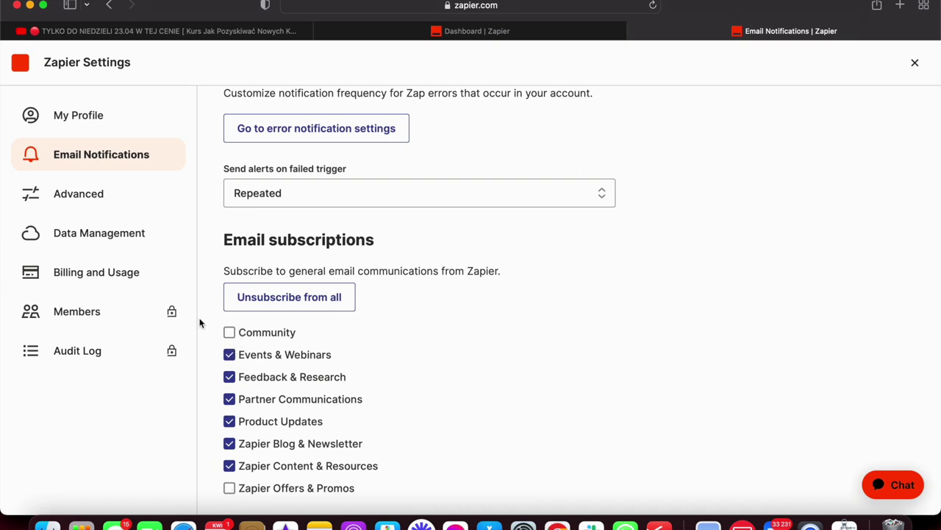
click(101, 201)
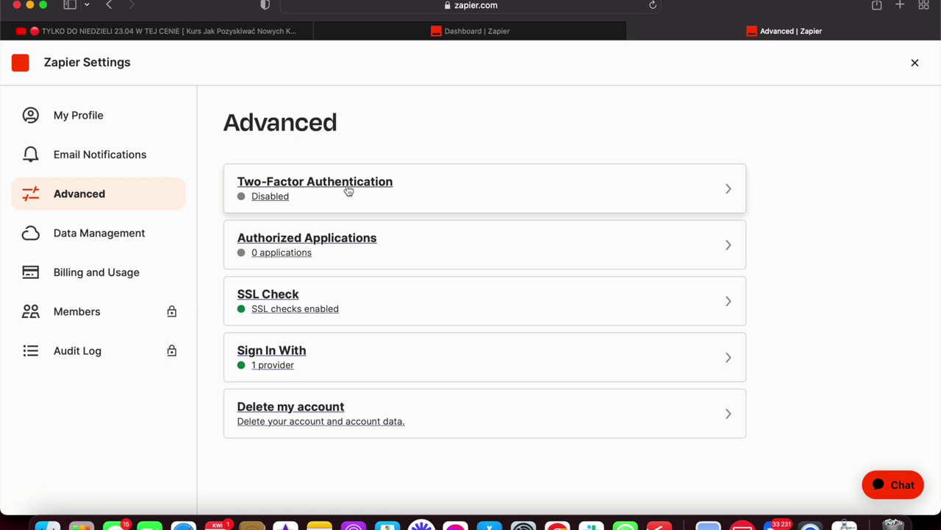
Review Data Management and the Billing and Usage invoices, then view Members.
click(104, 243)
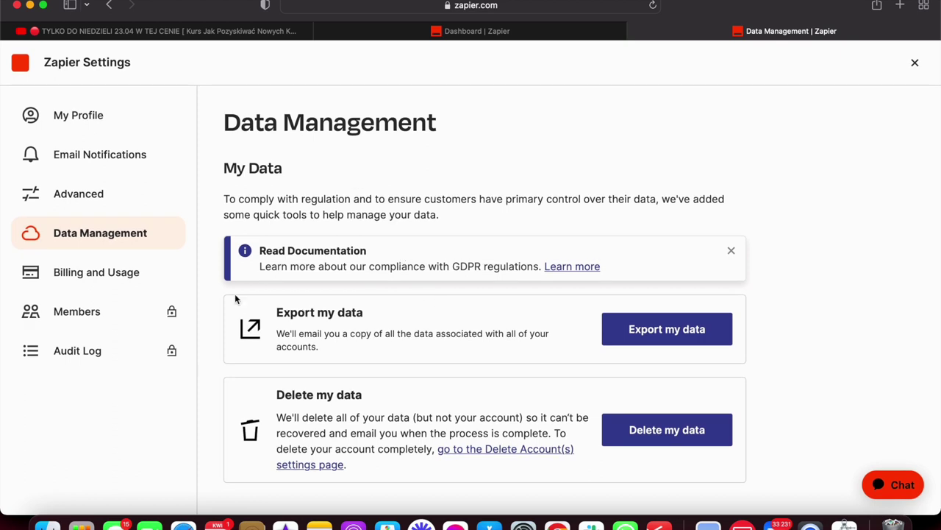
click(120, 275)
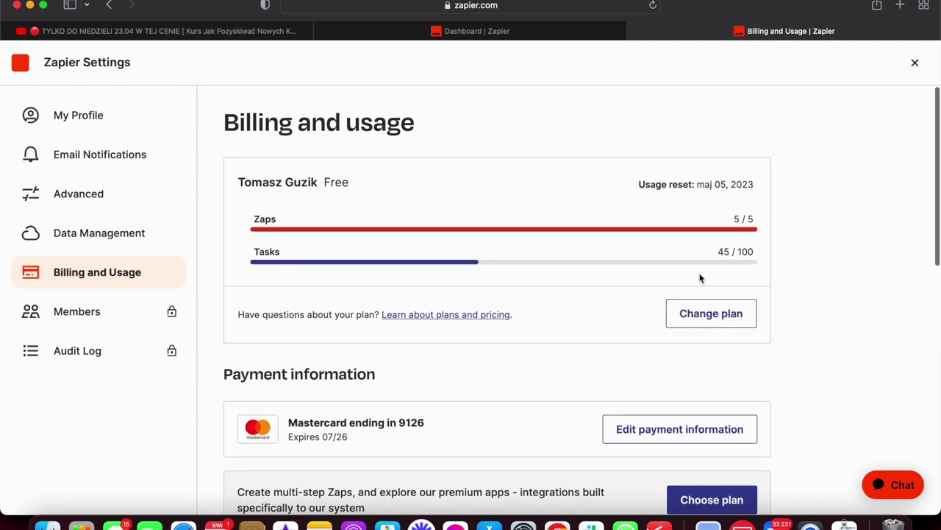
scroll(690, 217, down, 5)
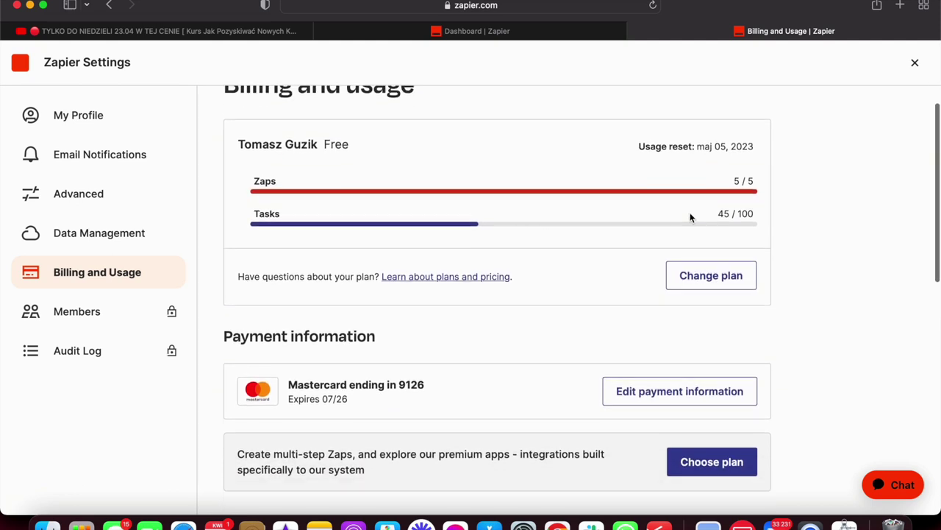
scroll(691, 218, down, 8)
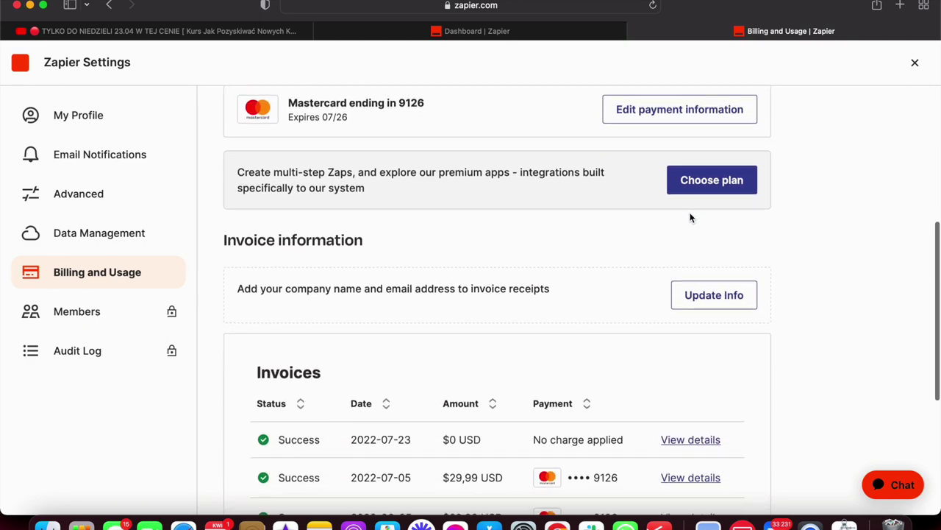
scroll(691, 217, down, 4)
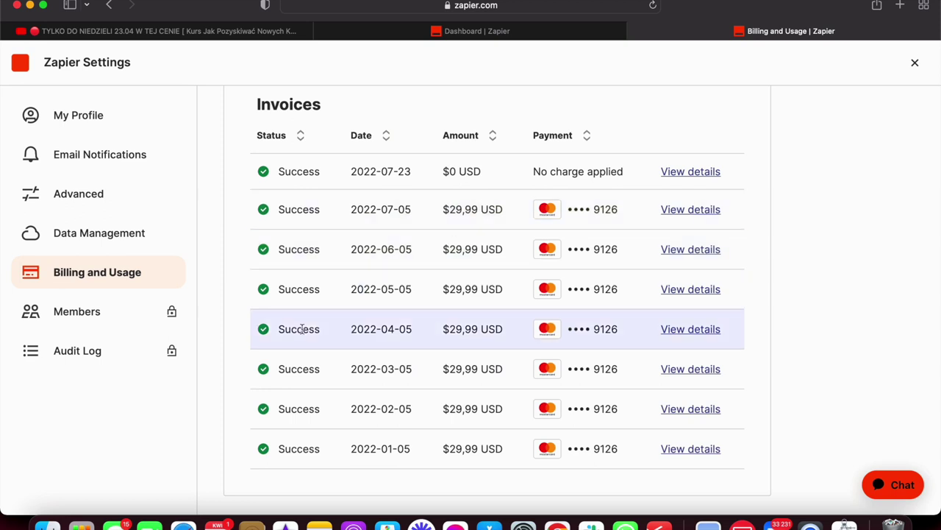
click(78, 312)
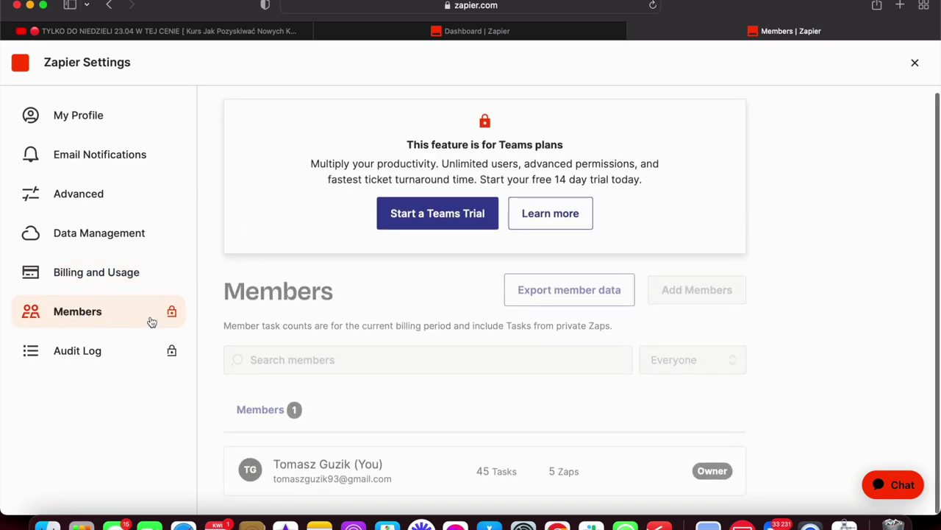
View the Audit Log, dismiss its intro popup, revisit My Profile, and exit Settings.
click(96, 351)
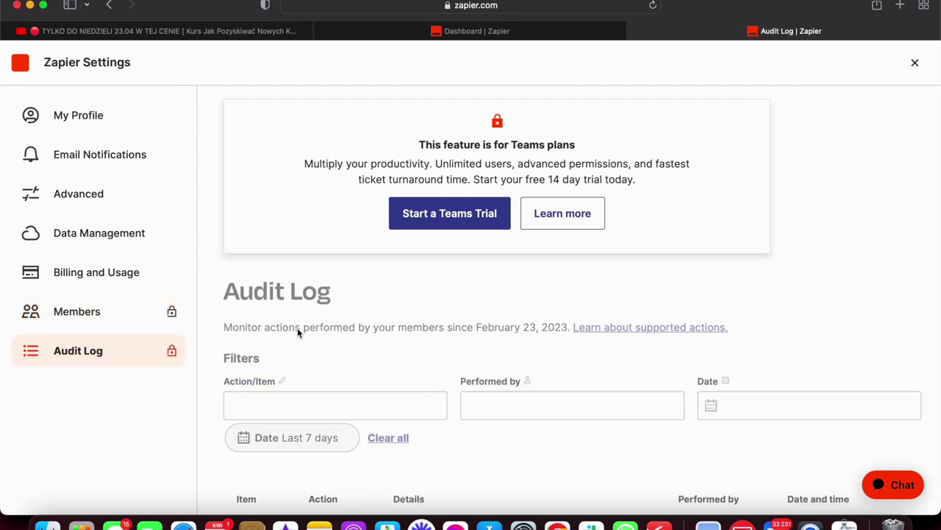
scroll(331, 370, down, 2)
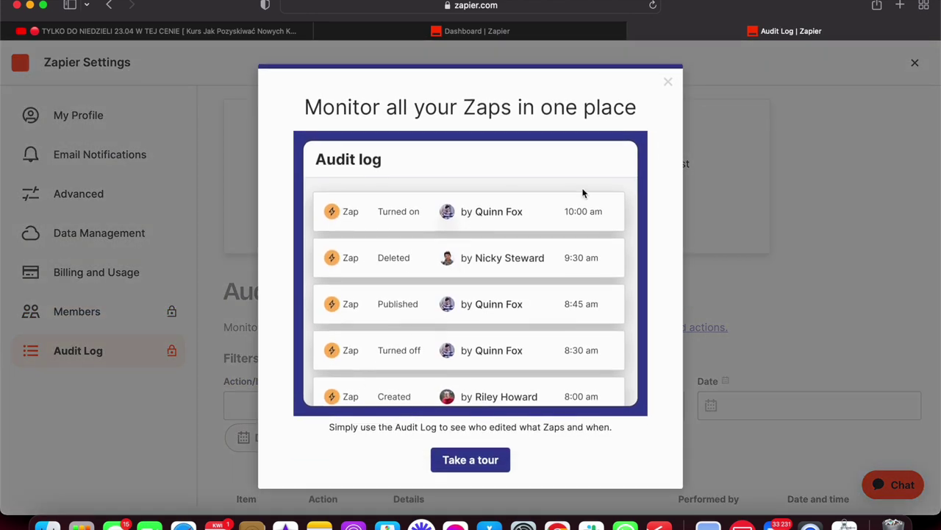
click(668, 83)
scroll(516, 244, down, 5)
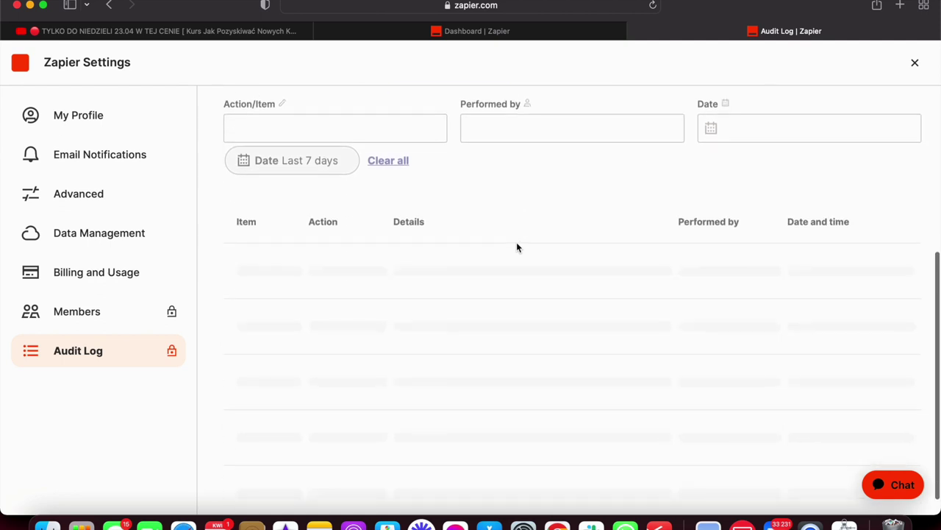
scroll(517, 247, up, 5)
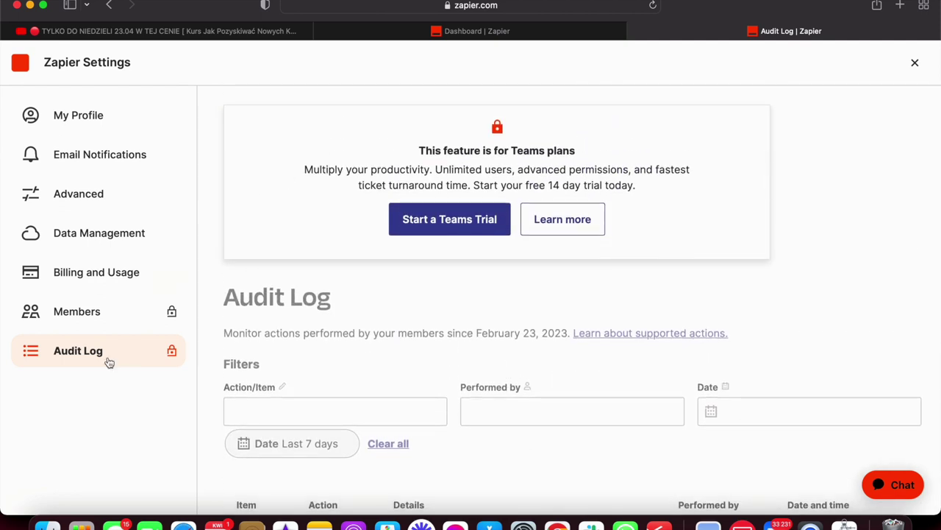
click(103, 112)
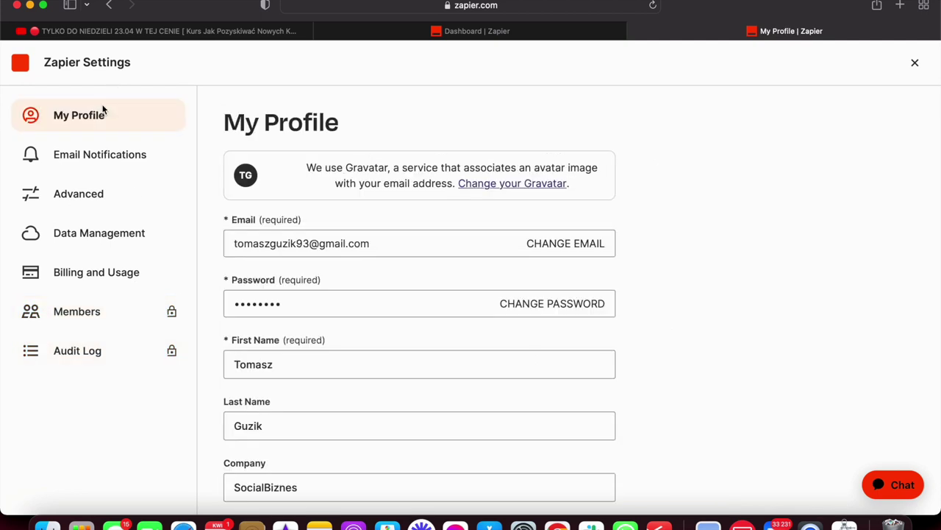
click(915, 63)
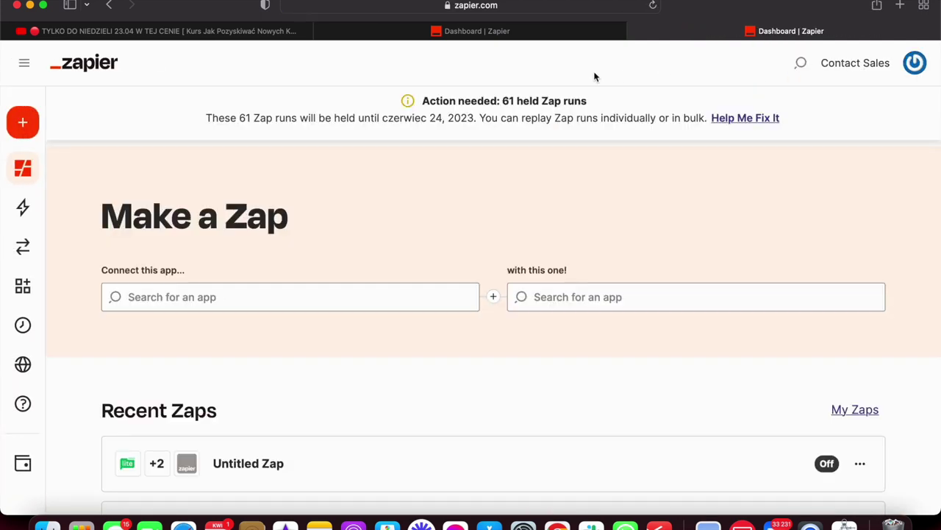
Highlight the Tasks and Zaps usage counts in the sidebar plan summary.
mouse_move(33, 383)
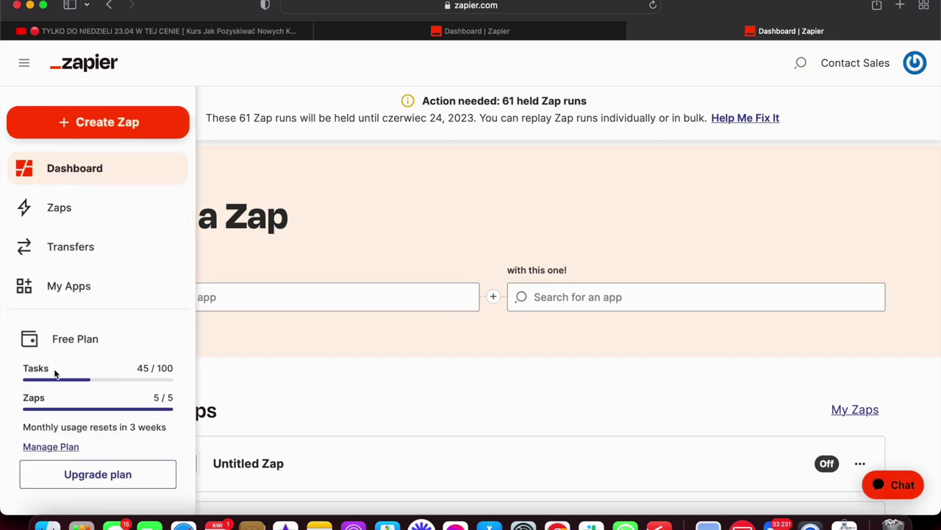
drag(54, 372, 22, 368)
click(17, 368)
click(138, 398)
Show plan prices with monthly billing, checking Starter's task tiers without changing them.
click(106, 477)
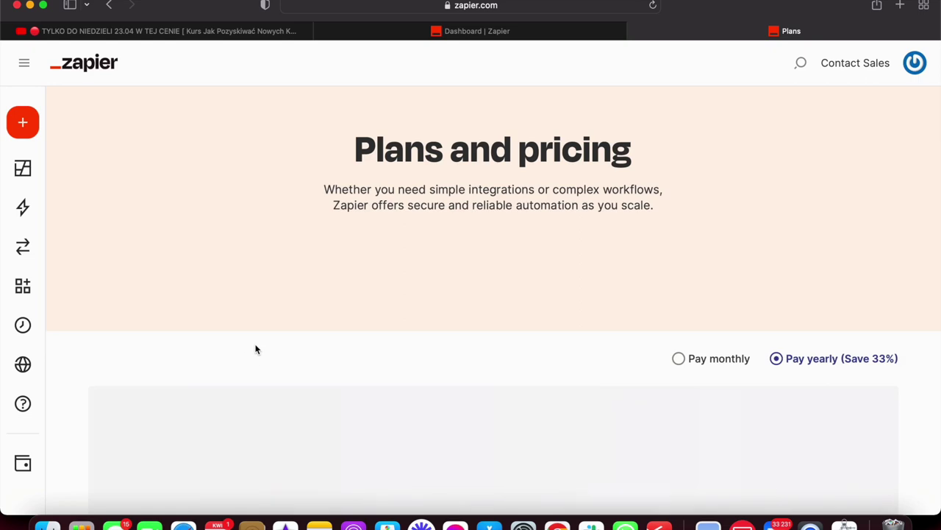
scroll(300, 243, down, 4)
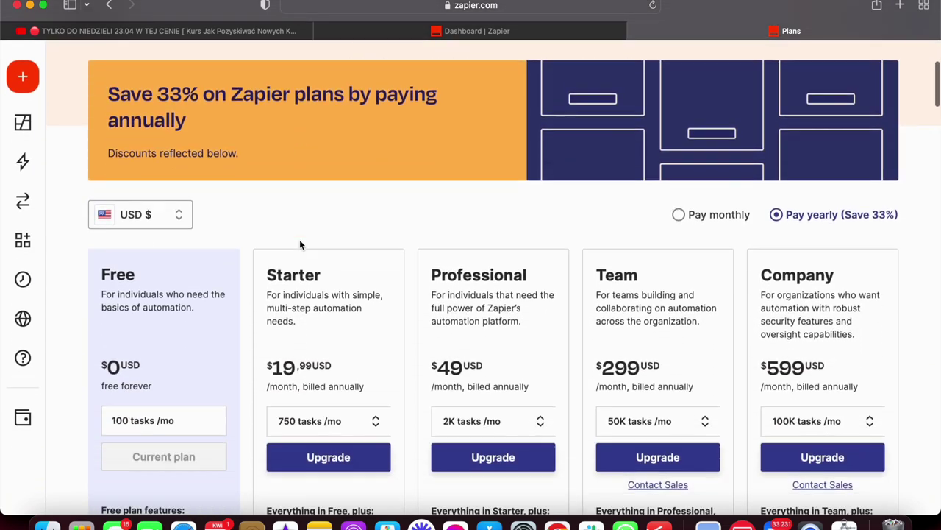
scroll(299, 241, down, 3)
scroll(299, 245, down, 1)
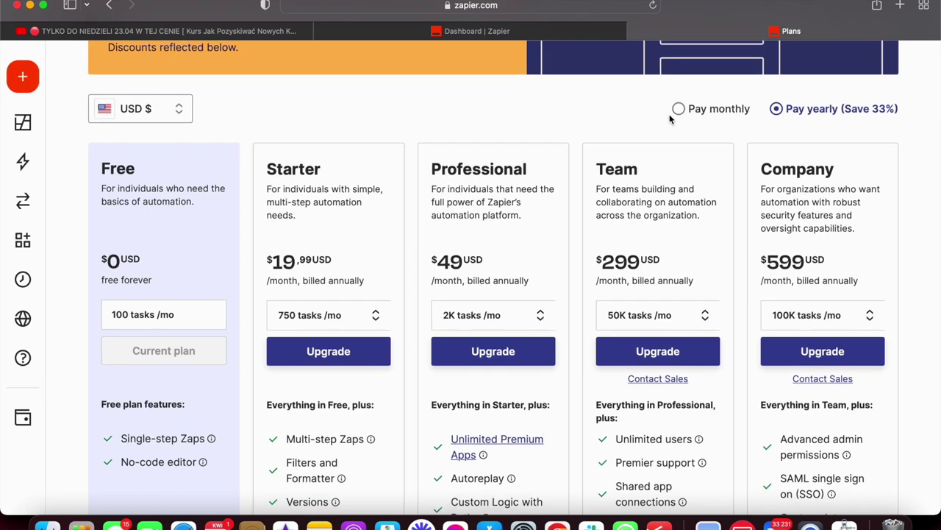
click(678, 110)
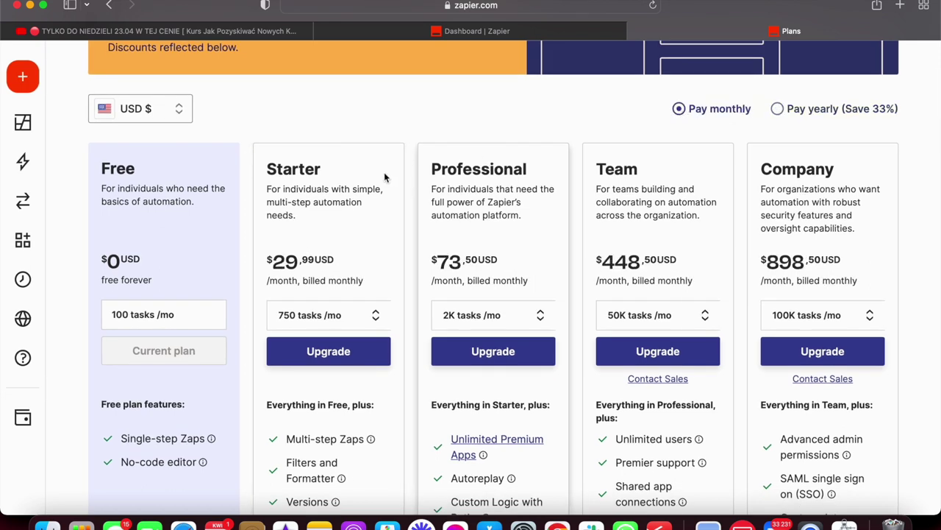
scroll(383, 176, down, 3)
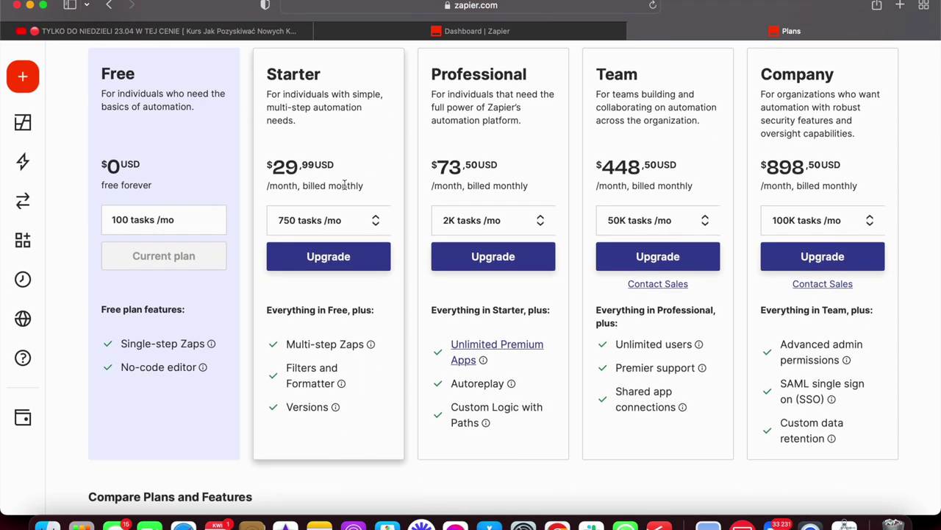
click(335, 223)
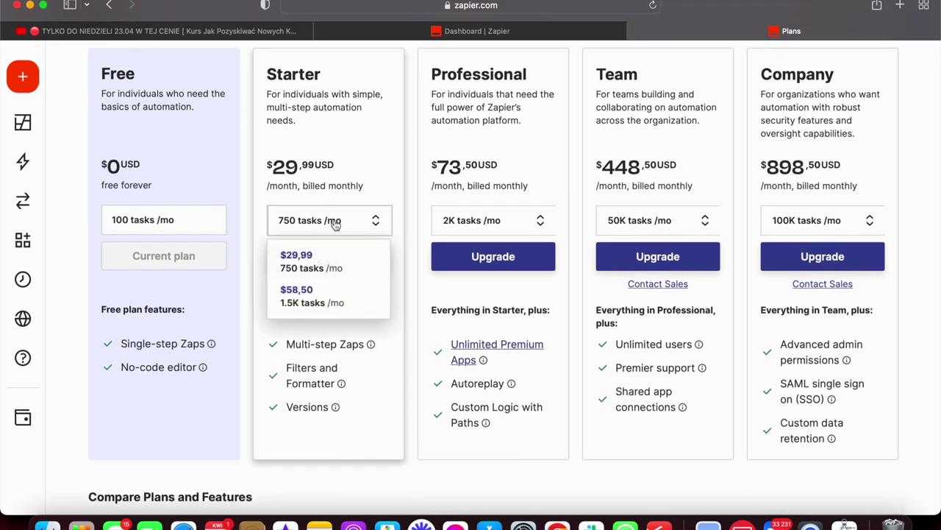
click(241, 236)
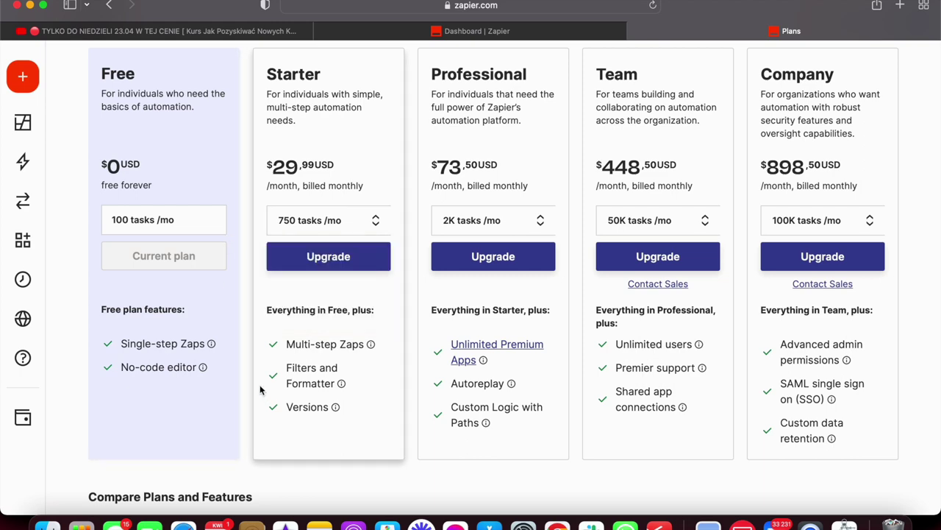
Inspect plan features like Free's Single-step Zaps and Professional's Autoreplay.
scroll(294, 382, up, 1)
mouse_move(321, 385)
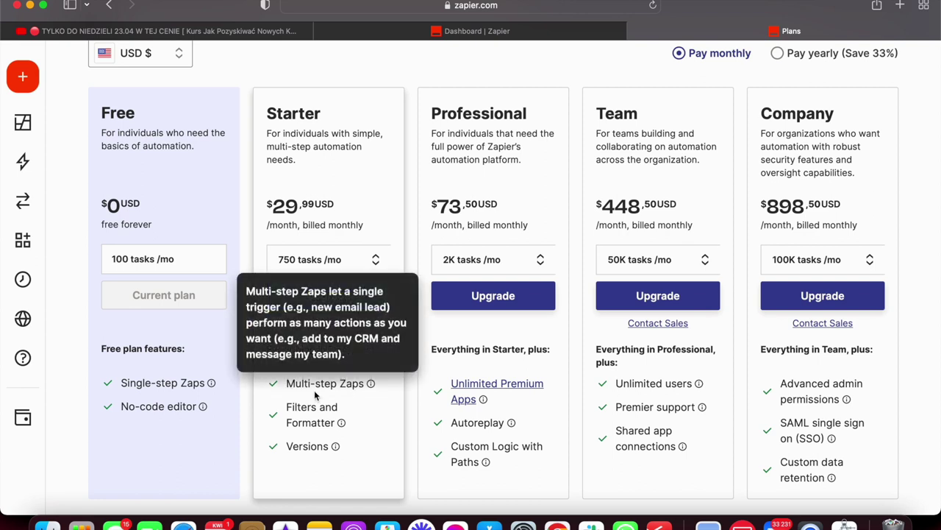
mouse_move(212, 382)
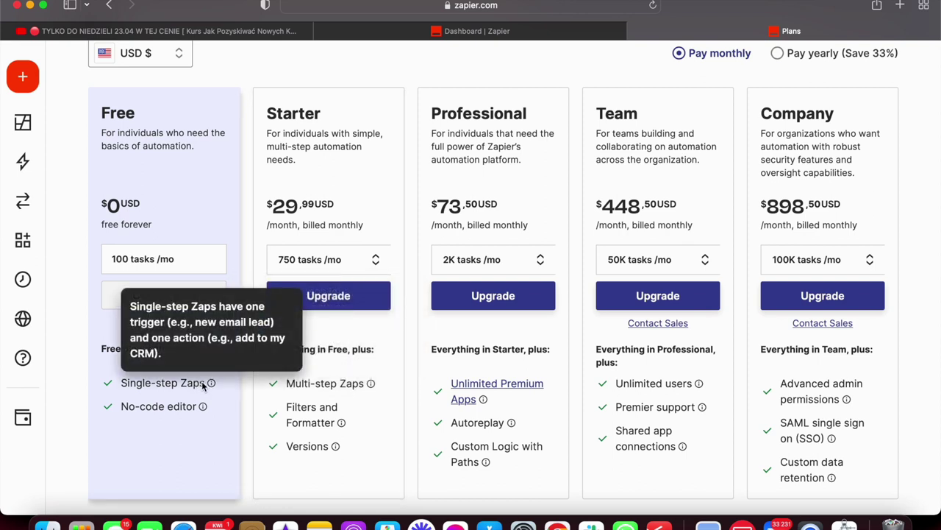
drag(203, 382, 116, 385)
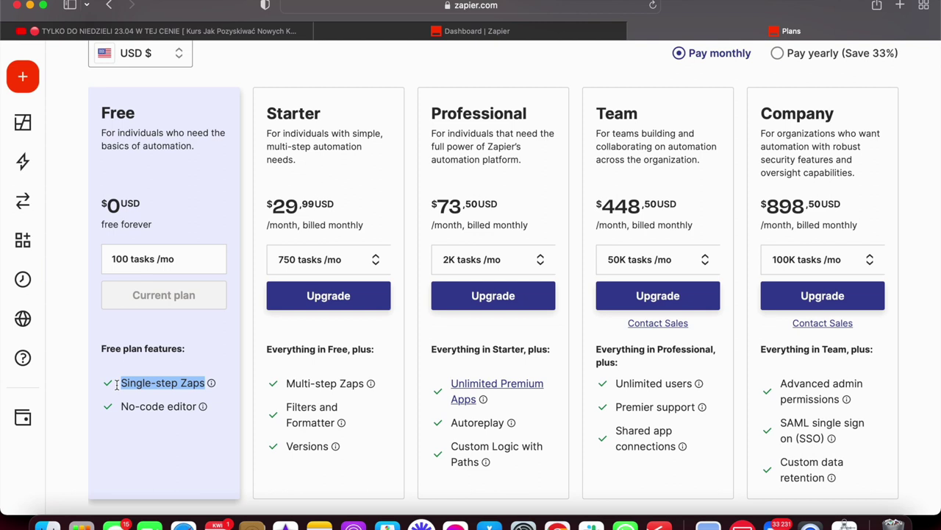
mouse_move(122, 384)
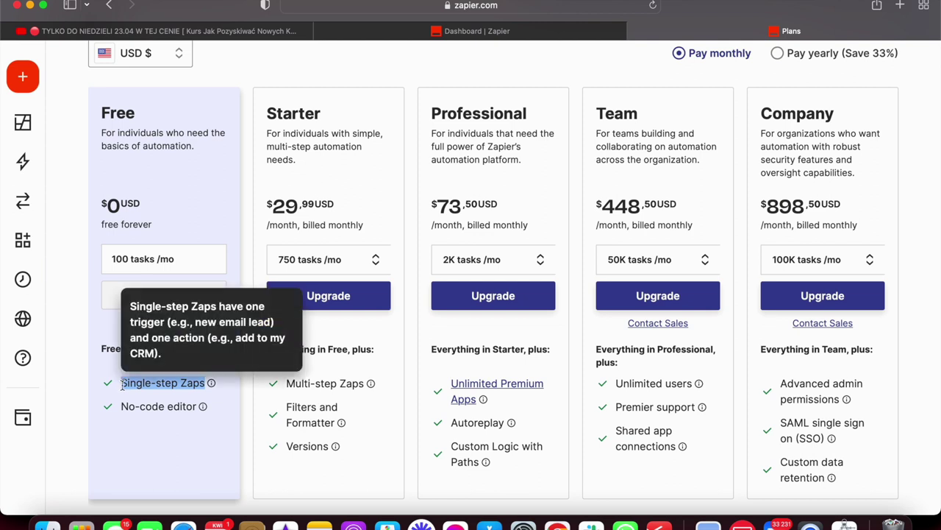
click(290, 383)
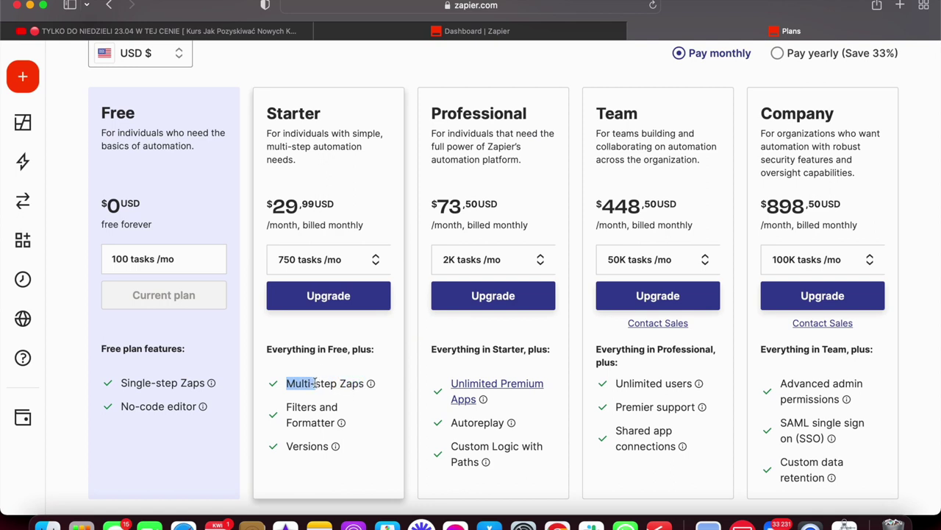
click(478, 442)
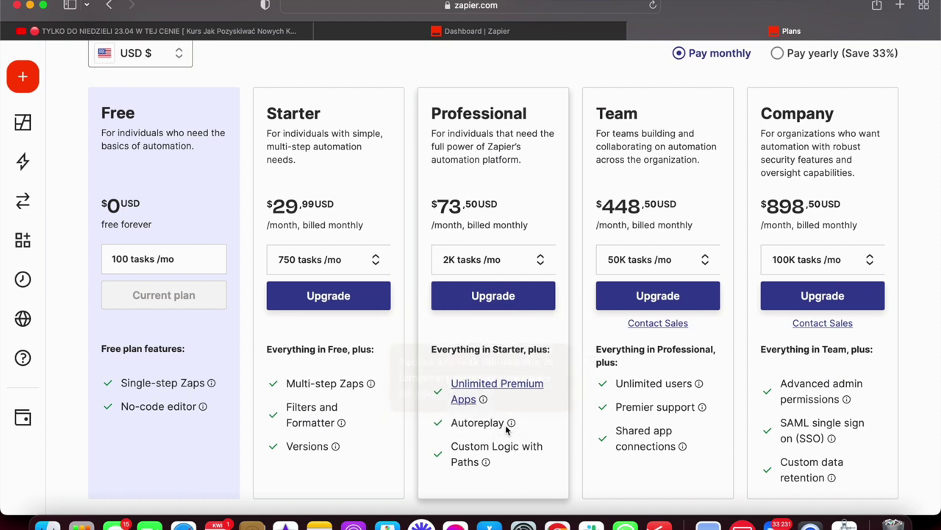
mouse_move(505, 424)
mouse_move(476, 427)
mouse_down()
mouse_move(452, 422)
mouse_move(475, 424)
mouse_up()
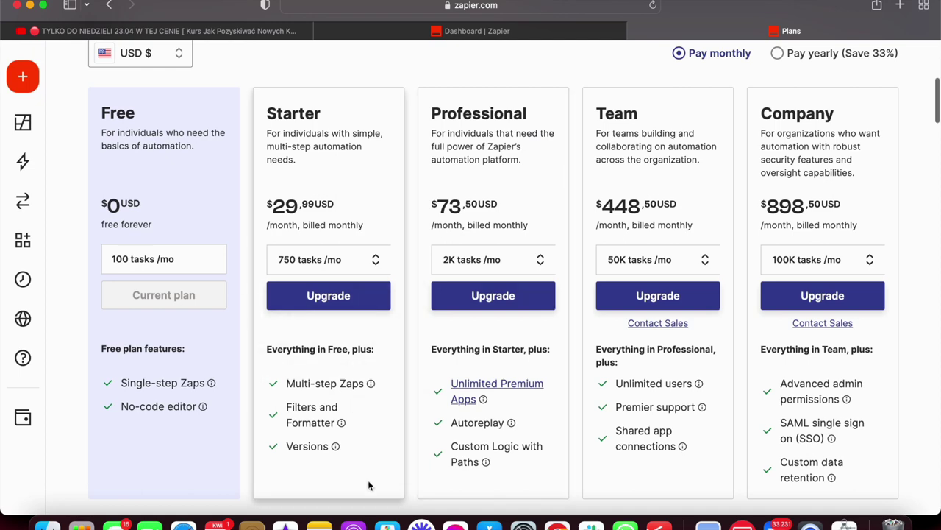
Switch the Starter plan to the 1.5K tasks tier at $58,50 per month.
scroll(368, 483, up, 2)
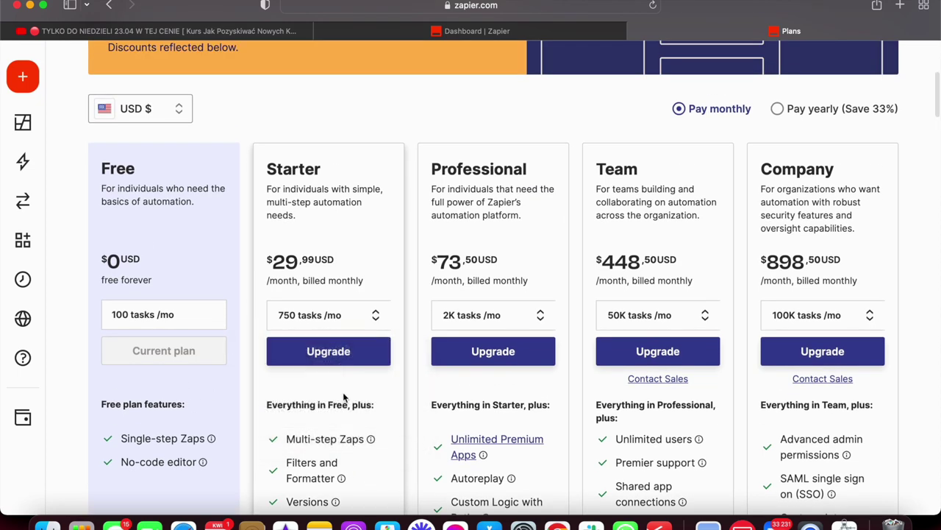
scroll(326, 376, down, 2)
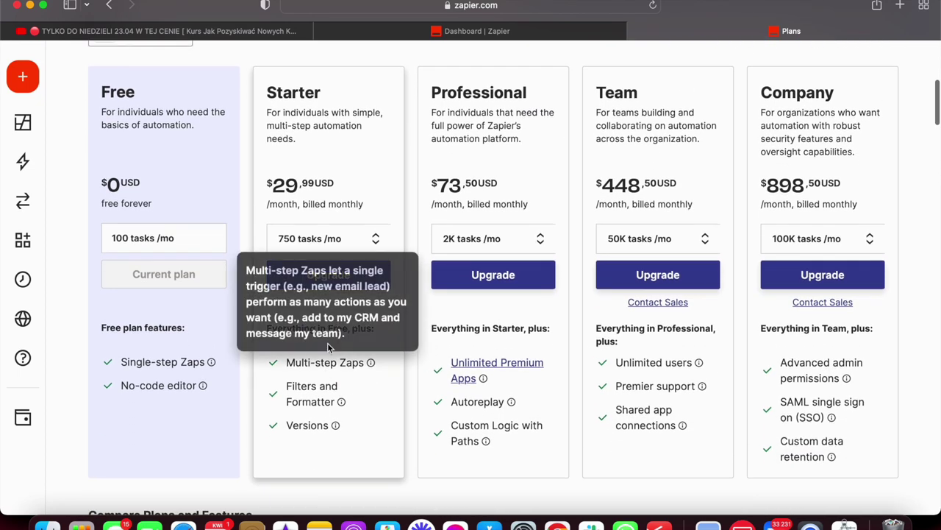
click(358, 246)
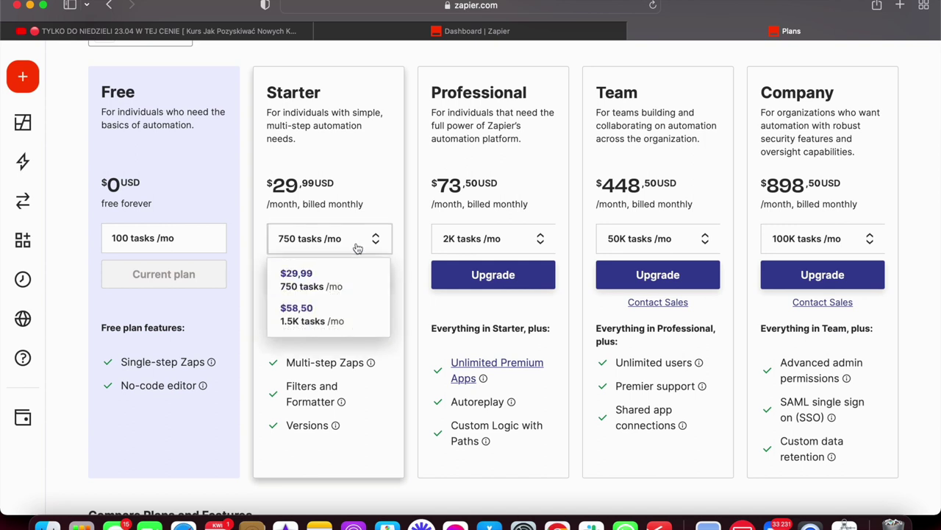
click(342, 327)
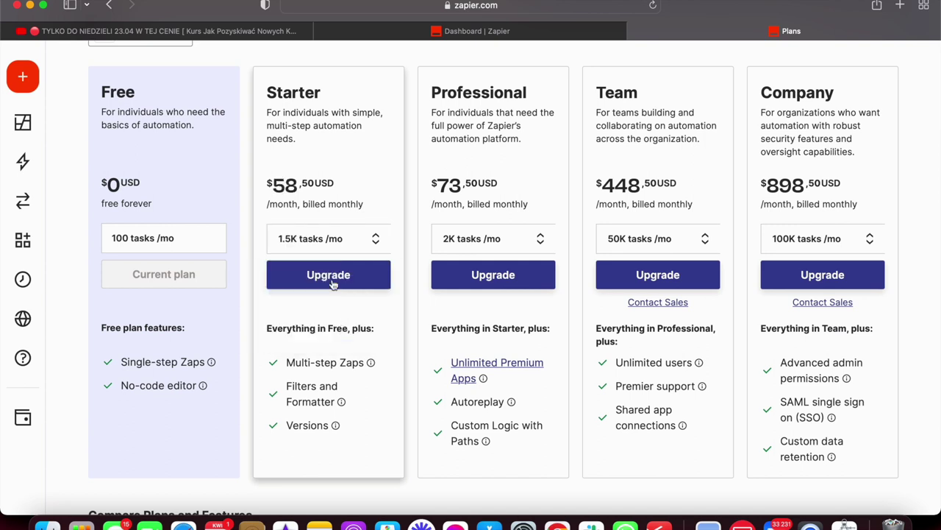
scroll(340, 236, up, 2)
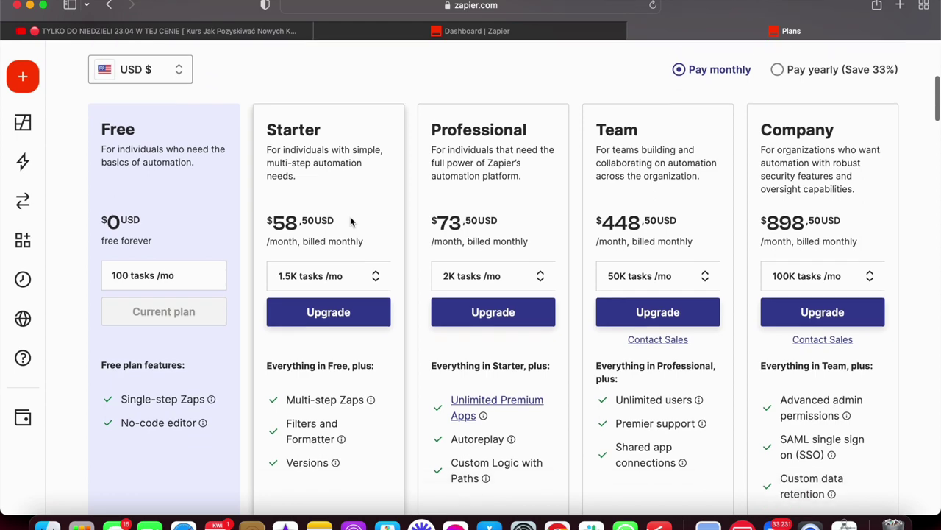
scroll(350, 220, up, 1)
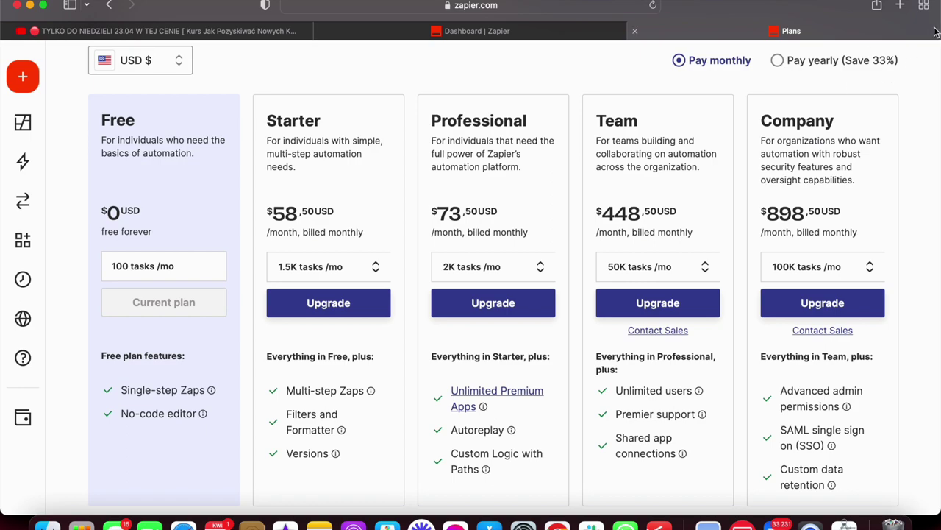
click(925, 7)
Load make.com in a new tab and accept all cookies.
click(821, 100)
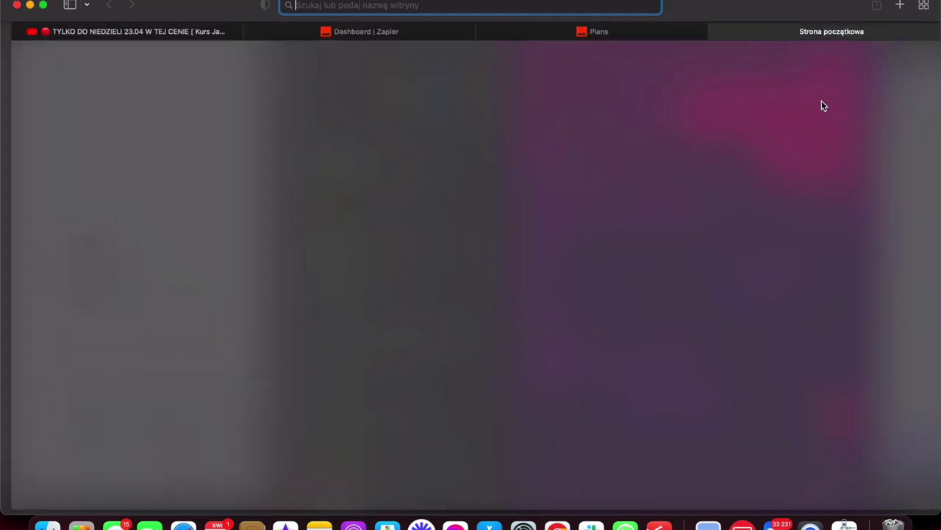
text(make.com)
key(Return)
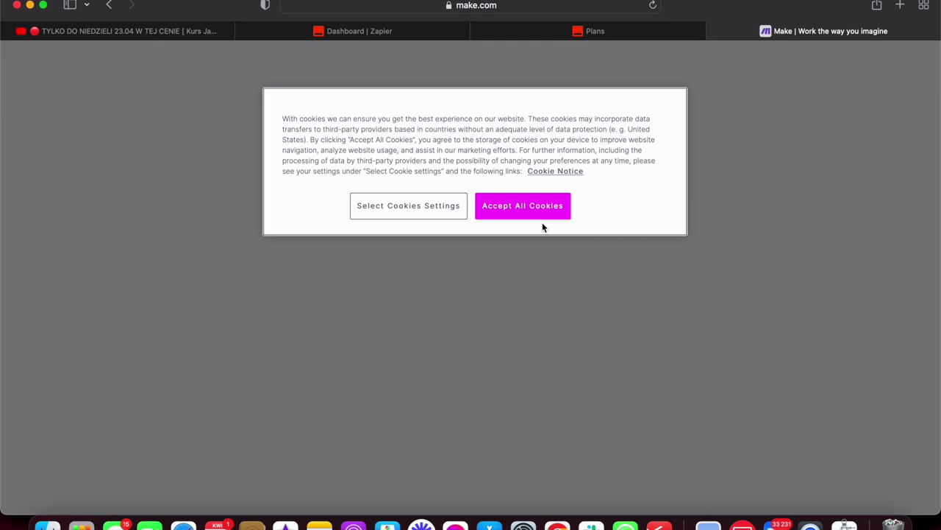
click(542, 211)
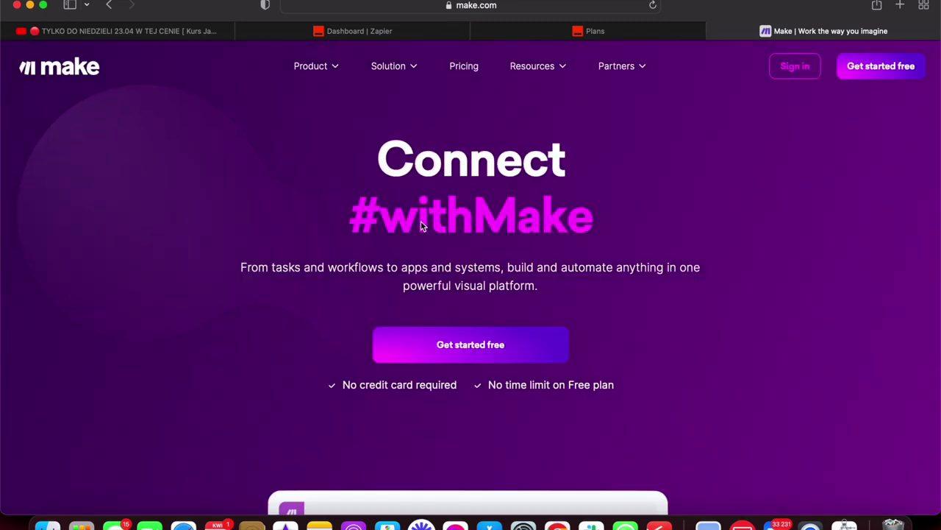
Scroll down the Make homepage to its grid of app integrations.
scroll(421, 222, down, 5)
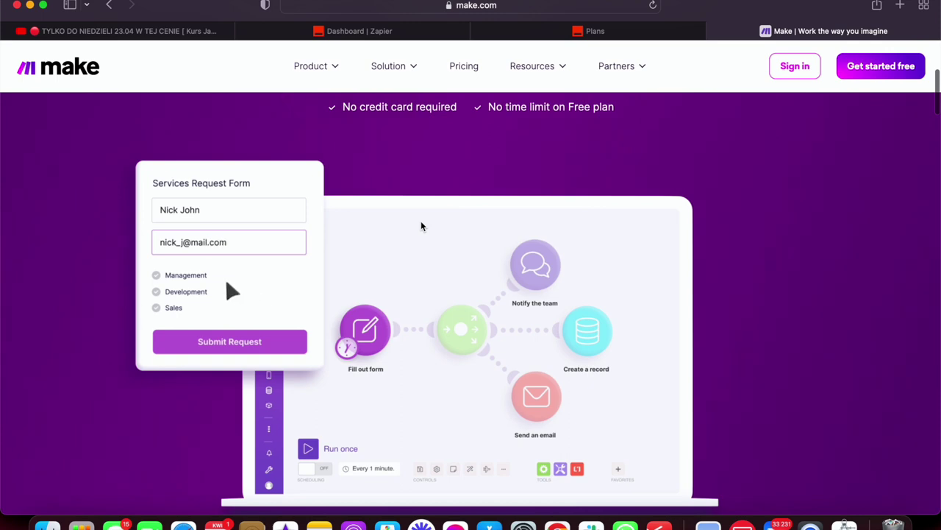
scroll(421, 226, down, 2)
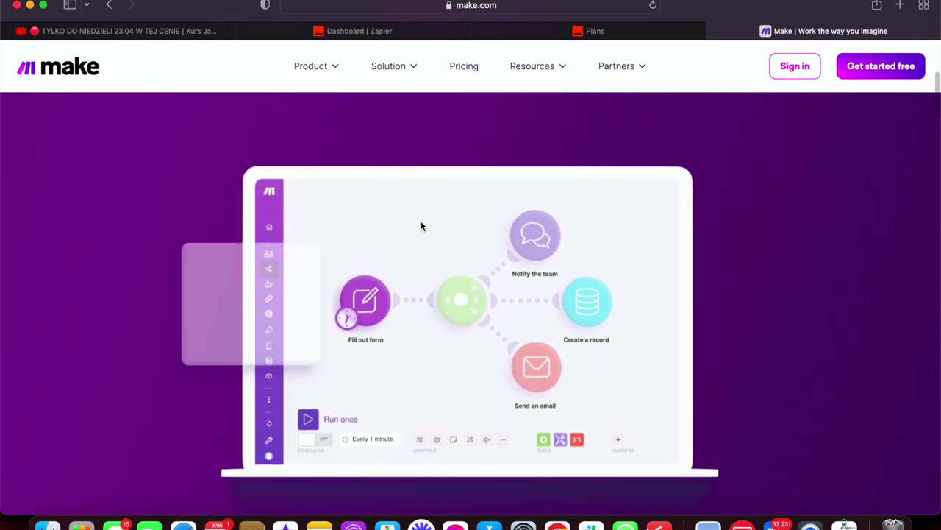
scroll(421, 225, down, 5)
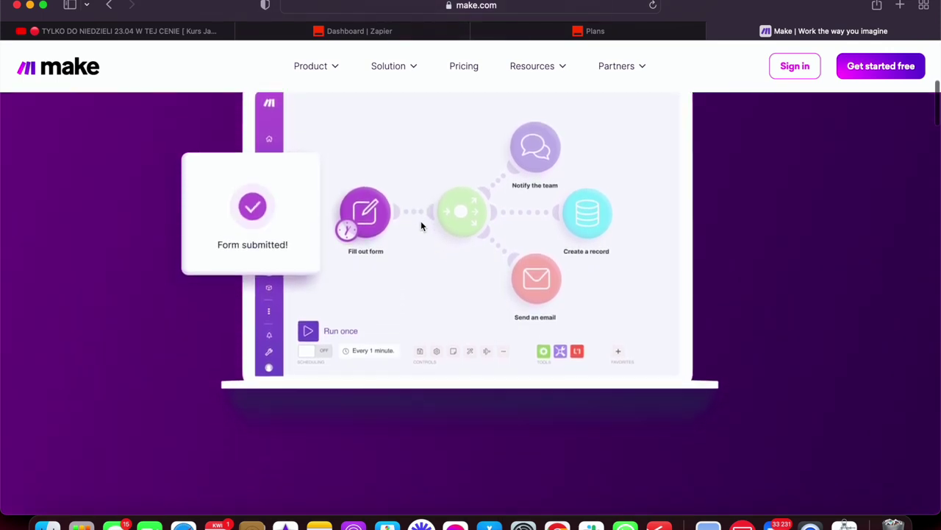
scroll(421, 226, down, 15)
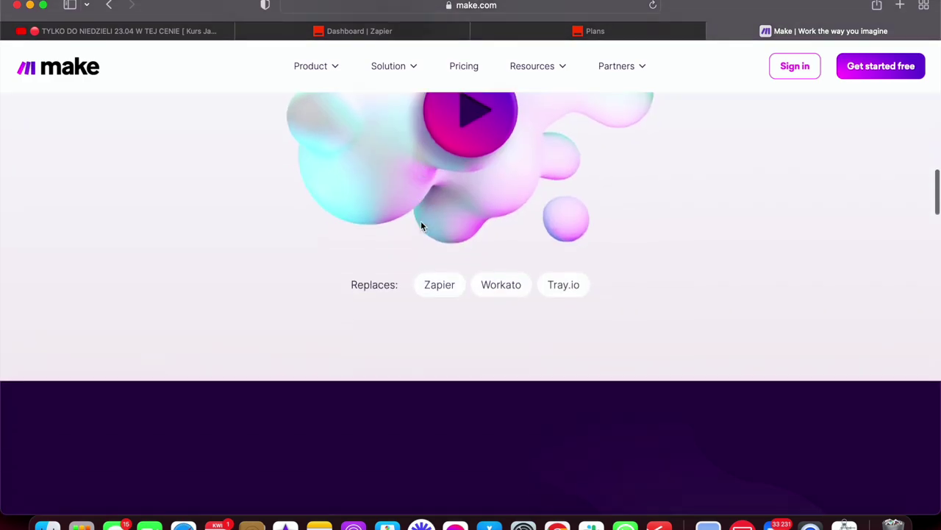
scroll(421, 226, up, 20)
scroll(421, 225, down, 3)
scroll(449, 295, down, 3)
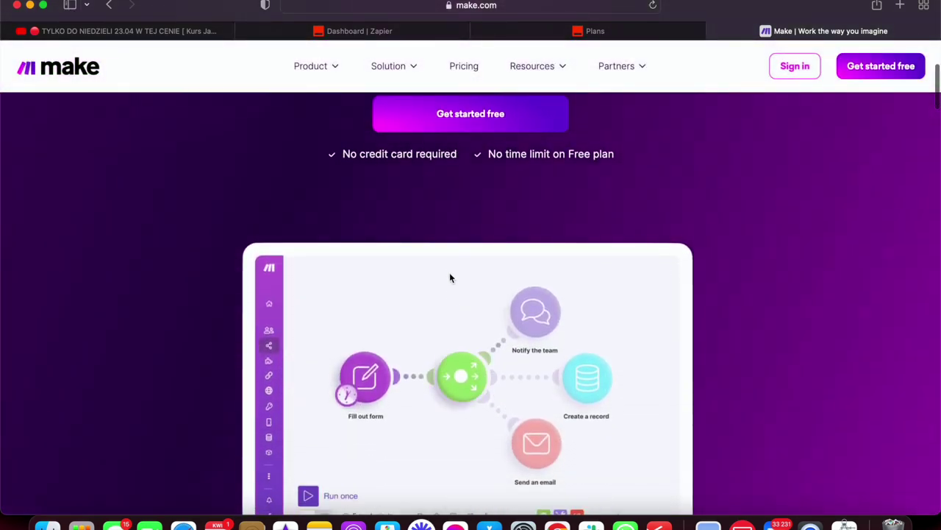
scroll(450, 353, down, 2)
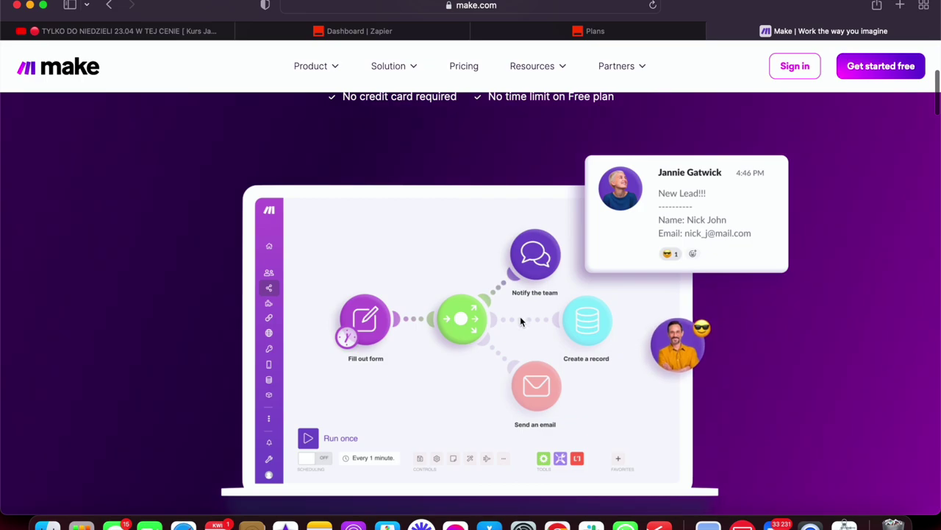
scroll(480, 308, down, 10)
scroll(480, 313, down, 8)
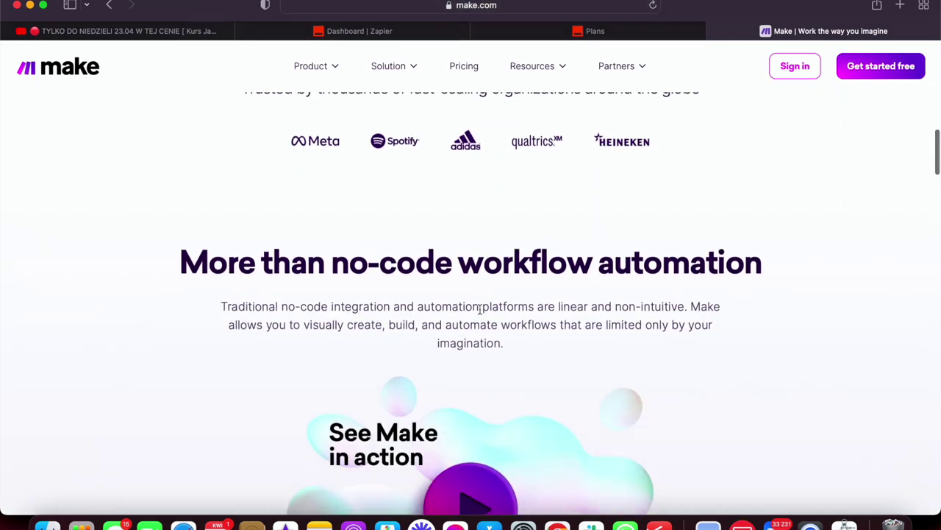
scroll(478, 311, down, 20)
scroll(476, 309, down, 20)
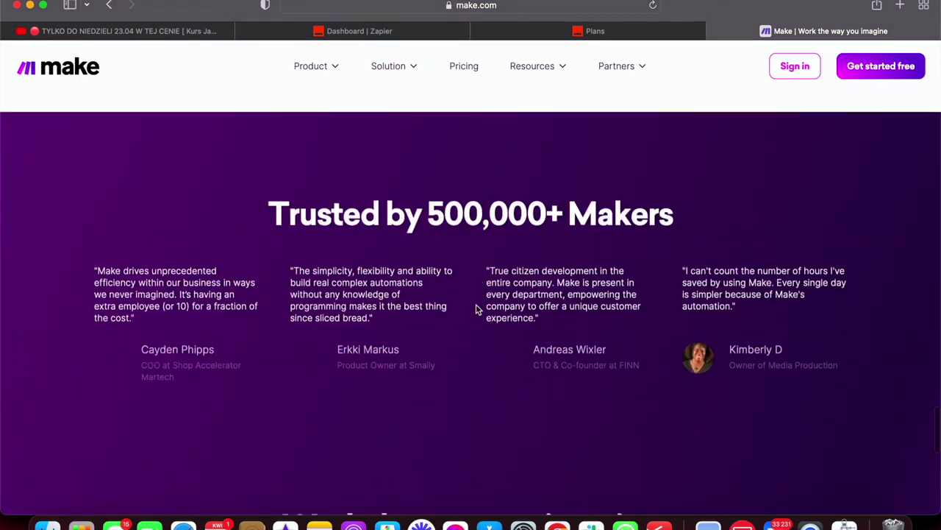
scroll(476, 309, up, 9)
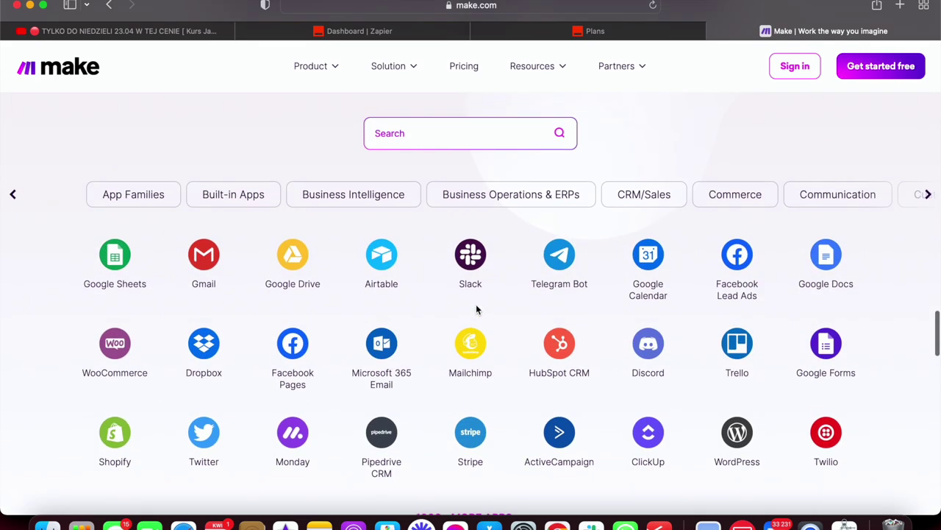
click(471, 137)
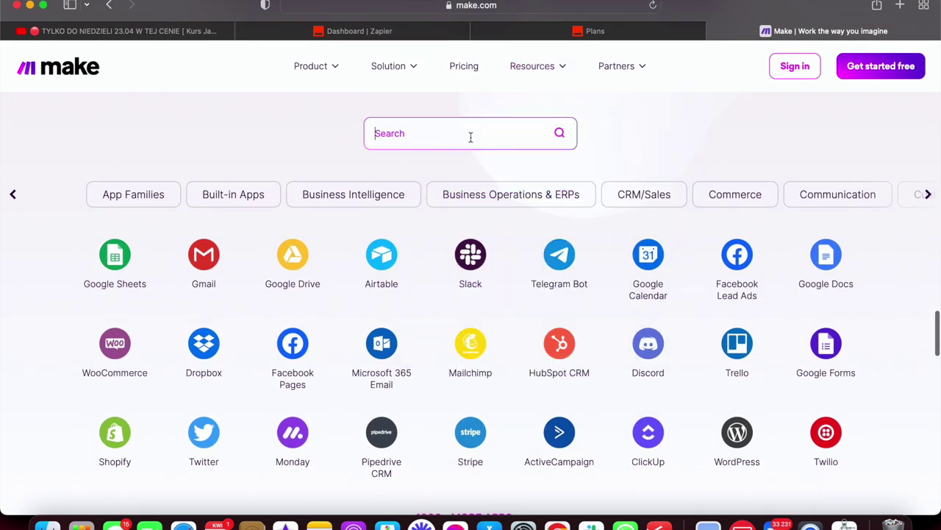
text(smsapi)
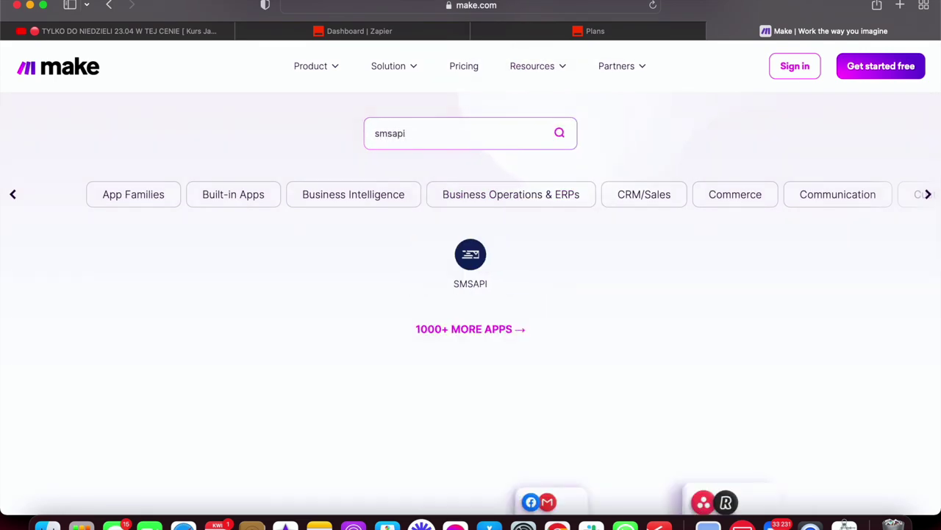
key(BackSpace)
key(BackSpace)
key(BackSpace)
key(BackSpace)
key(BackSpace)
key(BackSpace)
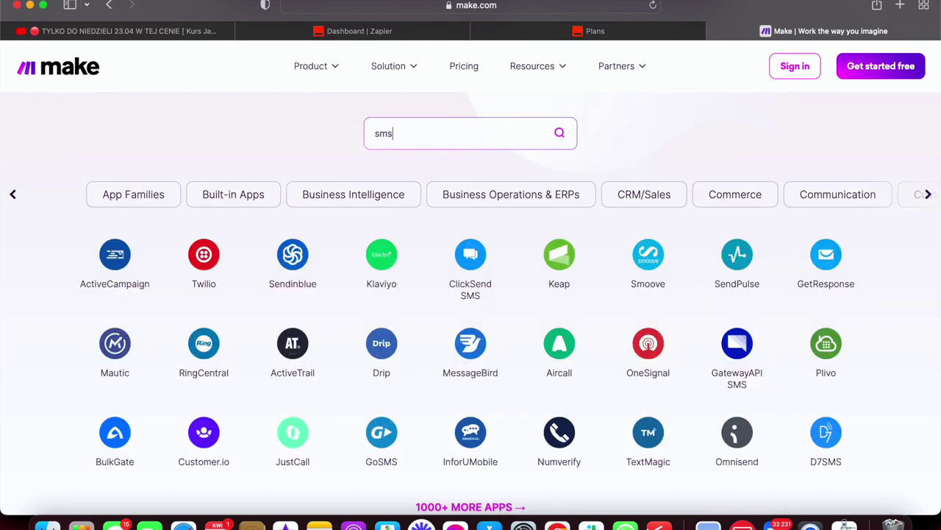
scroll(518, 167, down, 2)
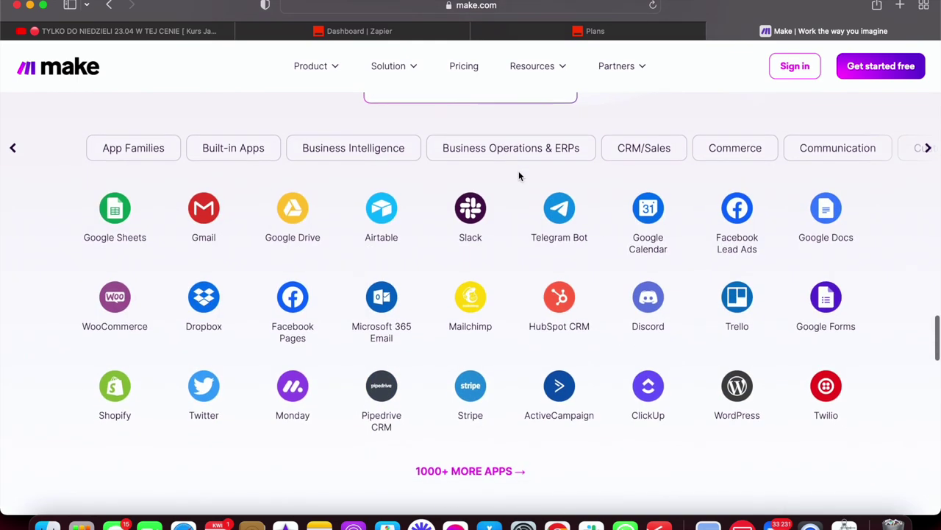
scroll(519, 176, up, 1)
scroll(519, 176, down, 10)
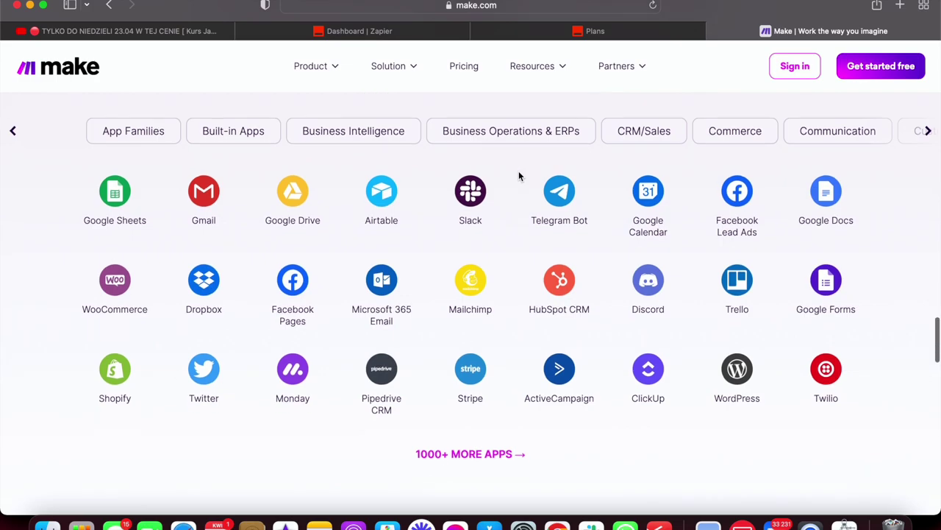
scroll(518, 176, down, 3)
scroll(518, 176, up, 15)
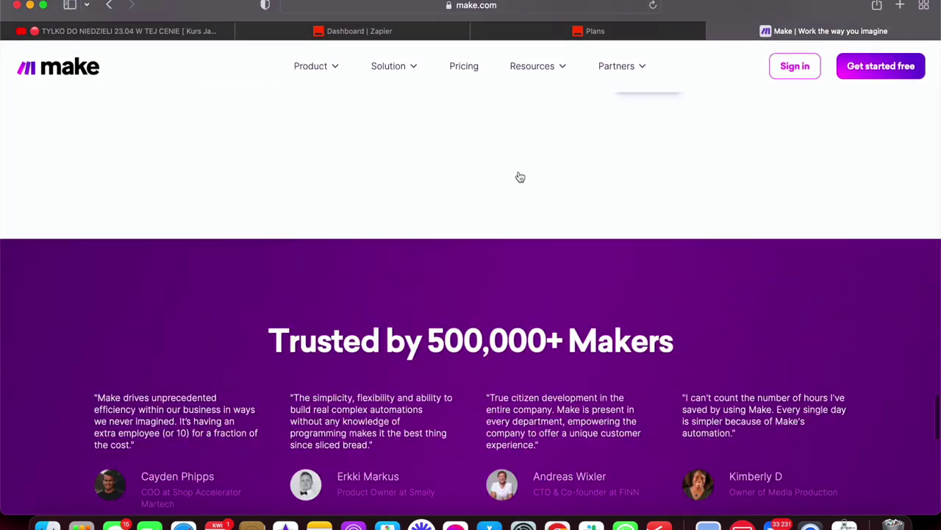
scroll(519, 176, up, 3)
Load the pabbly.com website in the current tab.
click(572, 10)
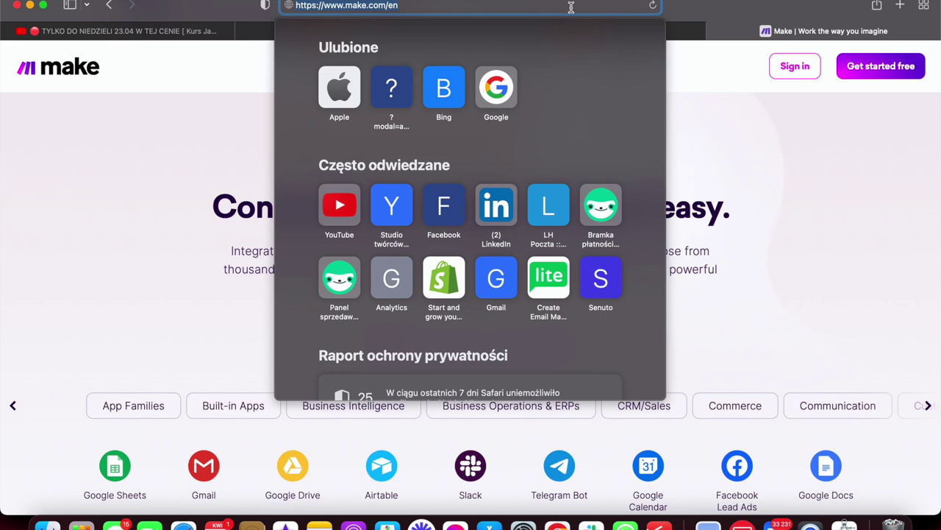
text(pa)
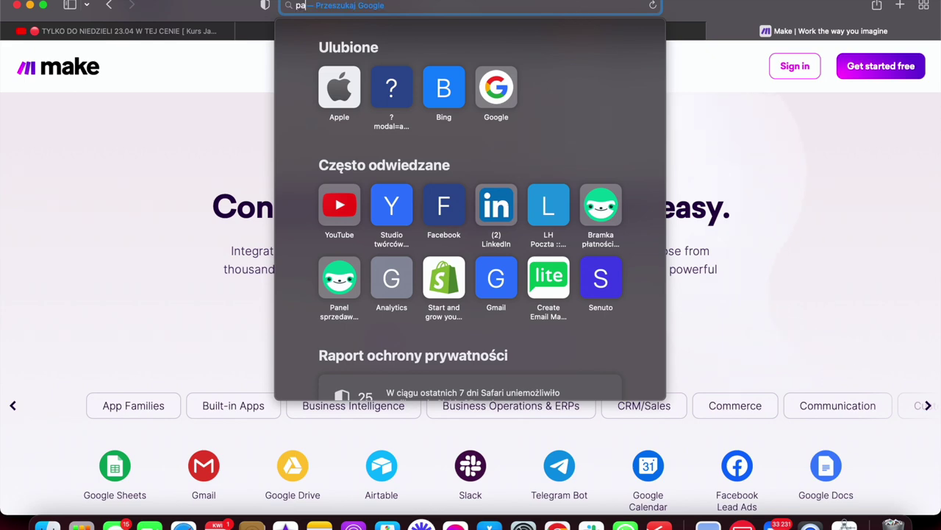
text(b)
key(Return)
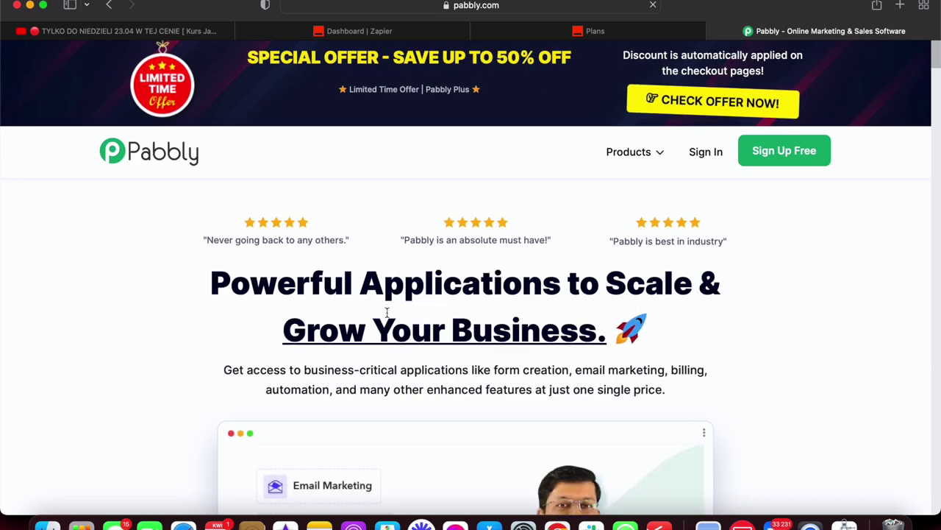
scroll(387, 312, down, 10)
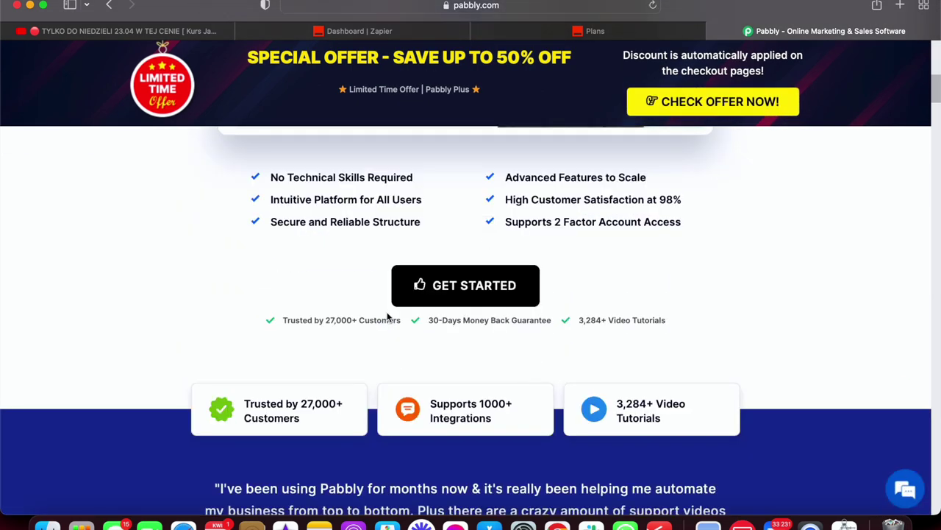
scroll(387, 316, down, 3)
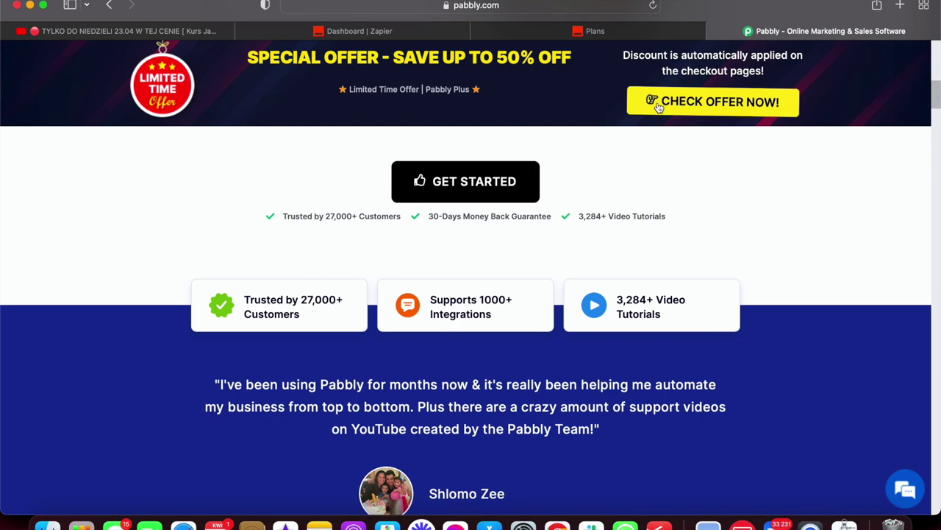
Review Pabbly Plus Tier 1–3 pricing at $25, $50 and $100, then return to Zapier's dashboard.
click(686, 108)
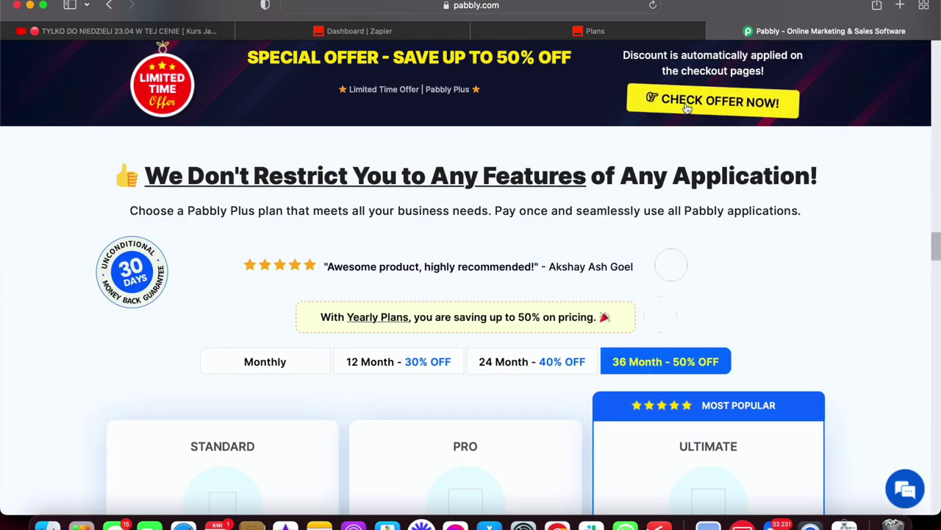
scroll(581, 254, down, 10)
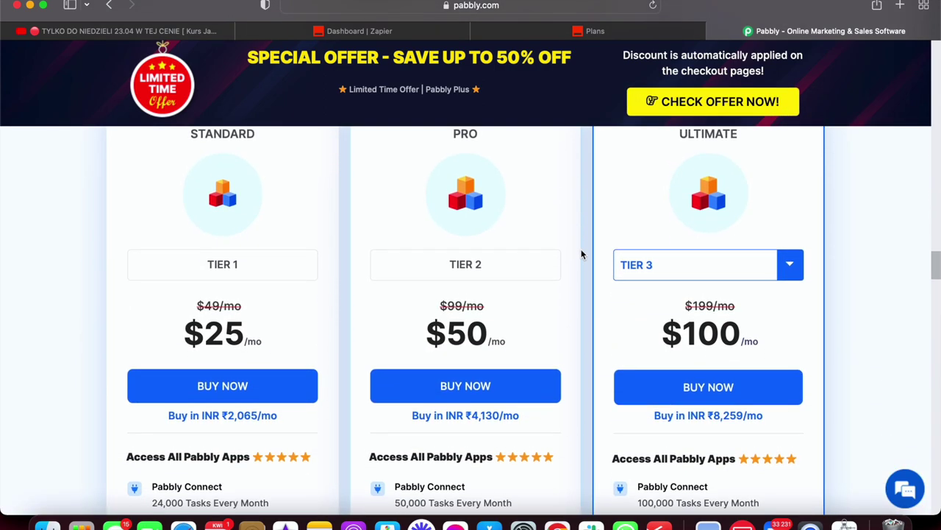
scroll(581, 254, down, 5)
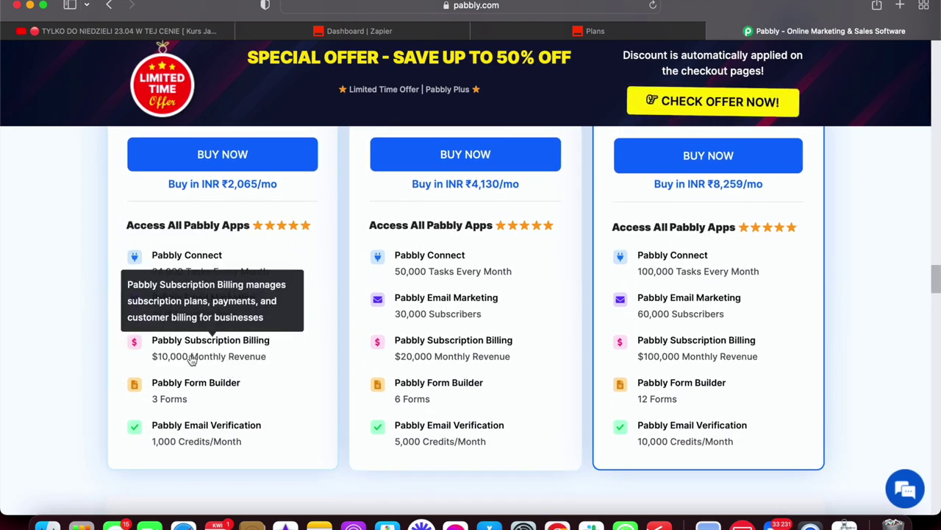
mouse_move(212, 390)
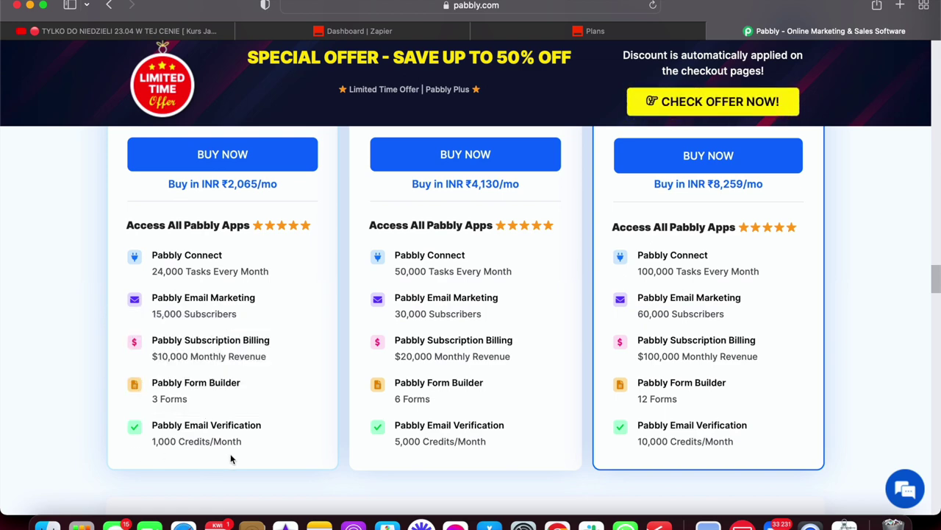
scroll(231, 456, up, 2)
scroll(232, 456, down, 1)
scroll(231, 456, up, 1)
scroll(232, 458, up, 10)
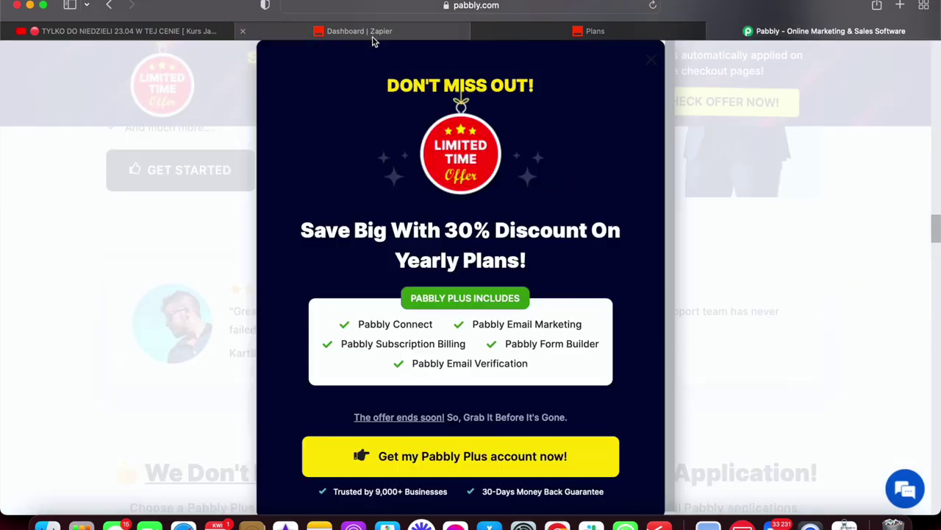
click(374, 33)
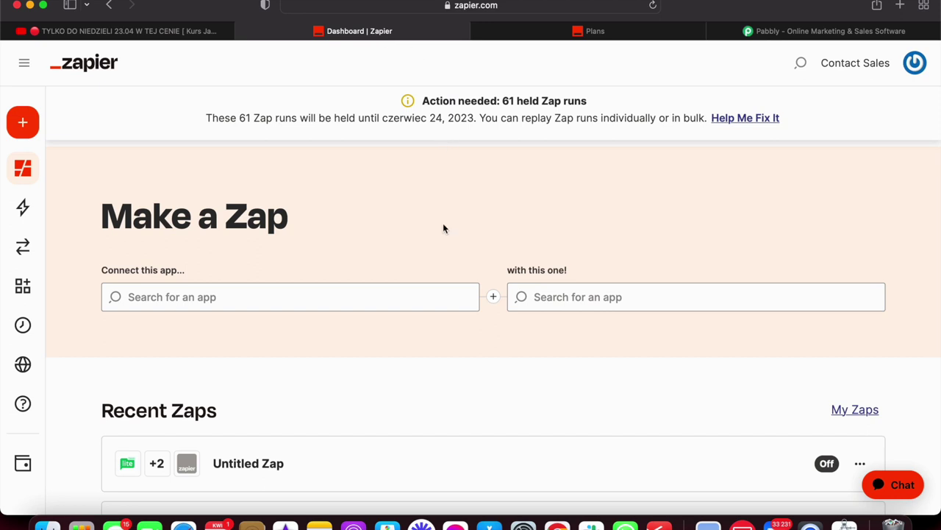
Scroll the dashboard and expand the sidebar to show Dashboard, Zaps, Transfers and My Apps.
scroll(432, 236, down, 3)
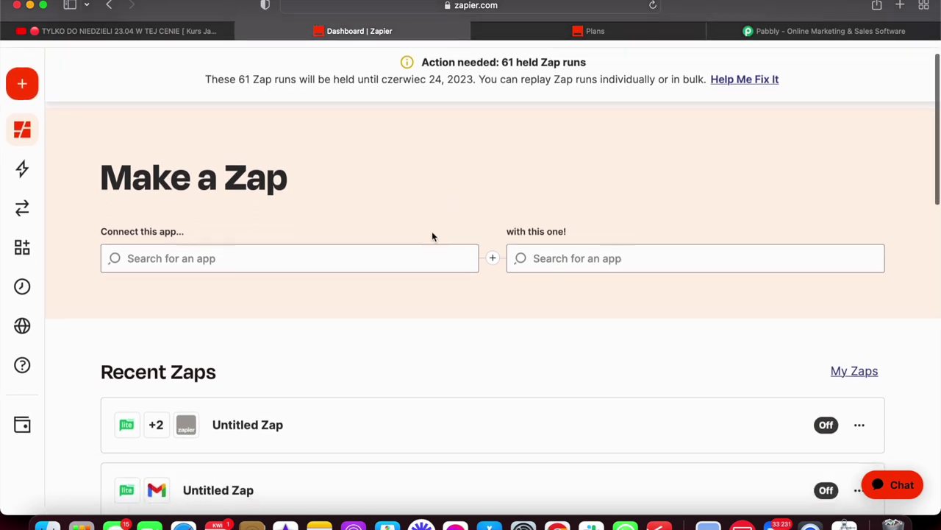
scroll(432, 236, down, 1)
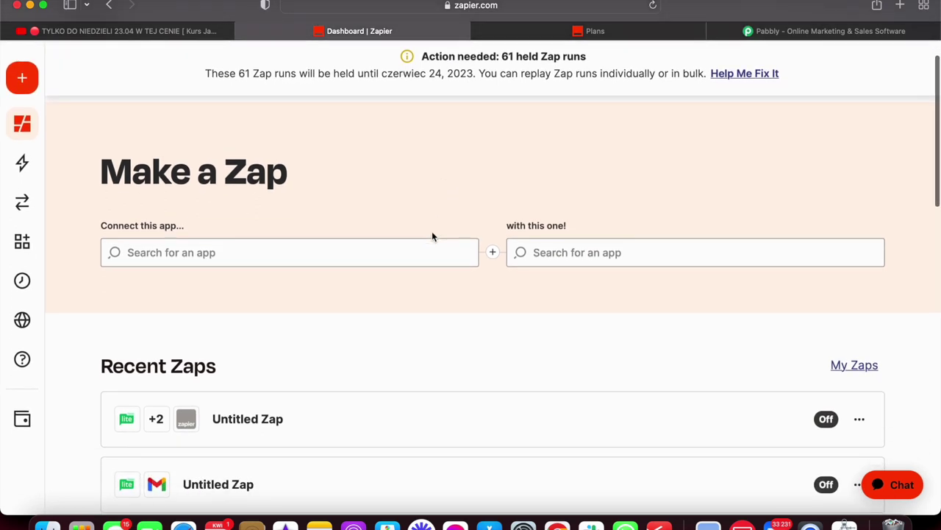
scroll(432, 236, up, 3)
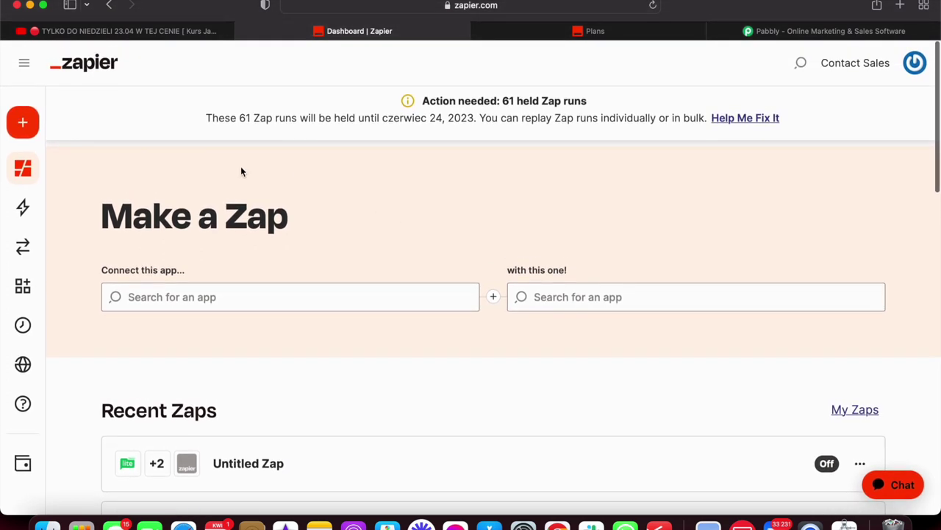
mouse_move(52, 177)
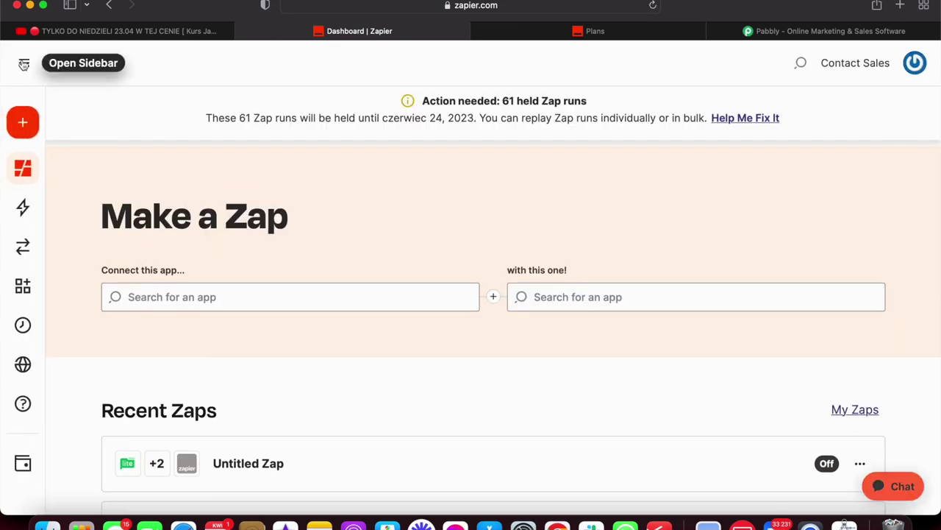
click(23, 65)
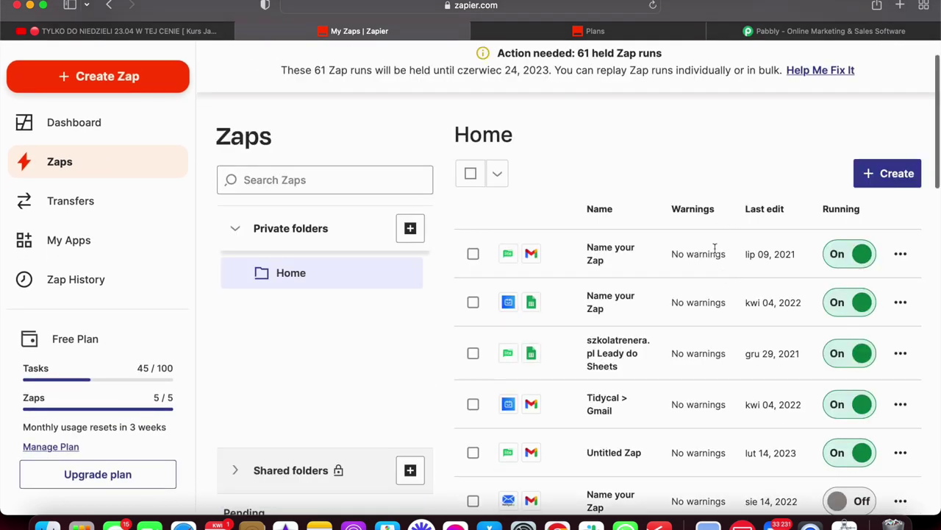
Try switching on the 'callback - draft' Zap, which fails for lack of a Callback24 account.
scroll(714, 248, down, 2)
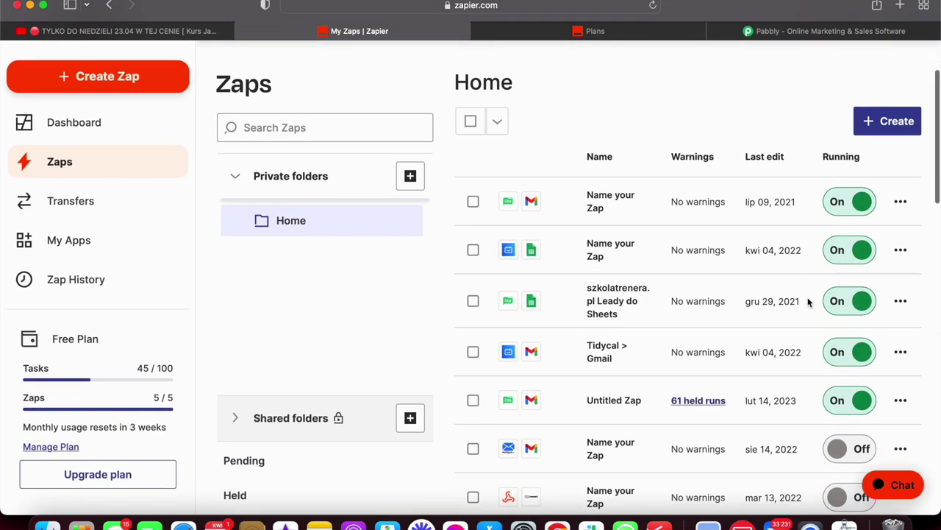
scroll(681, 365, down, 6)
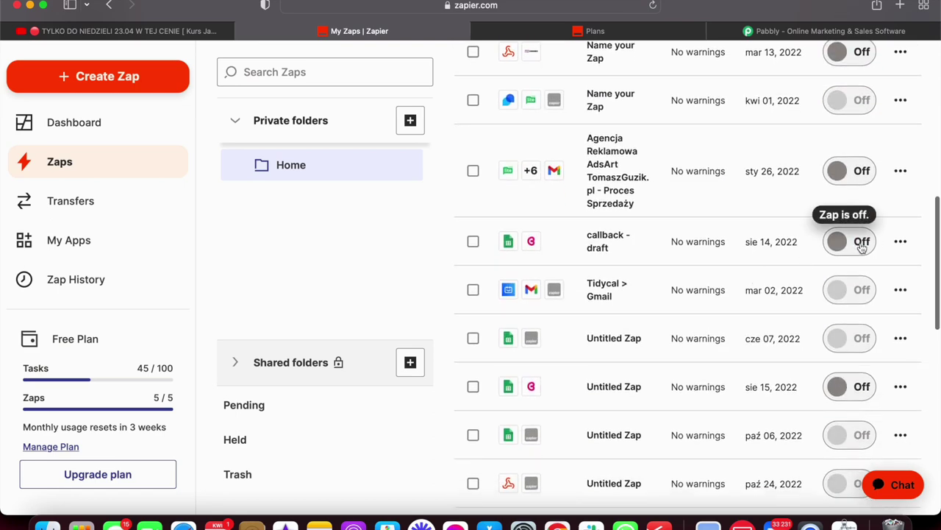
click(861, 248)
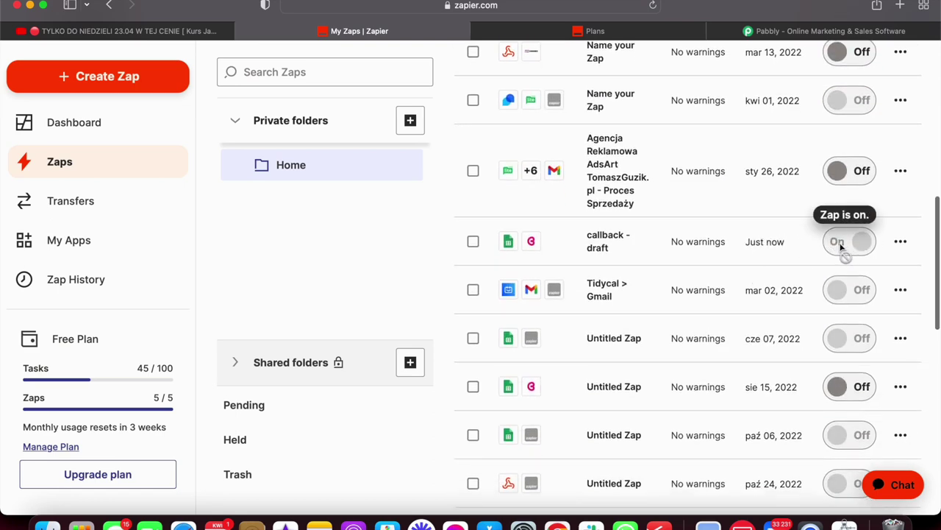
scroll(826, 244, down, 10)
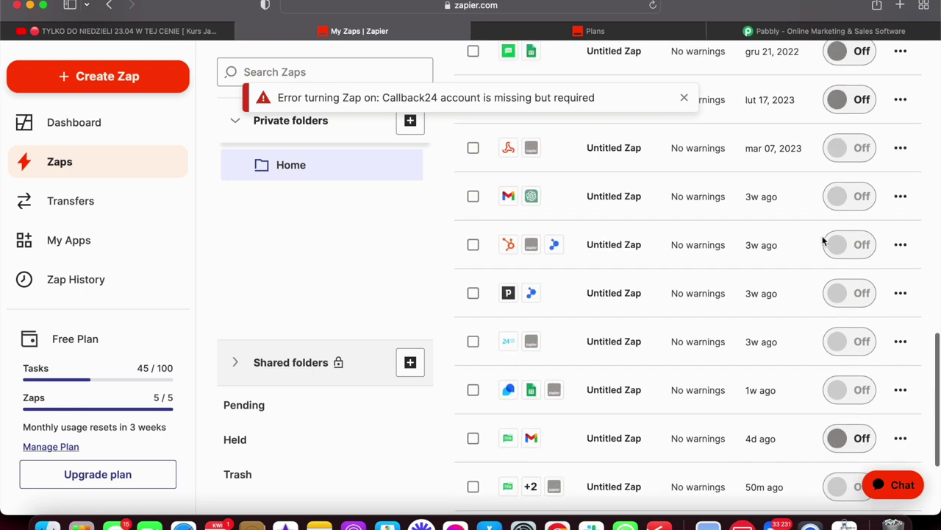
scroll(823, 237, up, 8)
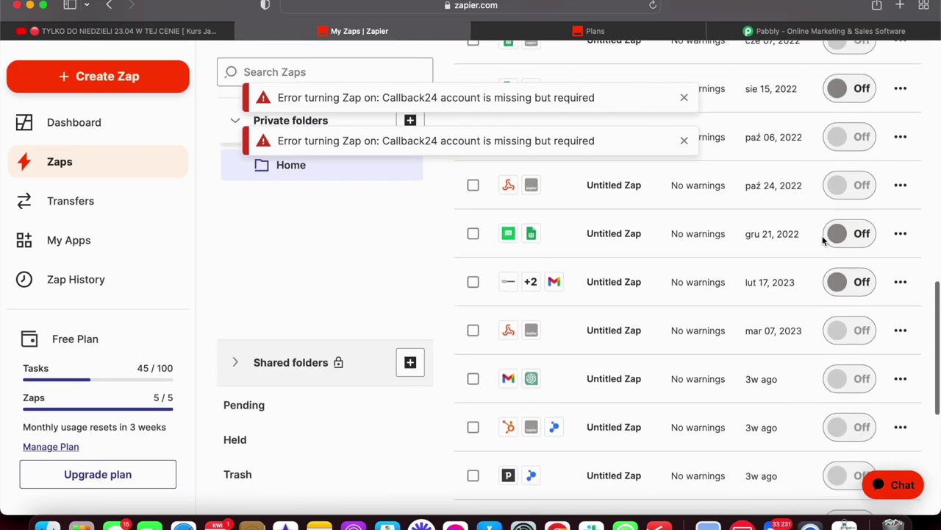
scroll(823, 240, up, 8)
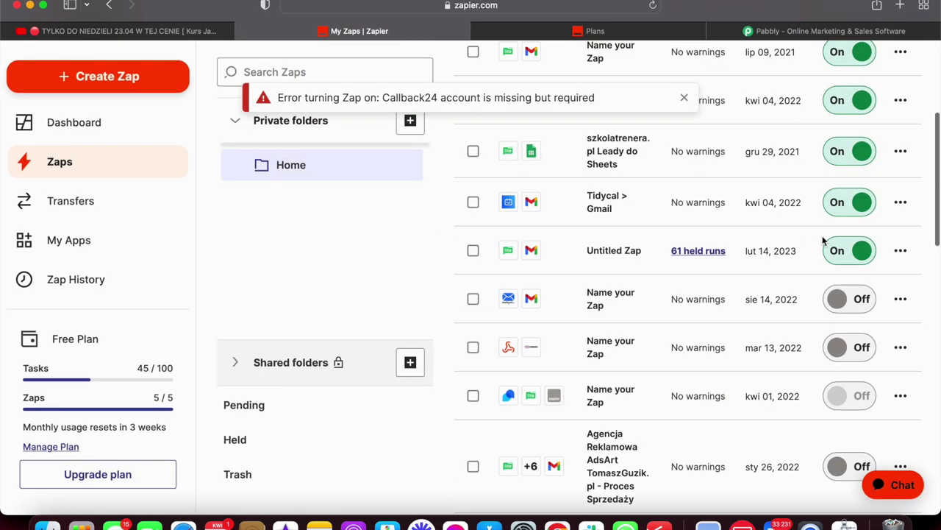
scroll(823, 239, down, 3)
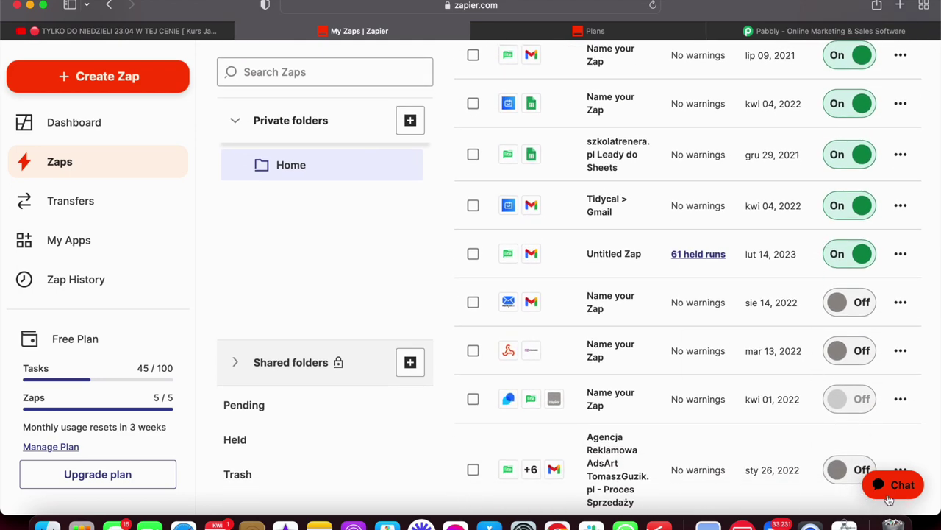
Open the Zapier chat assistant and close it again.
click(733, 371)
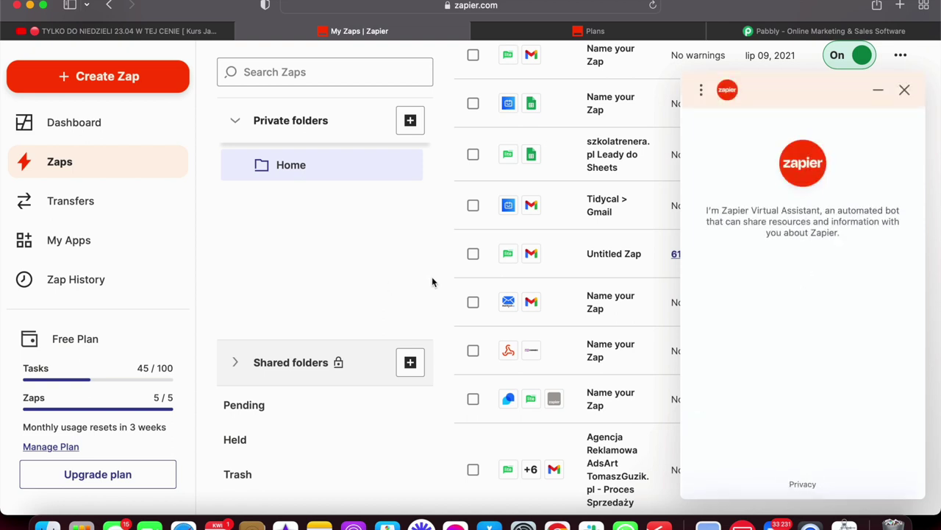
click(904, 90)
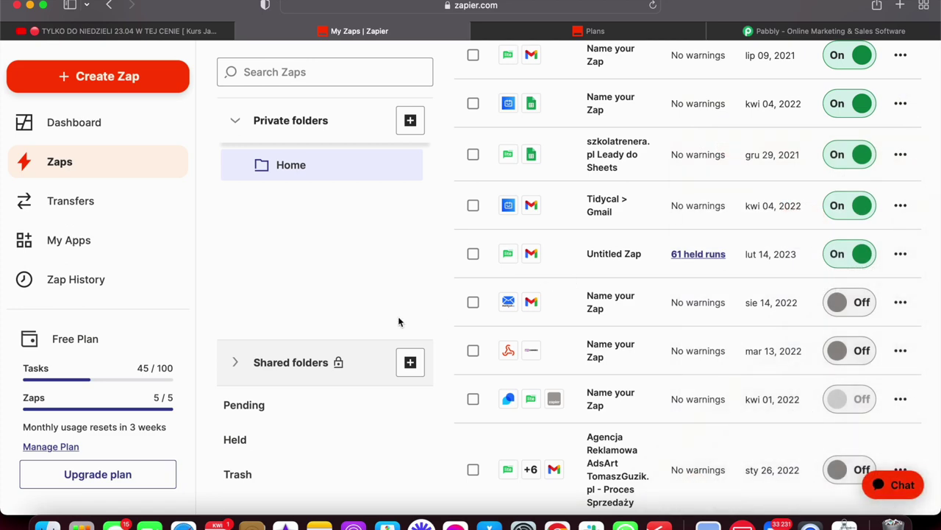
scroll(399, 321, up, 5)
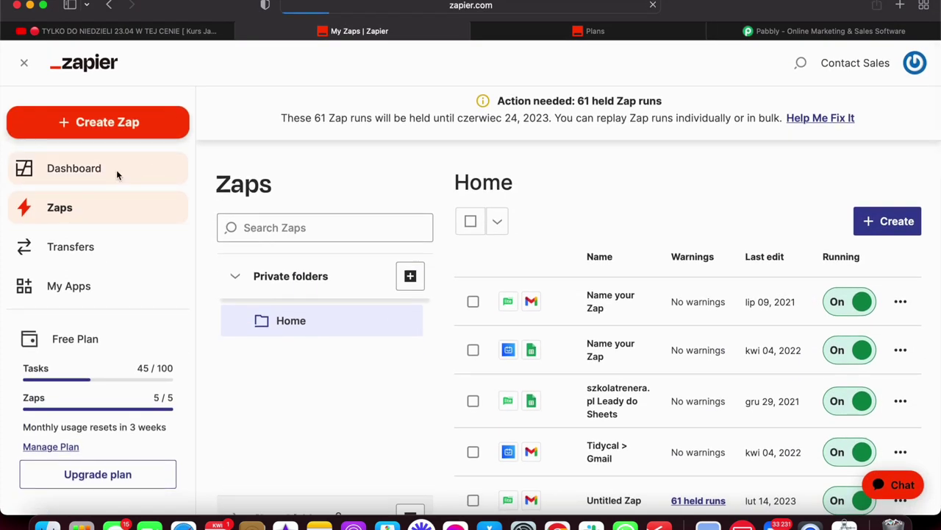
Return to the Dashboard and start a new Untitled Zap from Create Zap.
click(117, 169)
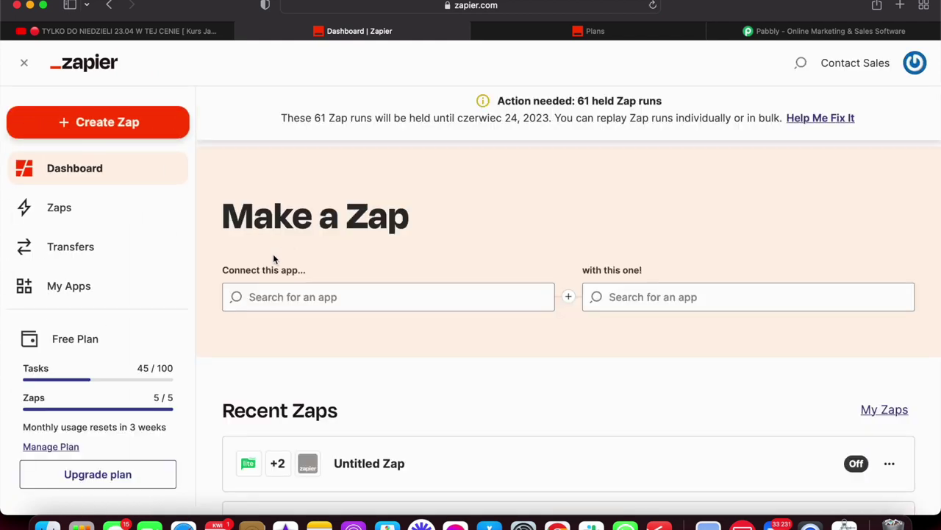
click(284, 297)
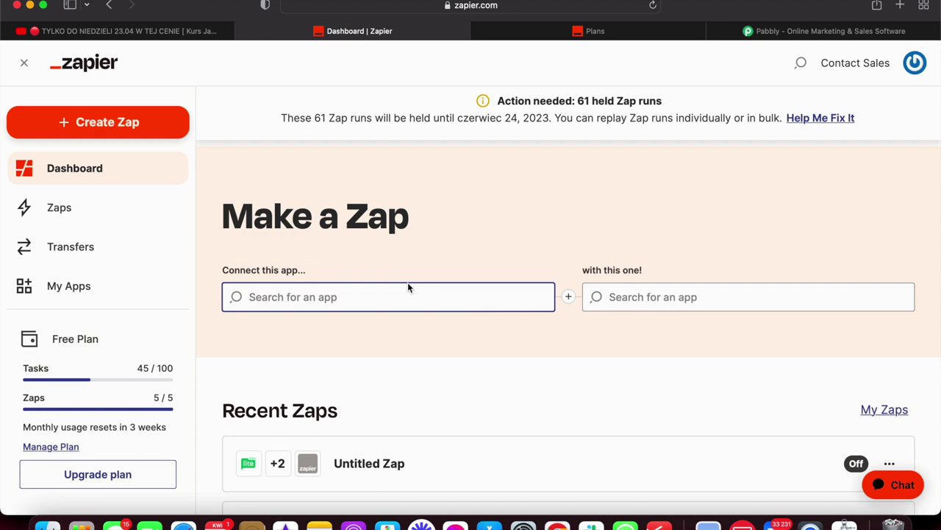
click(136, 123)
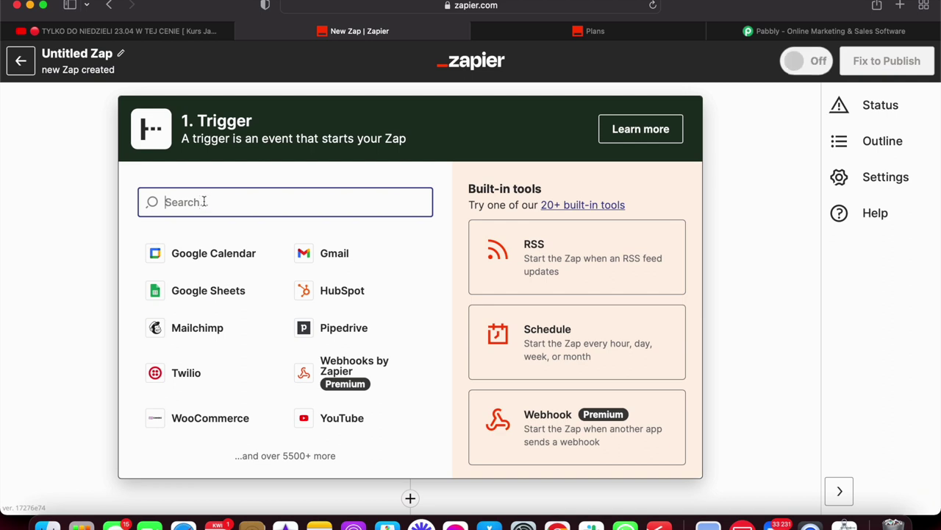
Choose MailerLite Classic as the trigger app.
text(mailerlite)
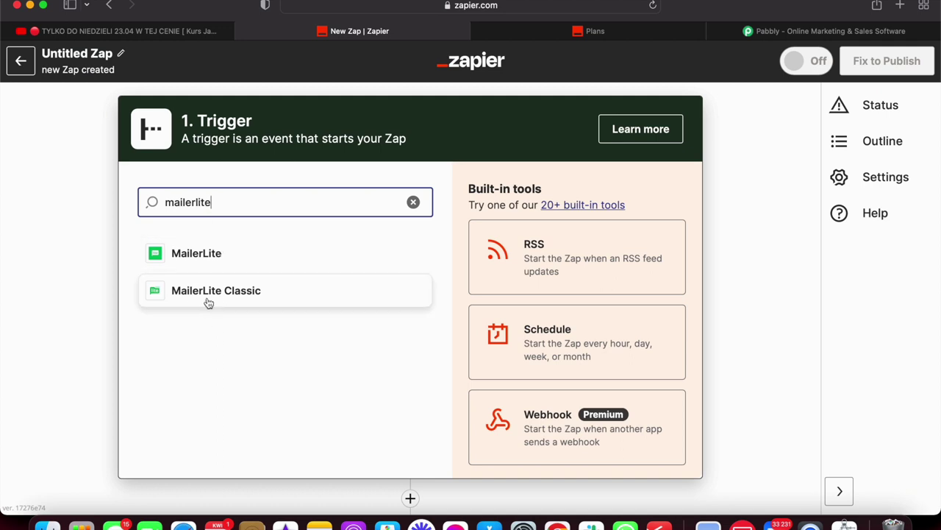
click(209, 302)
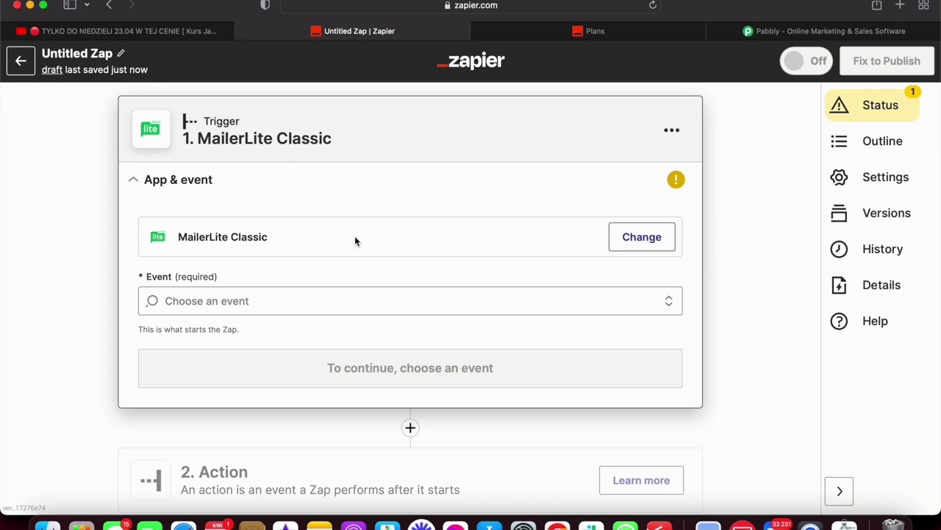
click(649, 237)
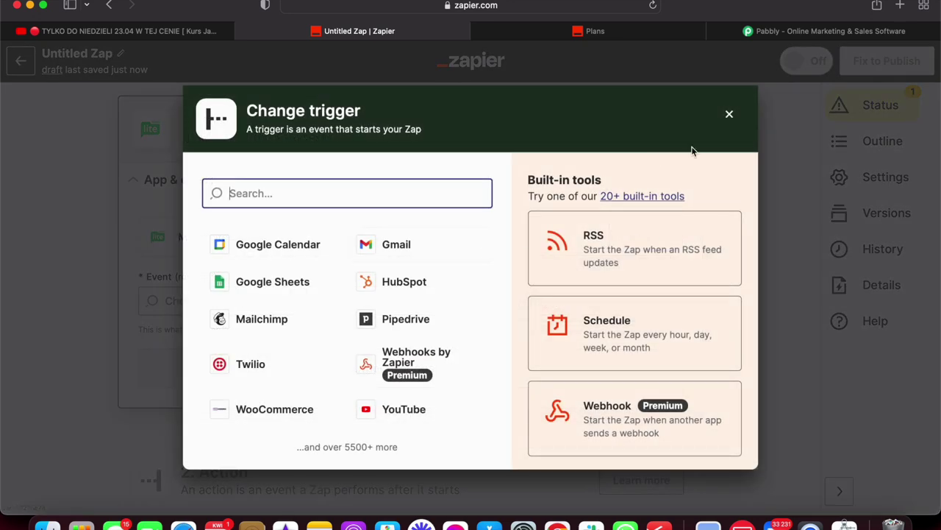
click(726, 118)
Set the MailerLite Classic trigger event to Subscriber Added to Group.
click(275, 303)
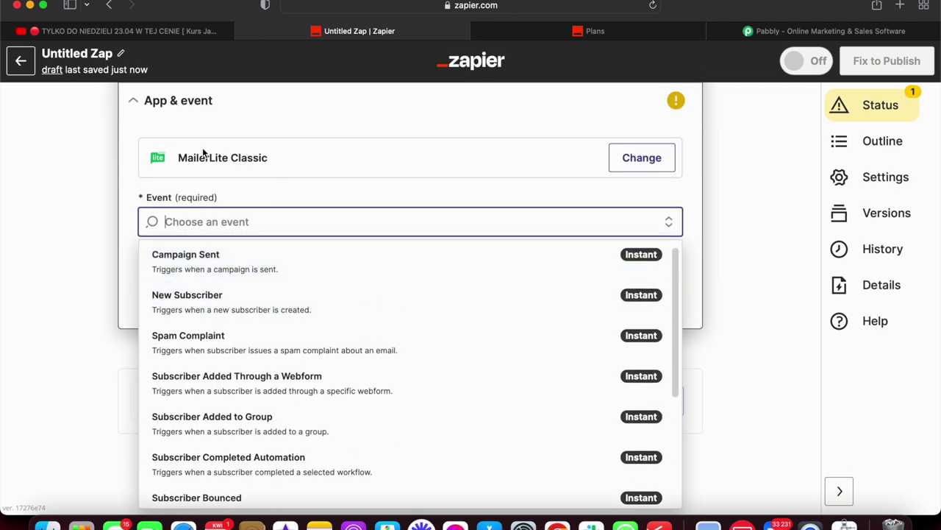
click(129, 167)
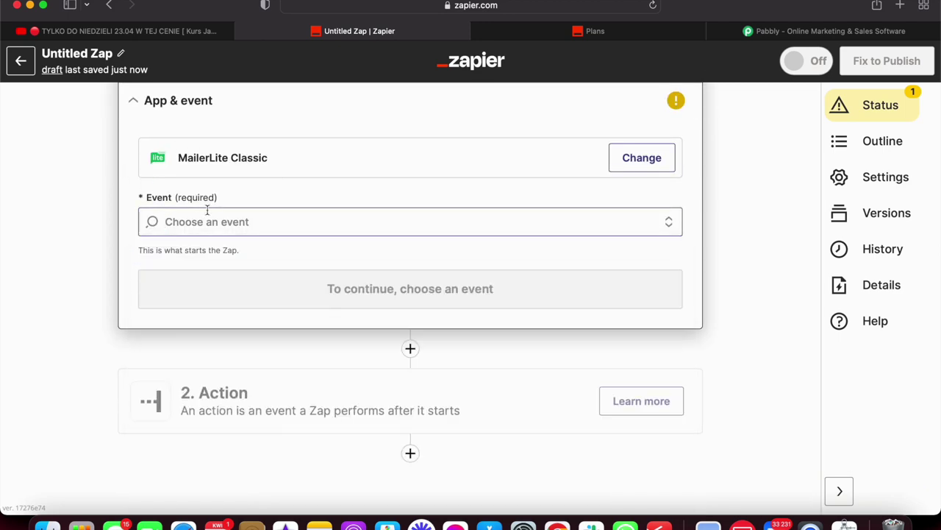
scroll(225, 213, up, 2)
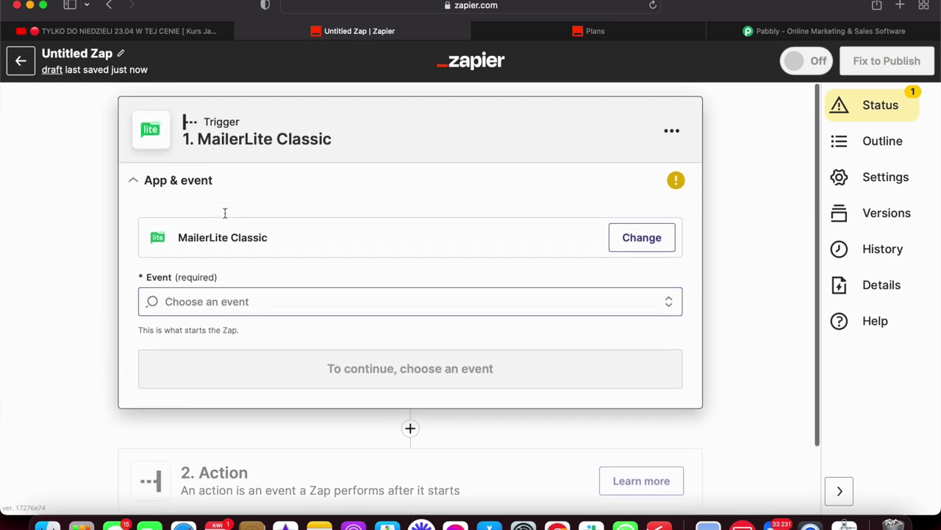
click(246, 300)
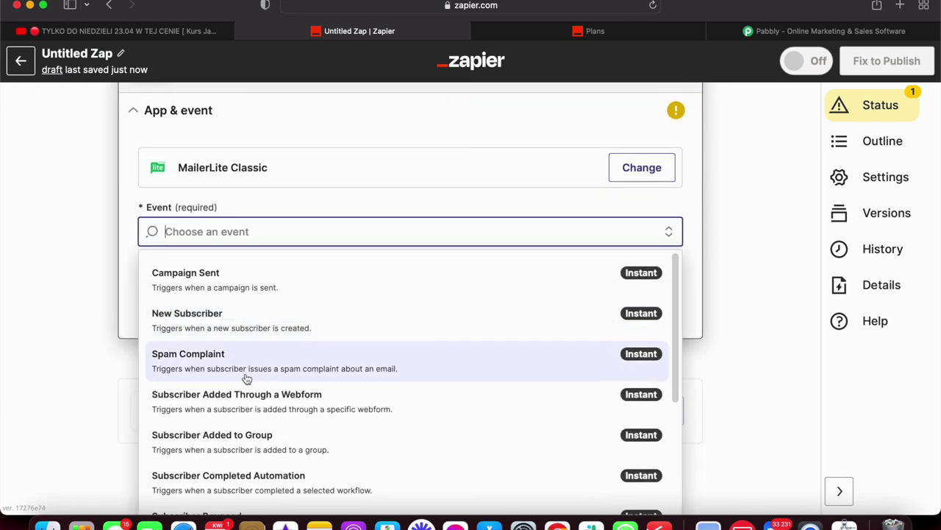
scroll(248, 378, down, 1)
scroll(247, 378, up, 1)
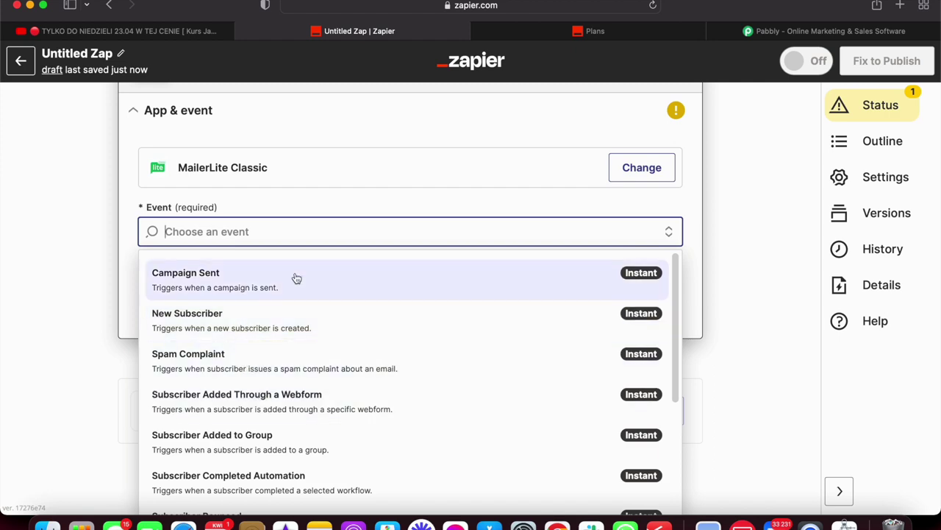
scroll(259, 372, down, 3)
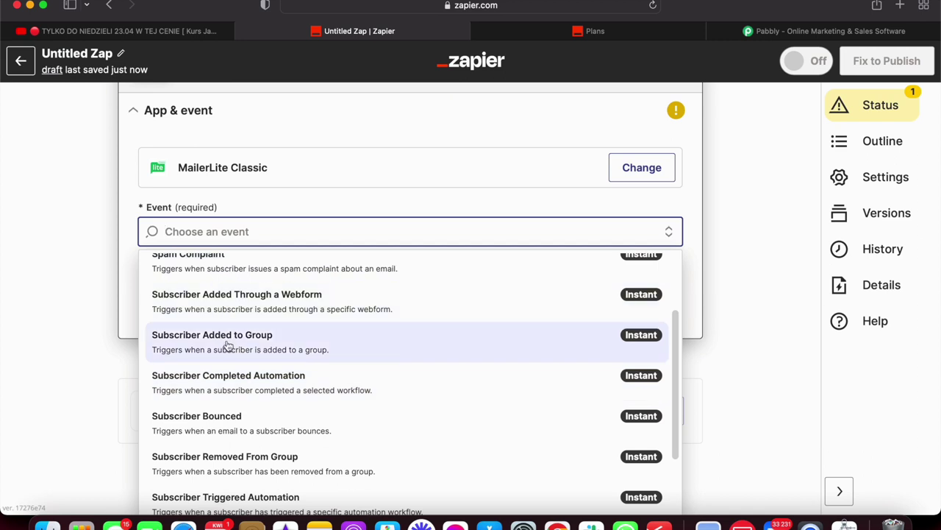
click(212, 342)
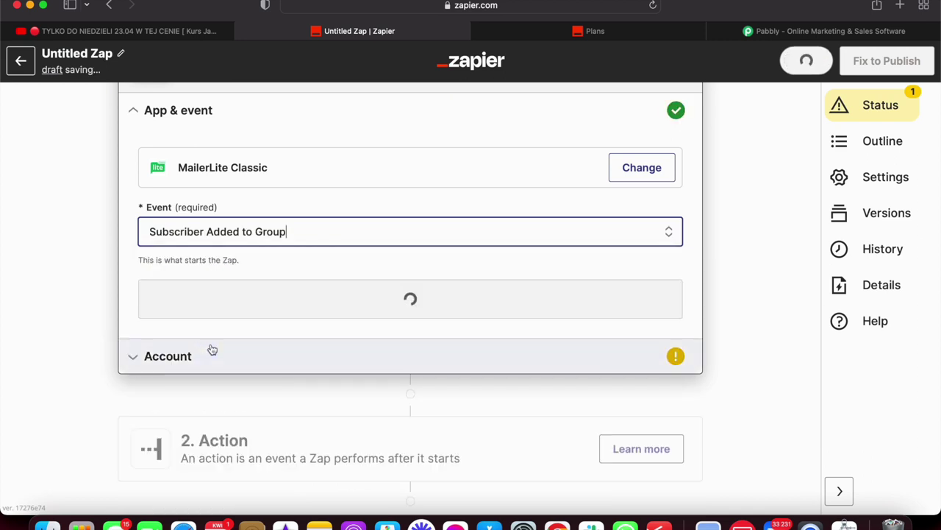
Connect the trigger to an existing MailerLite account.
click(256, 308)
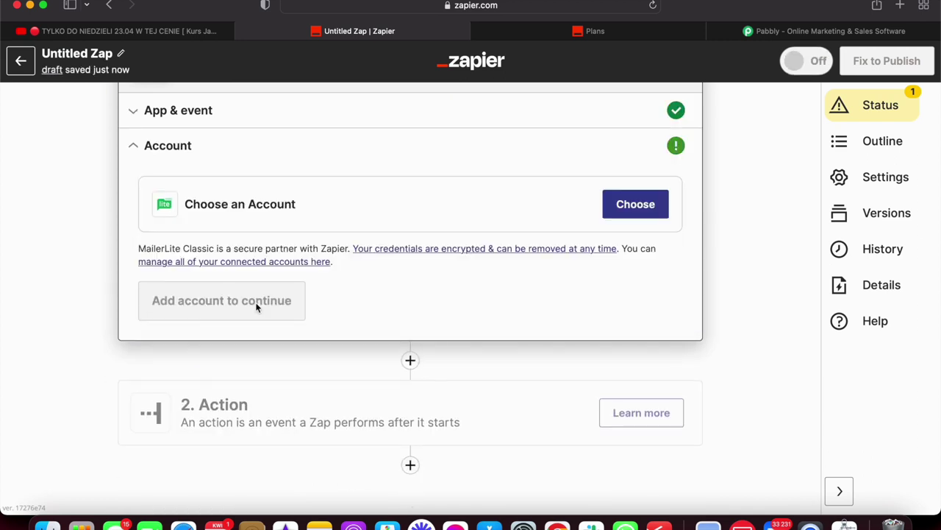
click(626, 204)
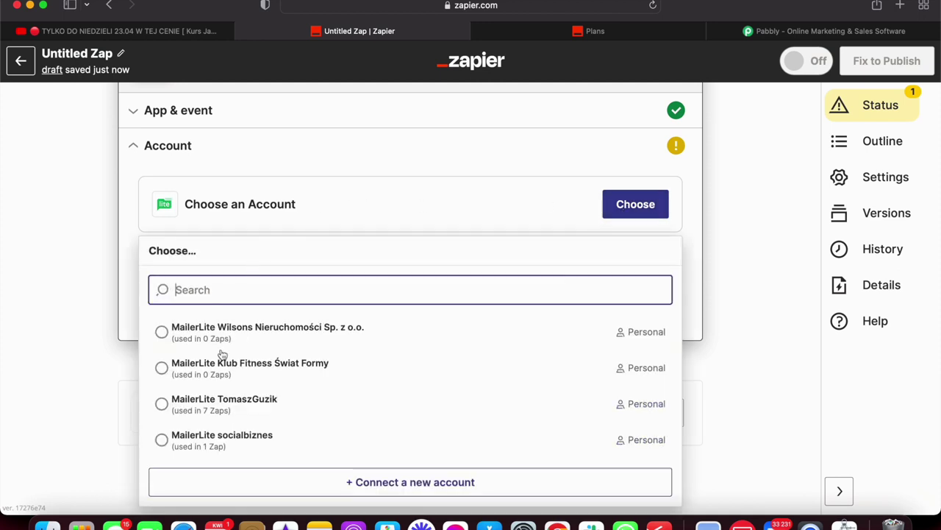
scroll(210, 398, down, 1)
click(188, 389)
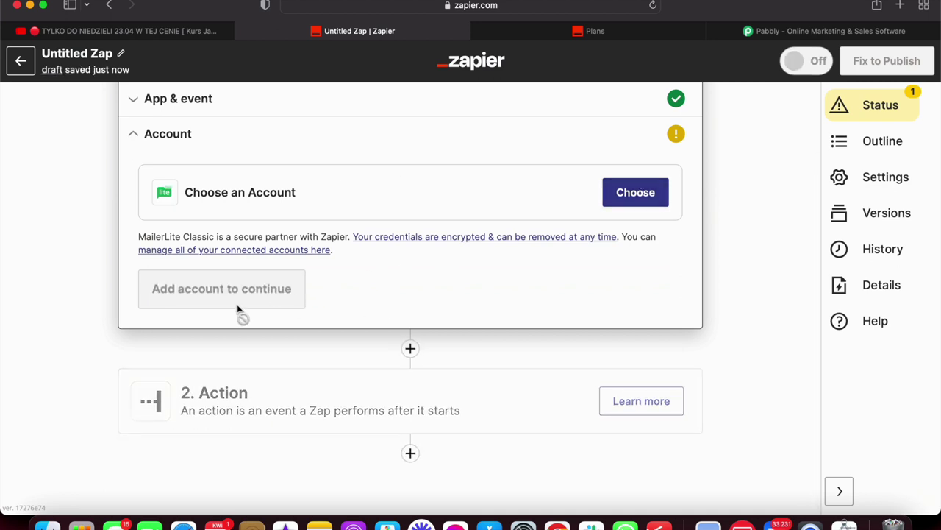
click(210, 279)
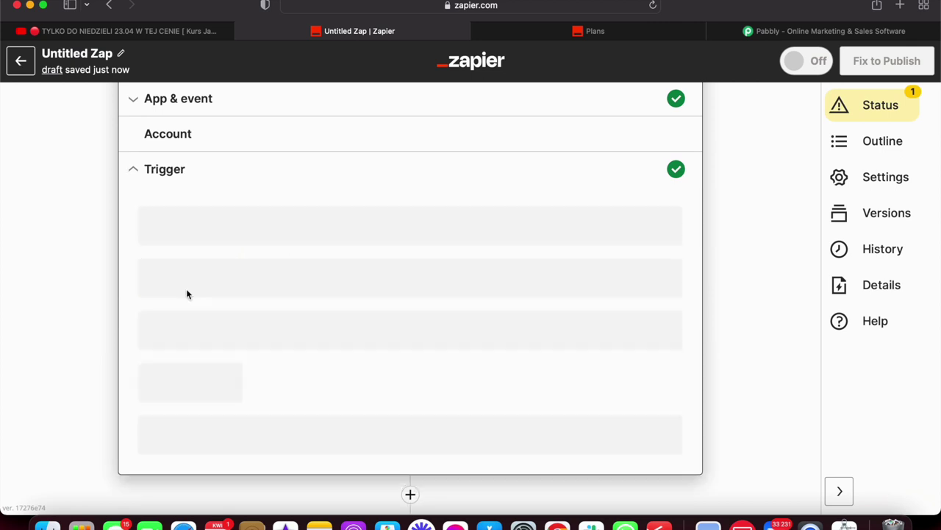
Set the trigger's Group to 'Odebrali Ebook w kampanii MANYCHAT'.
click(286, 242)
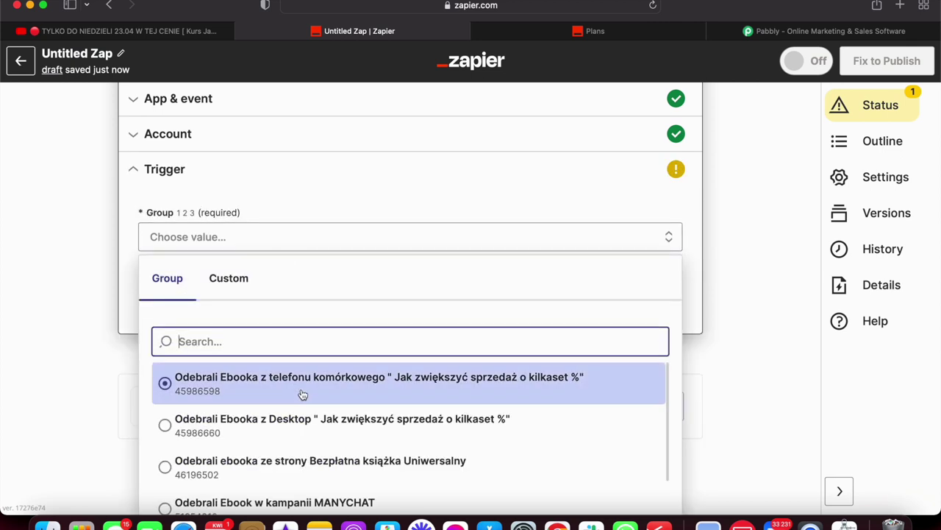
scroll(300, 393, down, 5)
scroll(300, 393, down, 5)
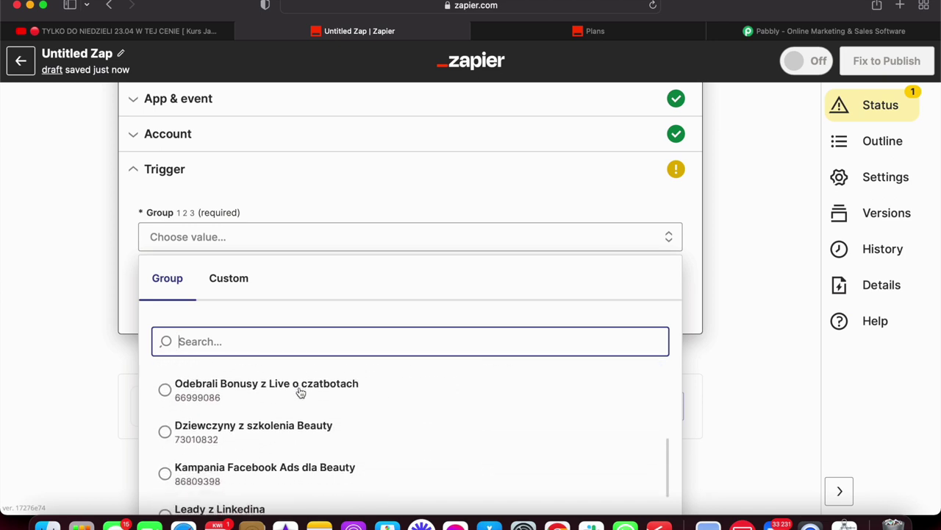
scroll(300, 394, up, 8)
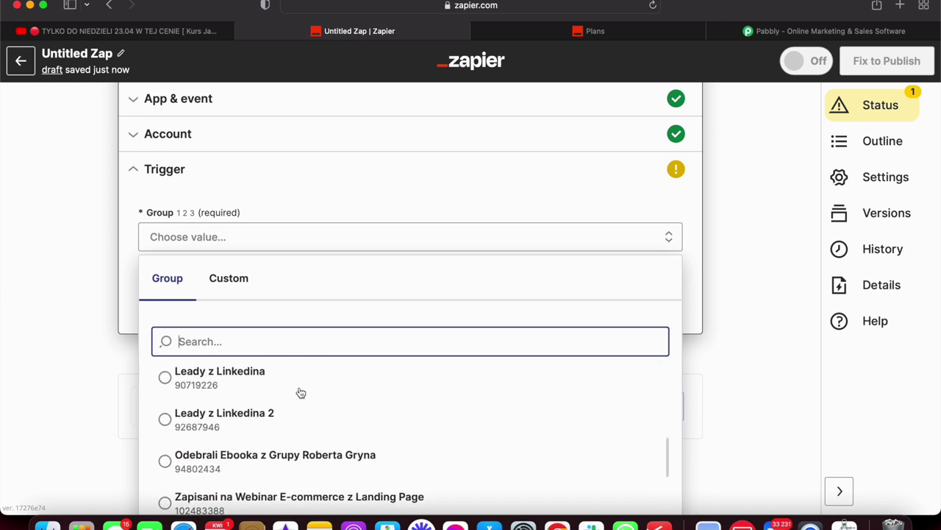
scroll(300, 393, up, 4)
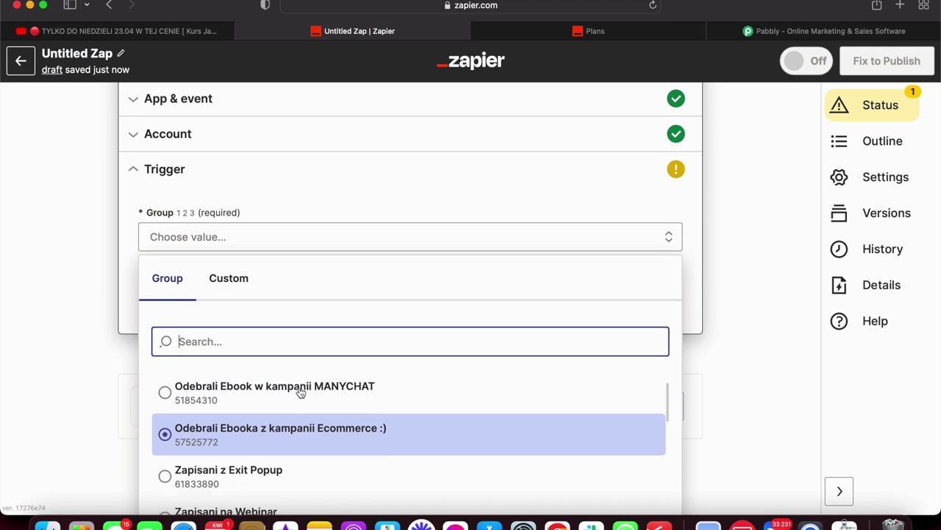
scroll(300, 393, down, 1)
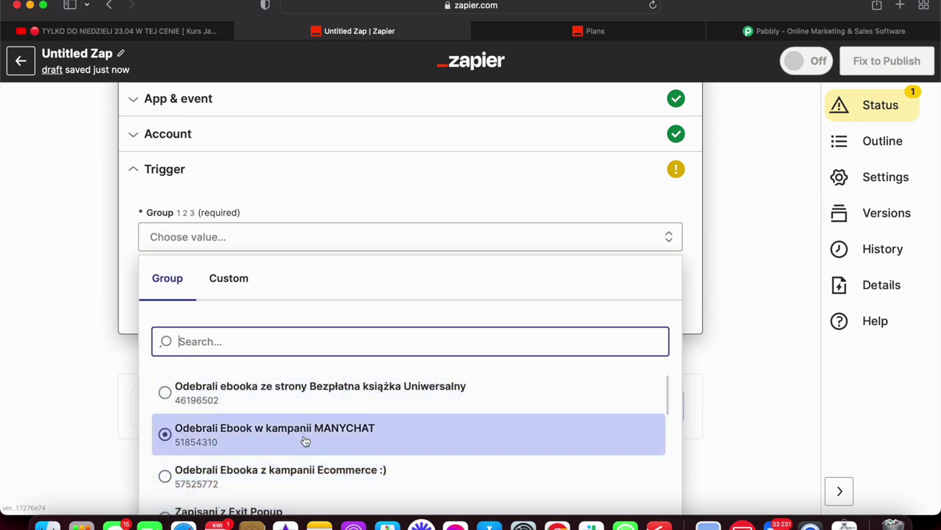
click(305, 440)
scroll(382, 270, down, 1)
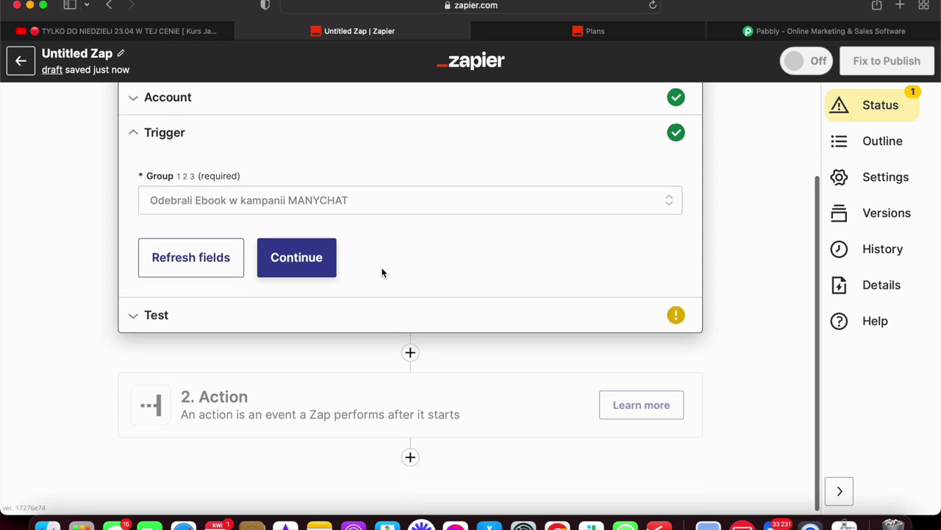
Review the trigger's Test section, then open the empty 2. Action step.
click(370, 317)
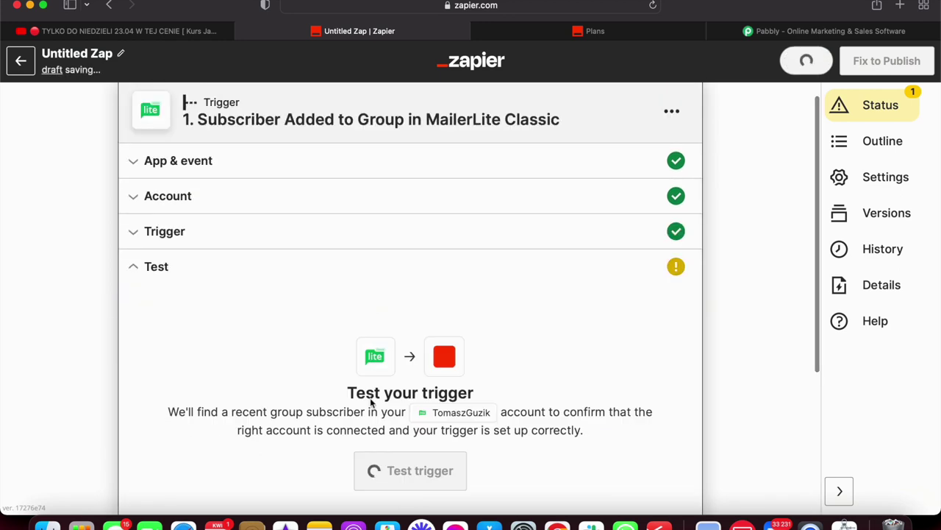
scroll(403, 311, down, 2)
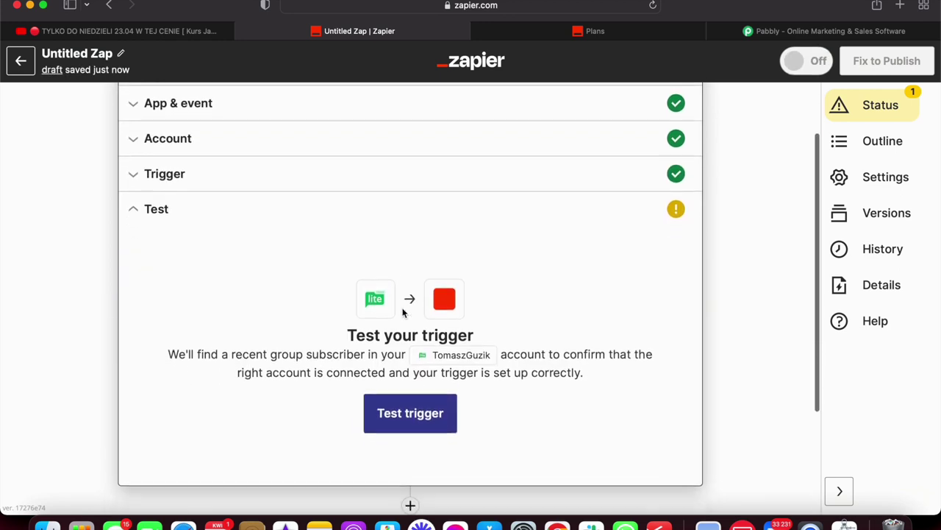
scroll(403, 311, down, 3)
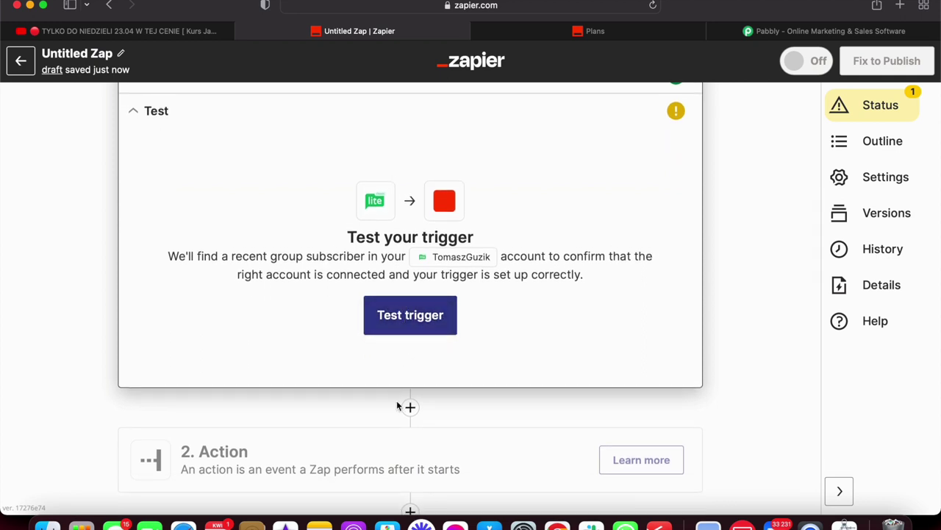
scroll(422, 425, down, 2)
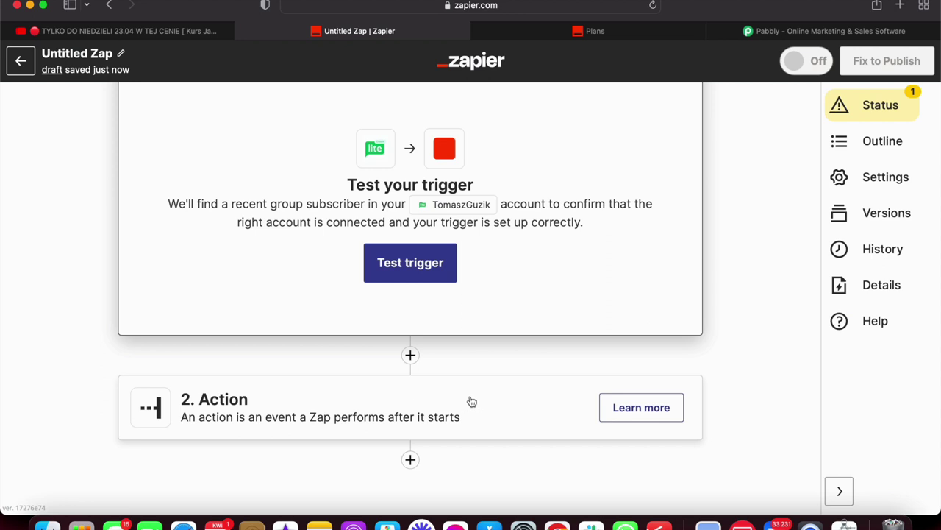
click(548, 403)
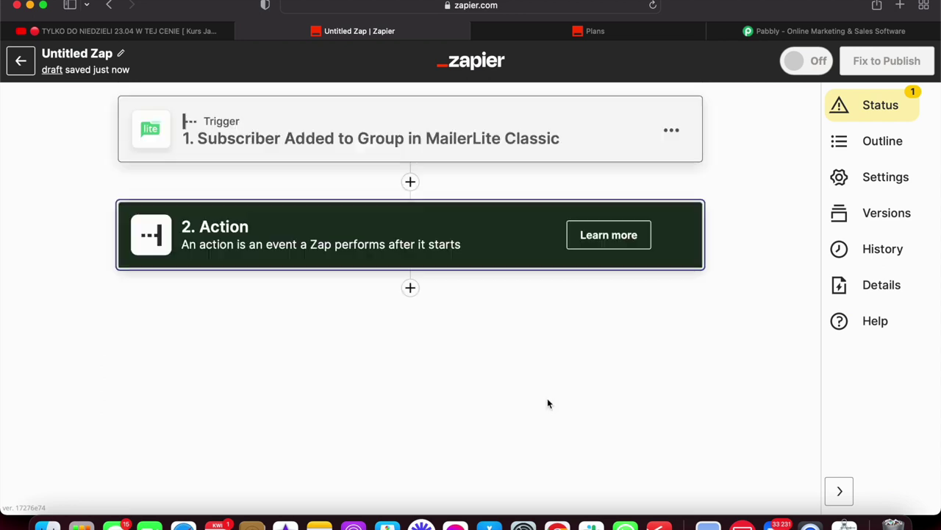
Make step 2 an SMSAPI Send Text Message action.
text(smsai)
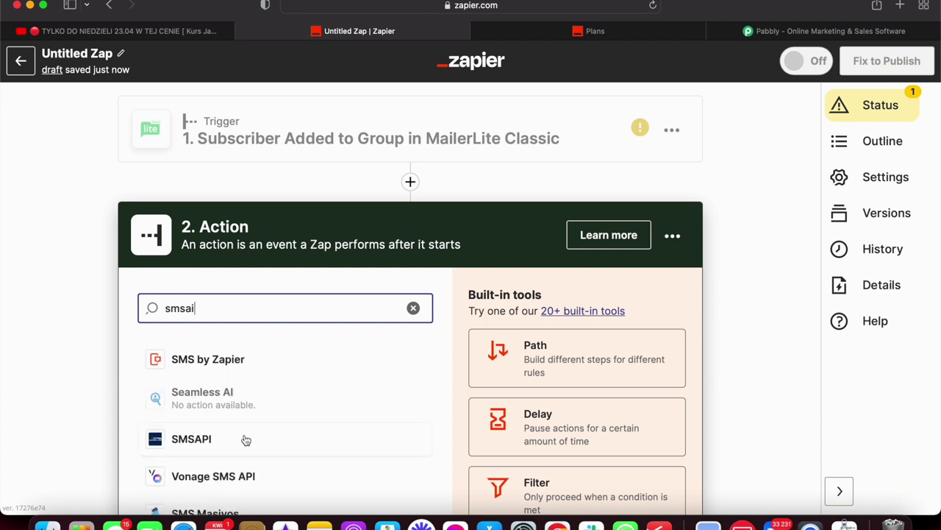
click(246, 439)
click(327, 407)
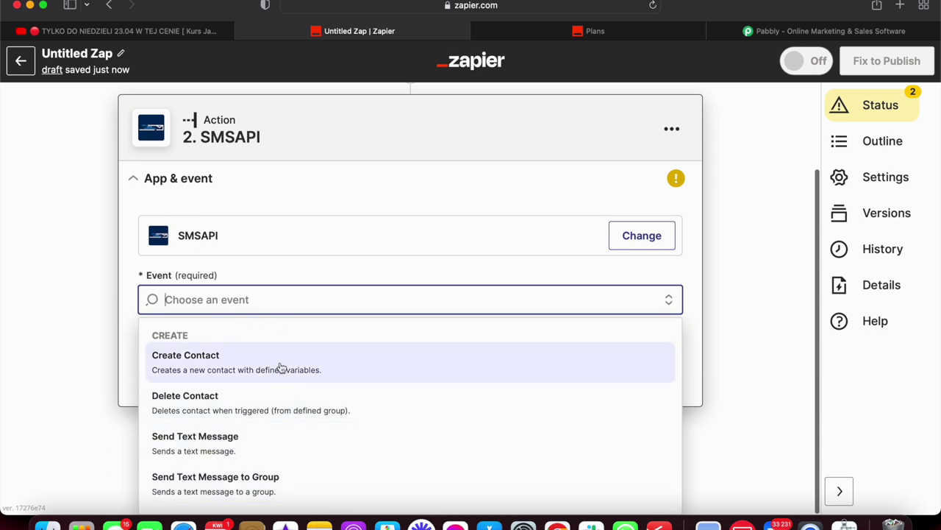
click(280, 450)
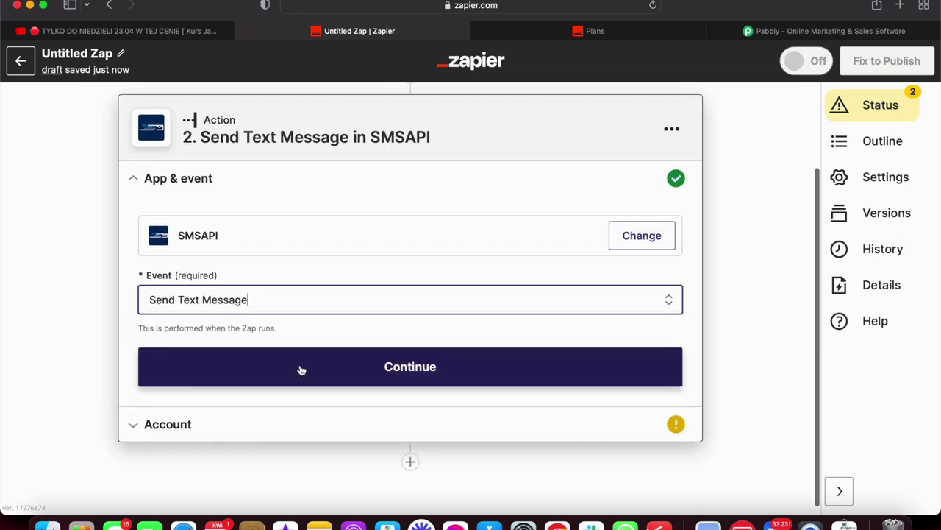
click(336, 368)
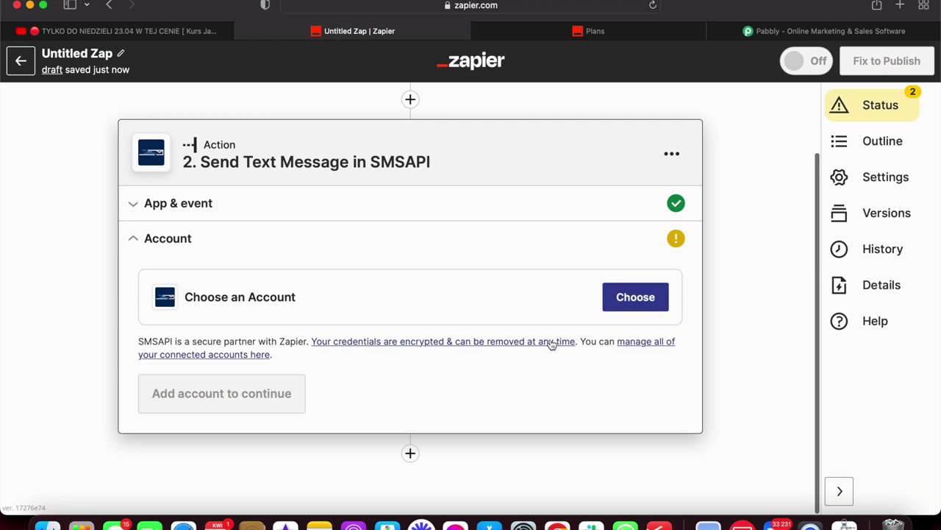
Connect the first listed SMSAPI account to the action.
click(652, 298)
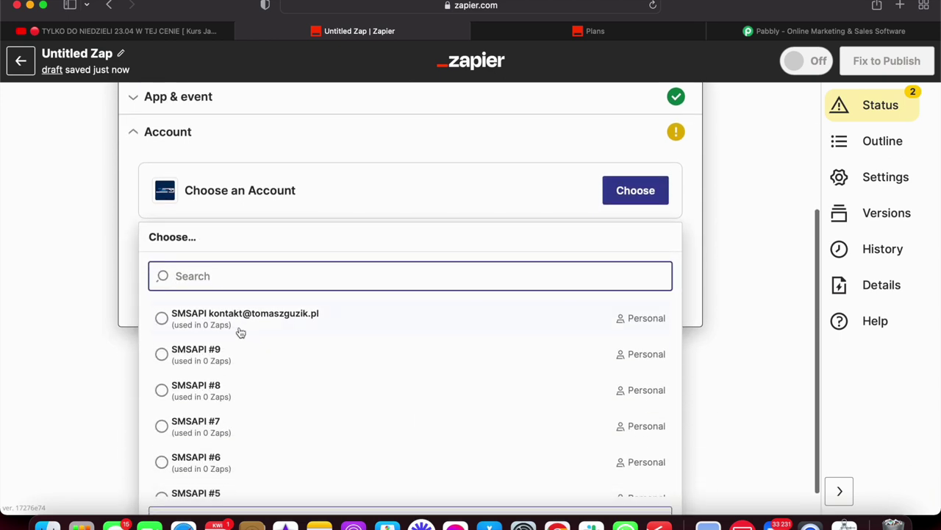
click(240, 332)
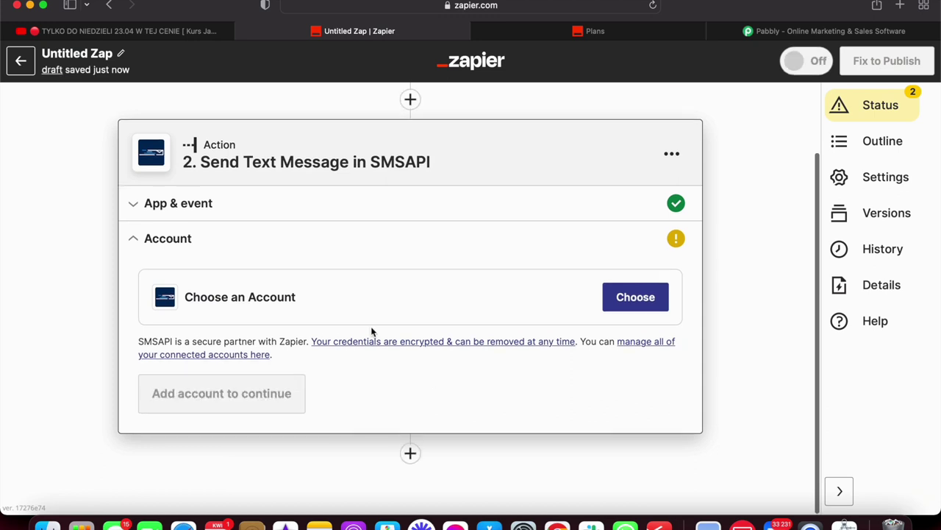
scroll(395, 414, down, 2)
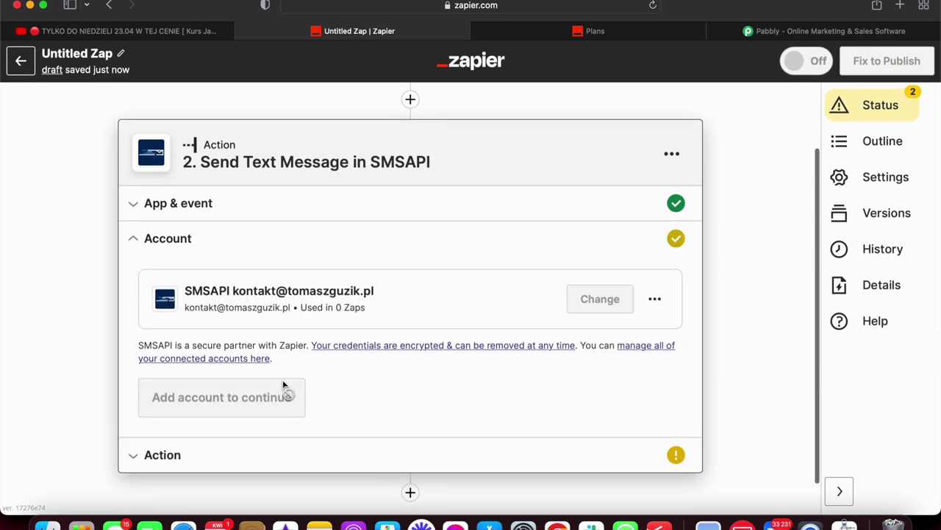
scroll(311, 399, down, 1)
click(207, 364)
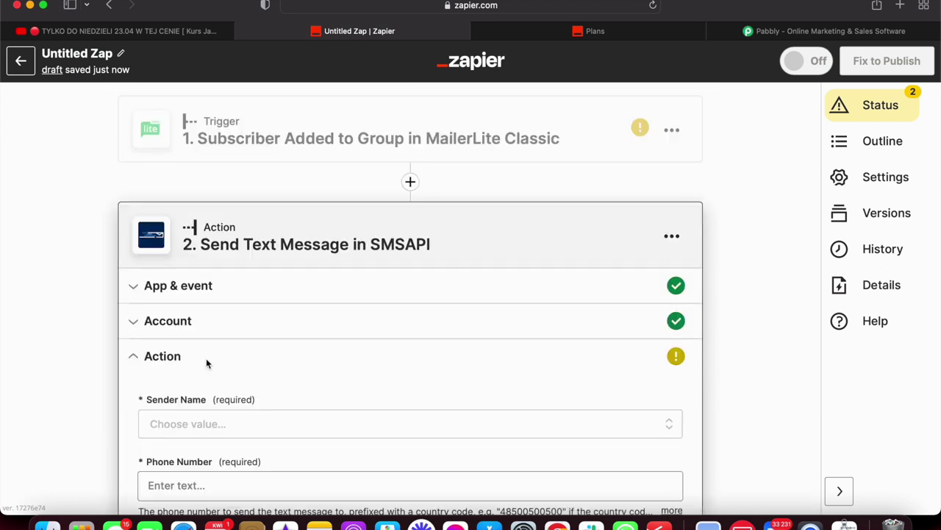
Set the SMS sender name to the account owner's name.
click(201, 220)
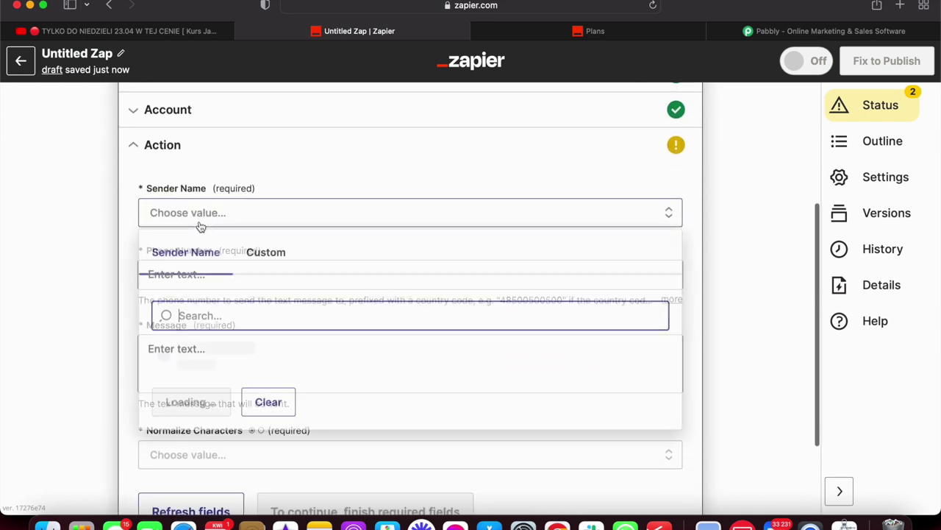
text(T)
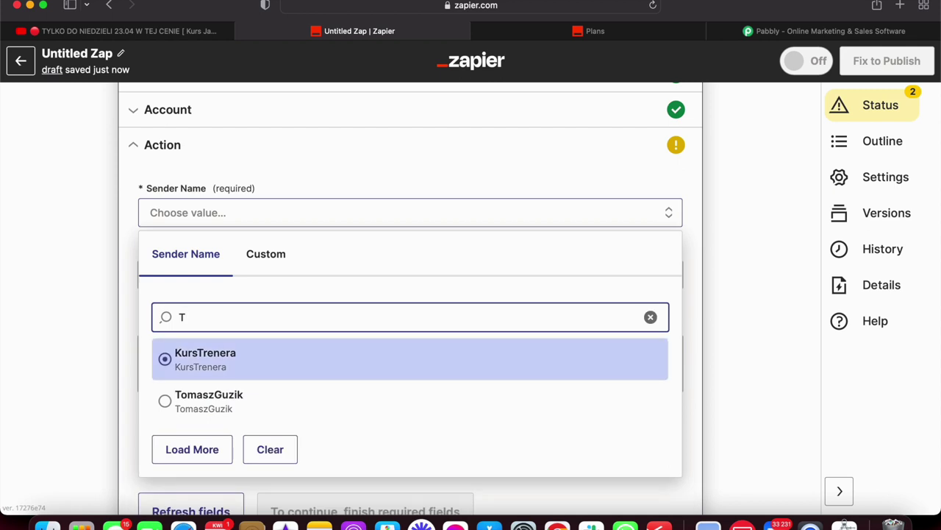
text(om)
click(234, 376)
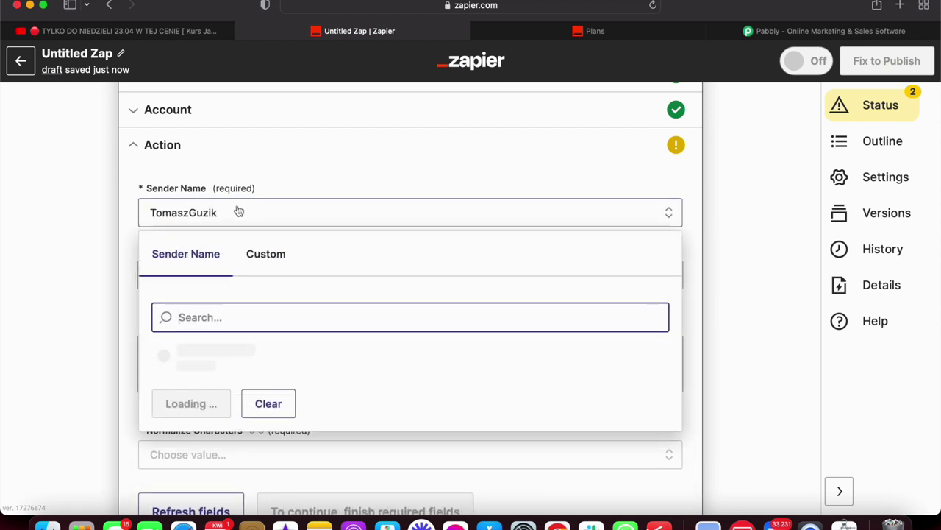
click(279, 164)
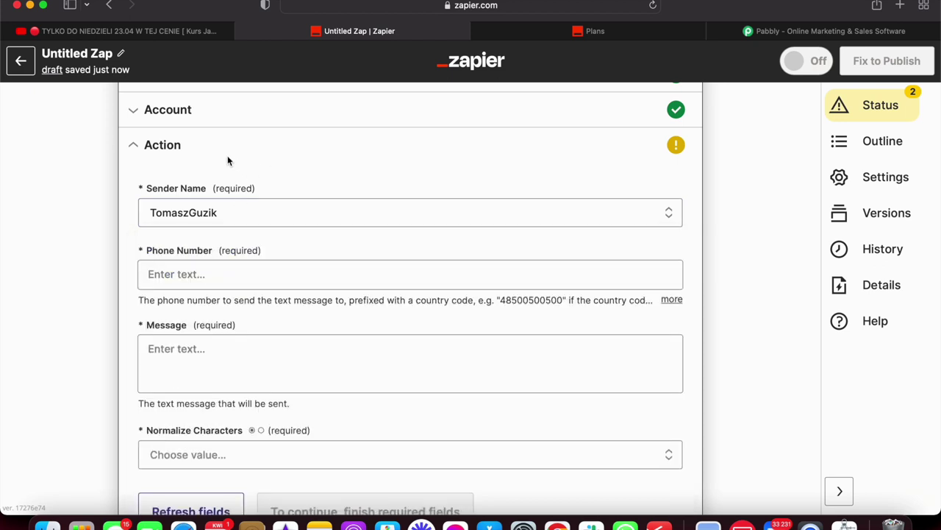
Enter the recipient phone number in the Phone Number field.
click(201, 273)
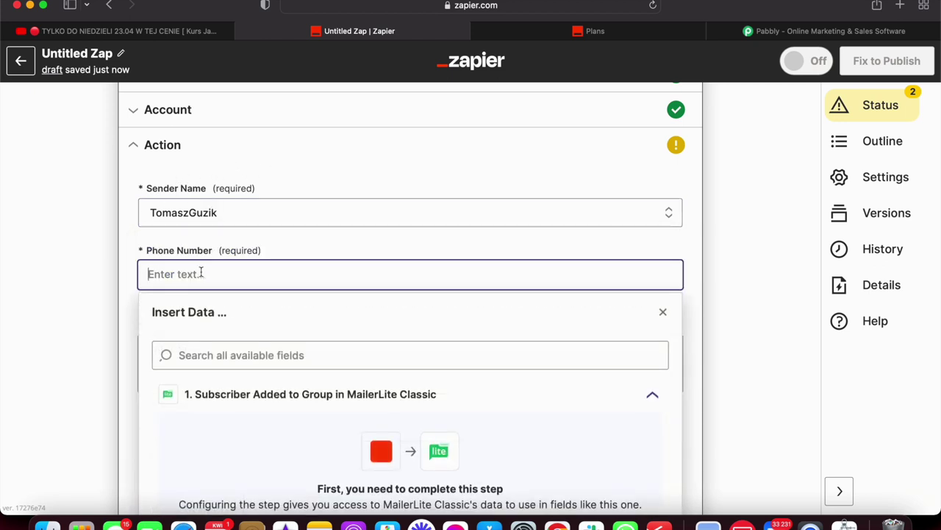
click(129, 272)
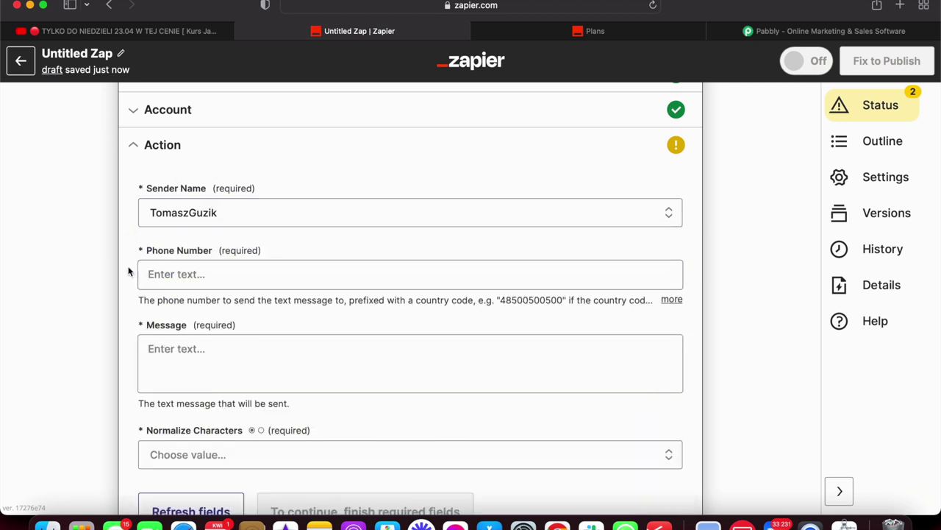
click(205, 275)
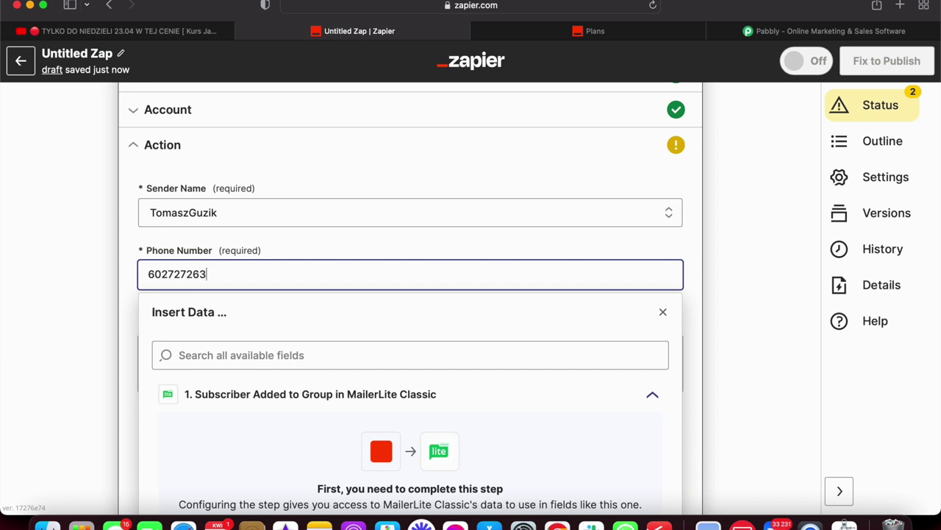
click(127, 347)
Write the message 'Czesc, wlasnie wpadl nowy Lead zadzwon do niego tutaj : xyz'.
click(207, 358)
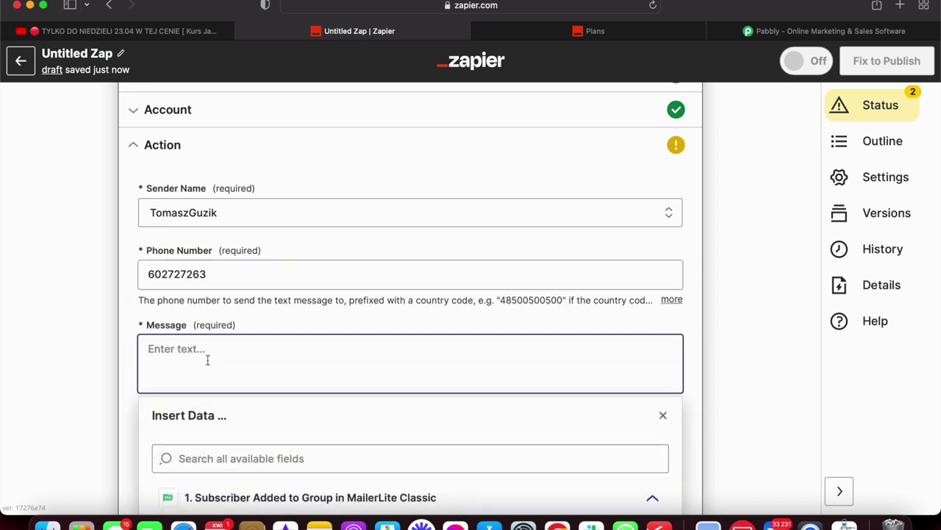
text(Cze)
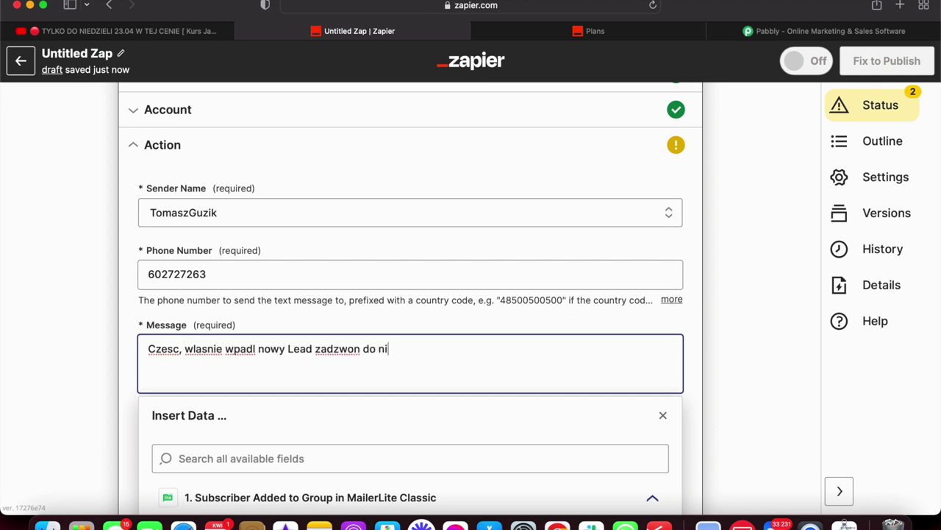
text(:)
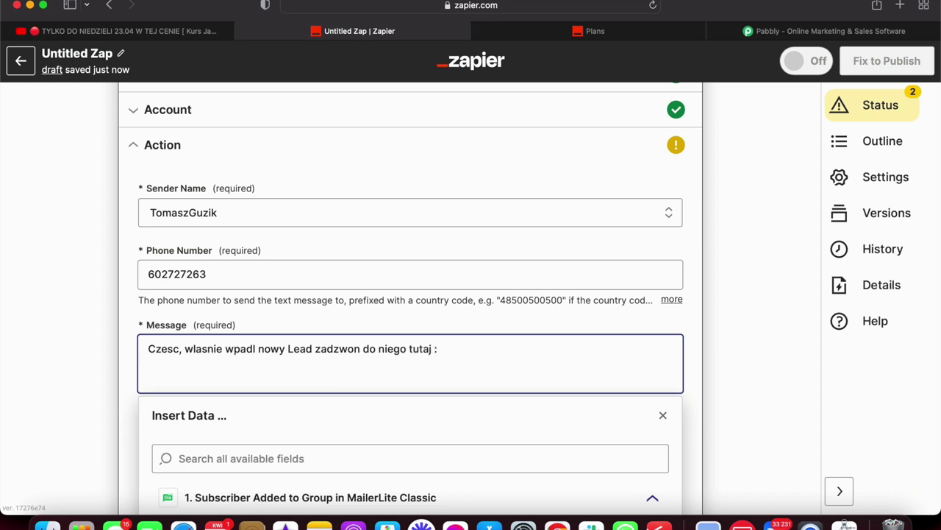
scroll(250, 363, down, 2)
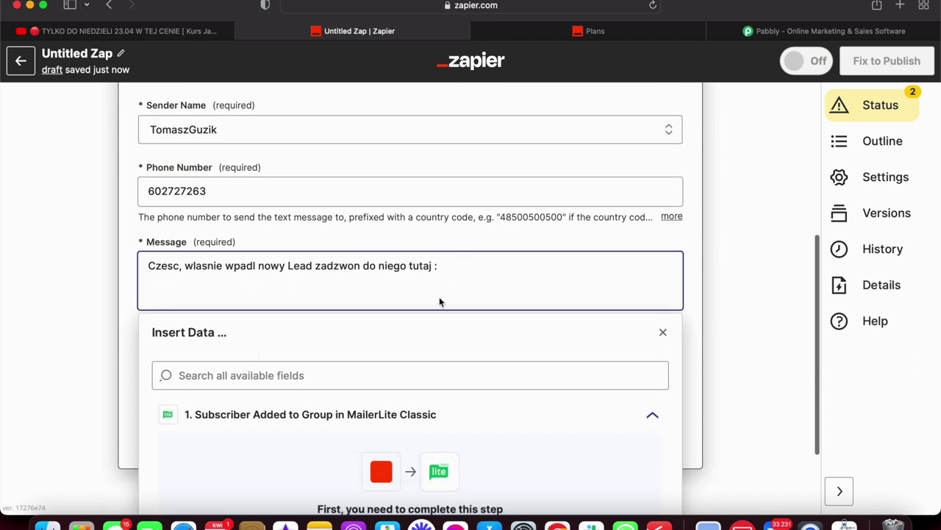
text(xyz)
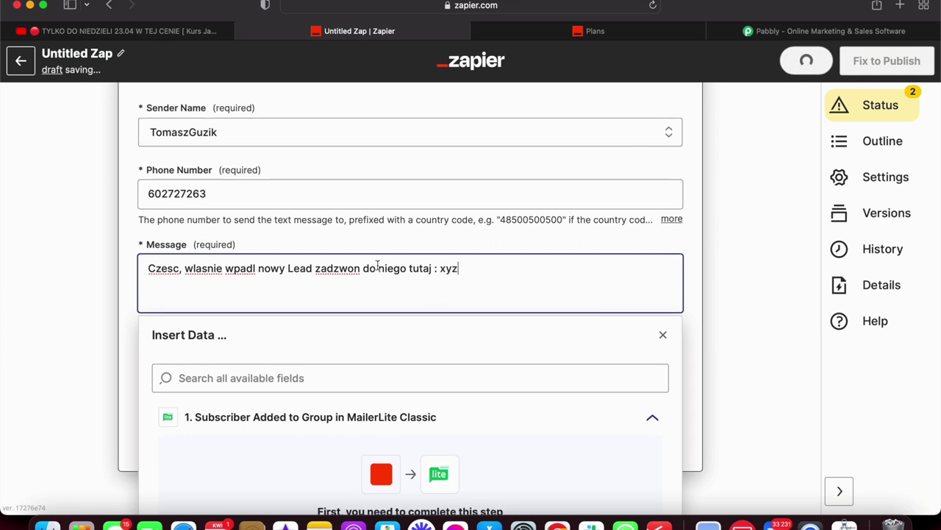
click(125, 312)
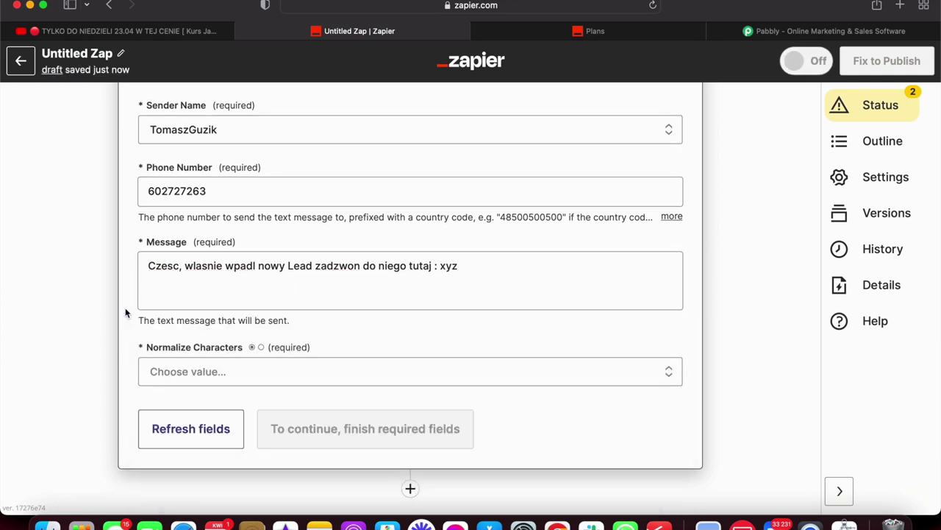
scroll(125, 313, up, 2)
scroll(125, 312, down, 2)
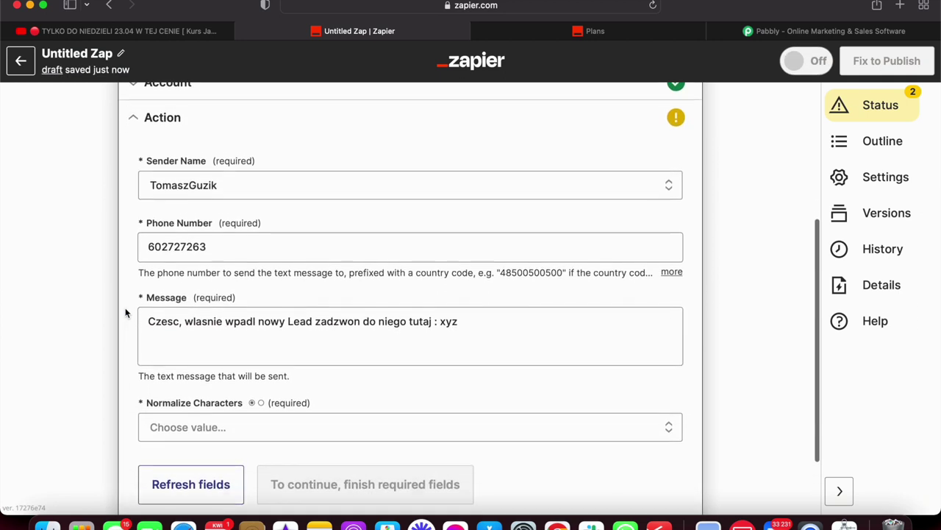
Set the SMSAPI step's Normalize Characters option to False.
click(199, 395)
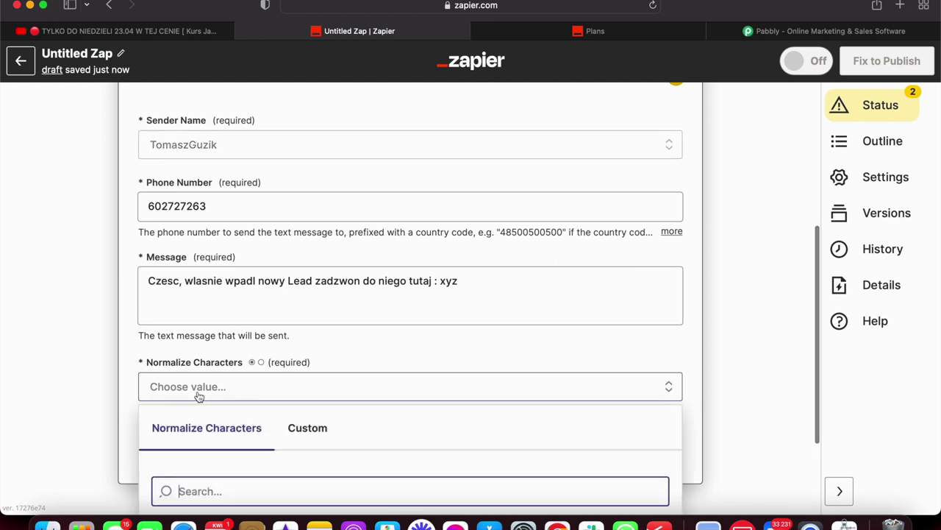
scroll(122, 372, down, 2)
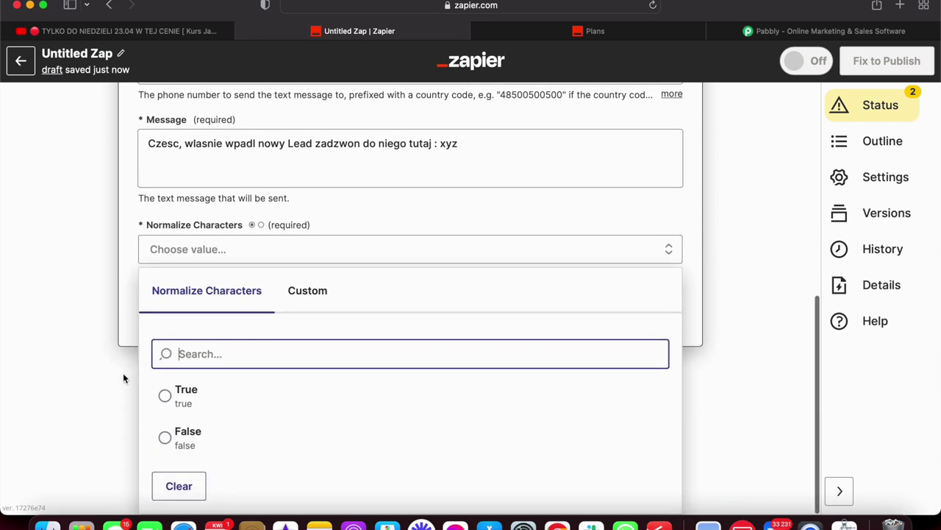
click(307, 286)
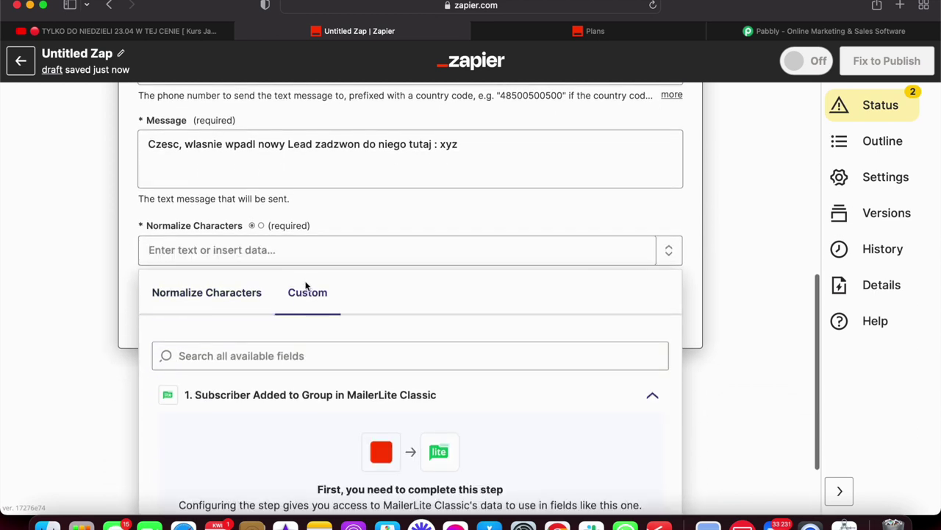
click(249, 295)
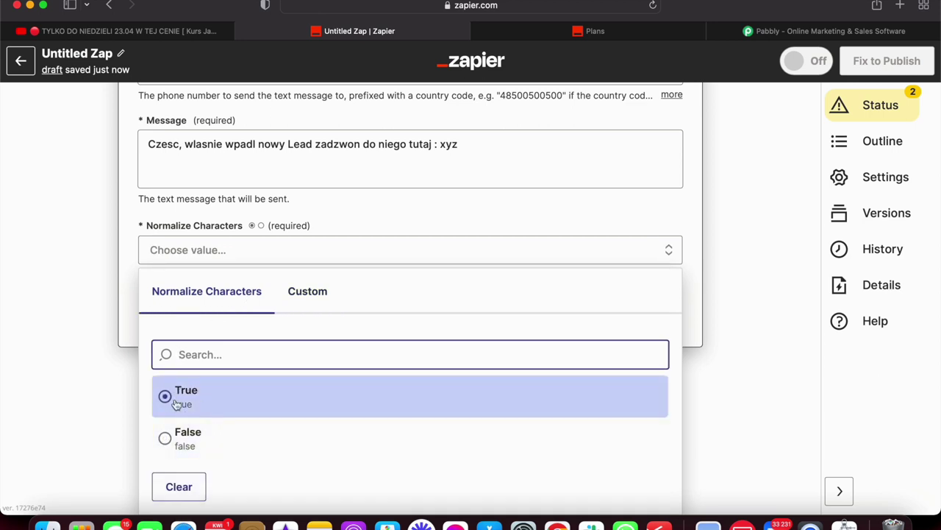
click(123, 276)
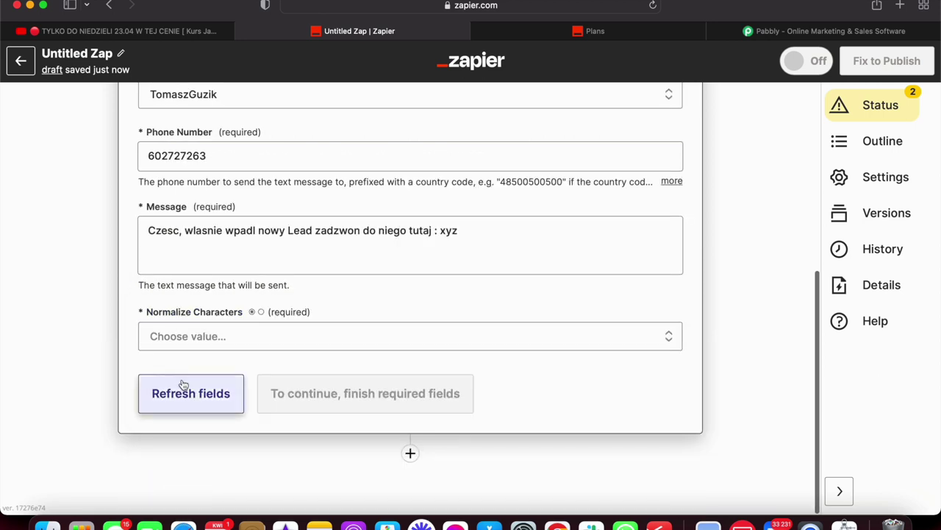
click(256, 342)
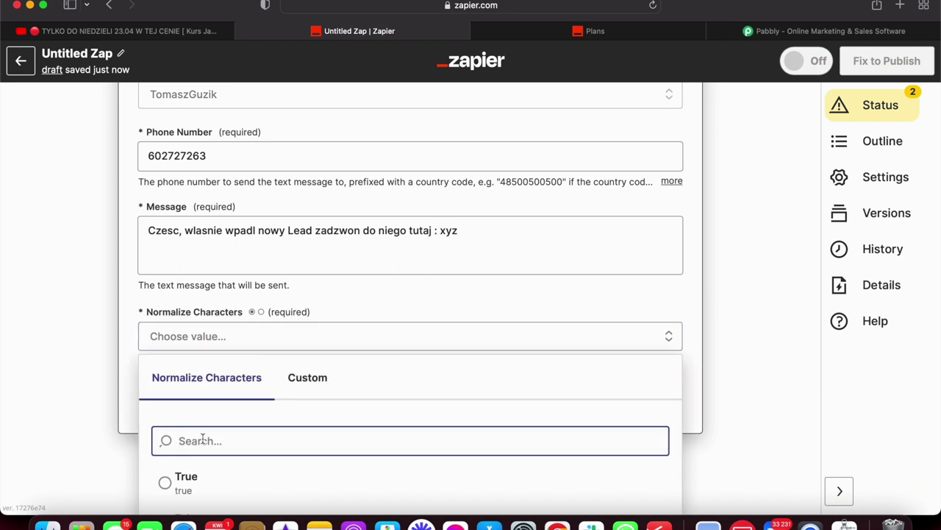
click(195, 467)
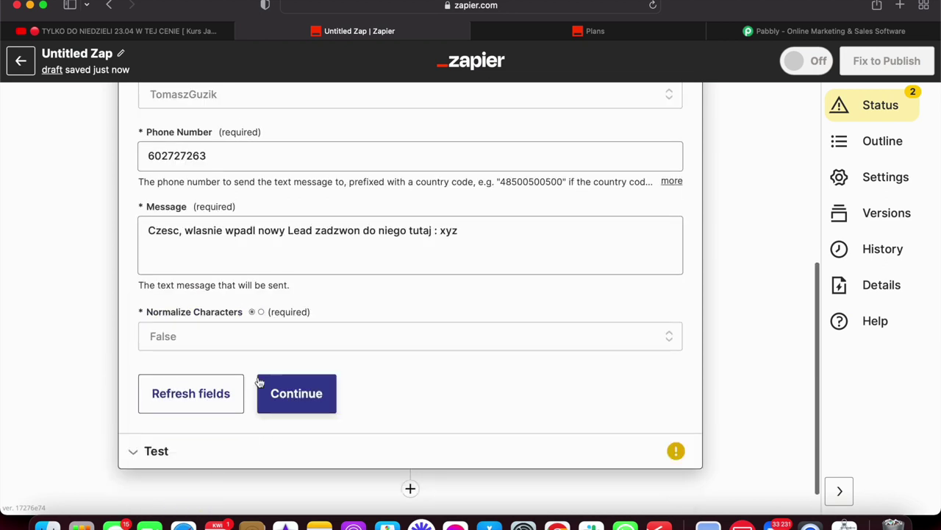
Continue to the Test section and review the SMS preview values.
click(288, 397)
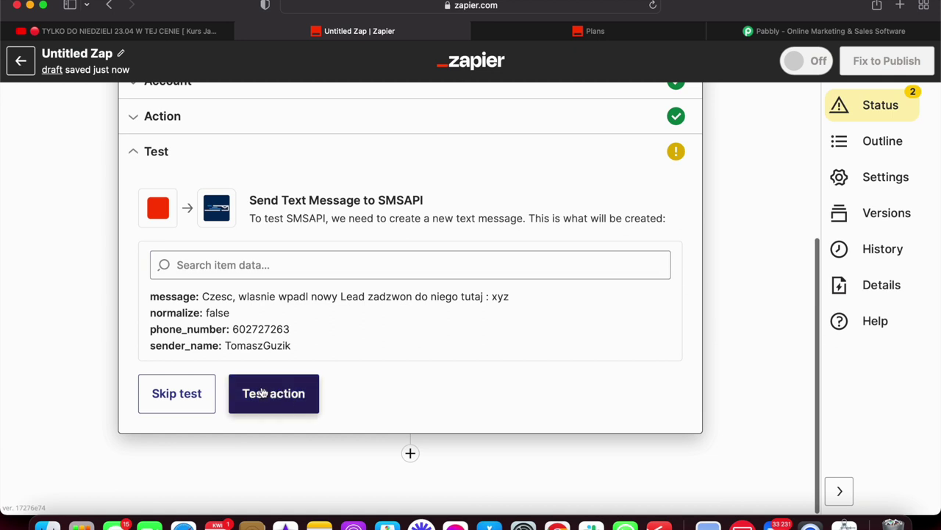
scroll(441, 470, up, 5)
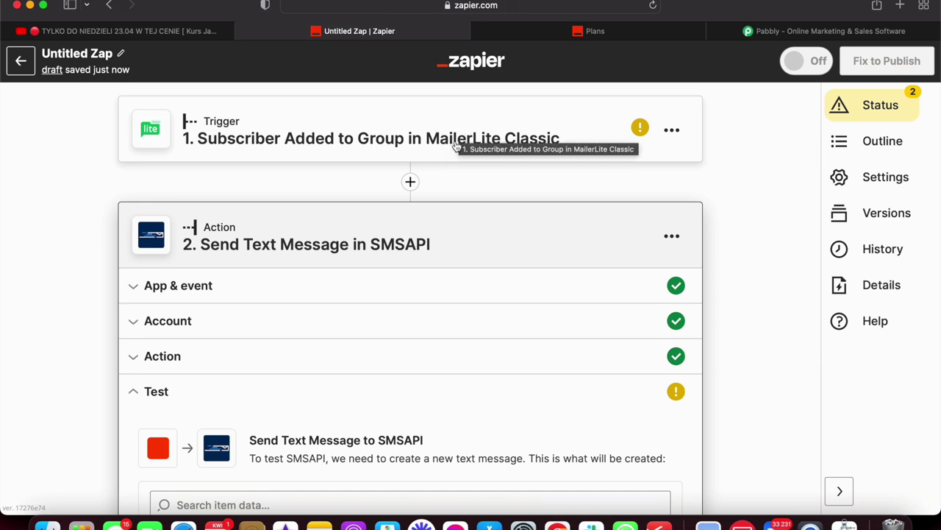
scroll(428, 203, down, 1)
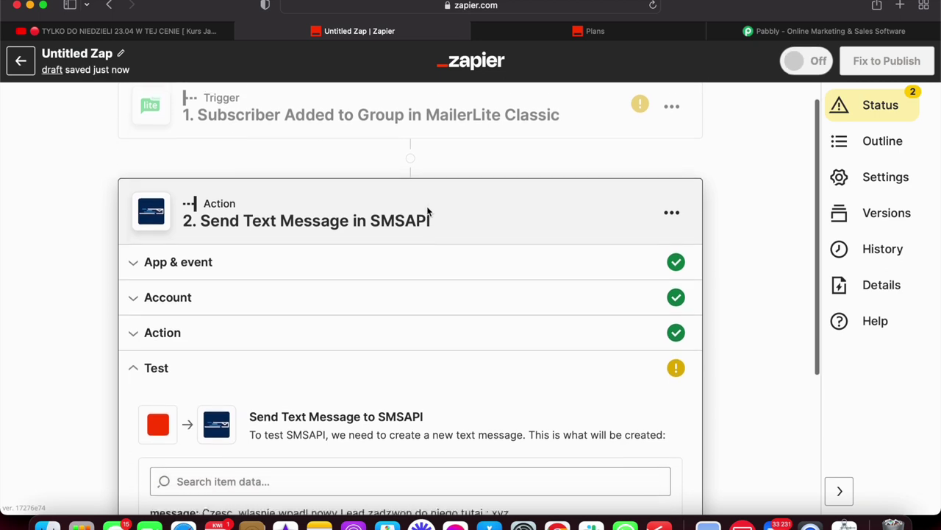
scroll(427, 211, down, 2)
scroll(428, 213, up, 2)
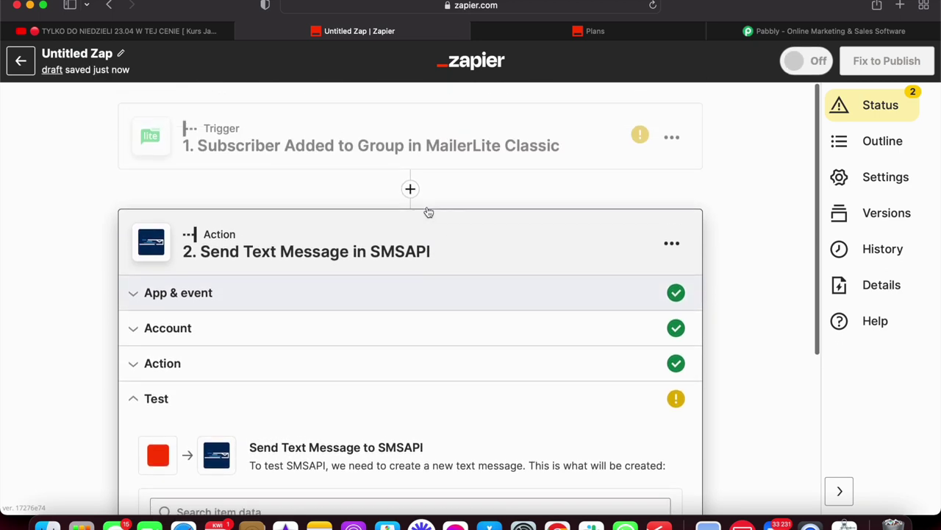
scroll(429, 213, down, 6)
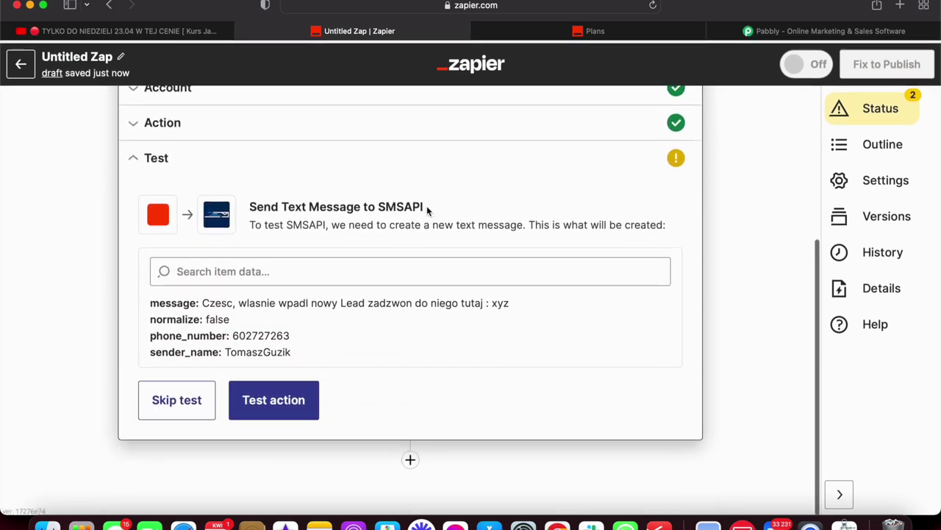
Add step 3 as Google Sheets with the Create Spreadsheet Row event.
click(409, 459)
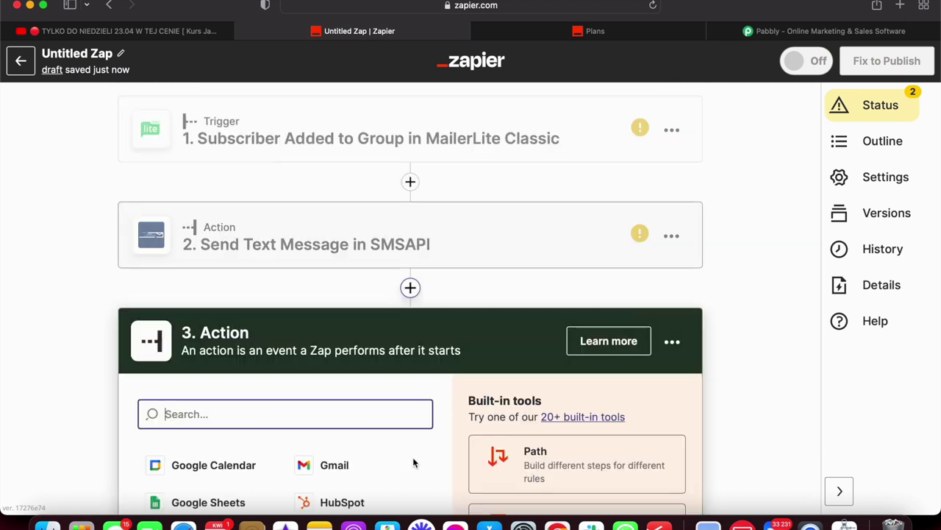
scroll(321, 403, down, 4)
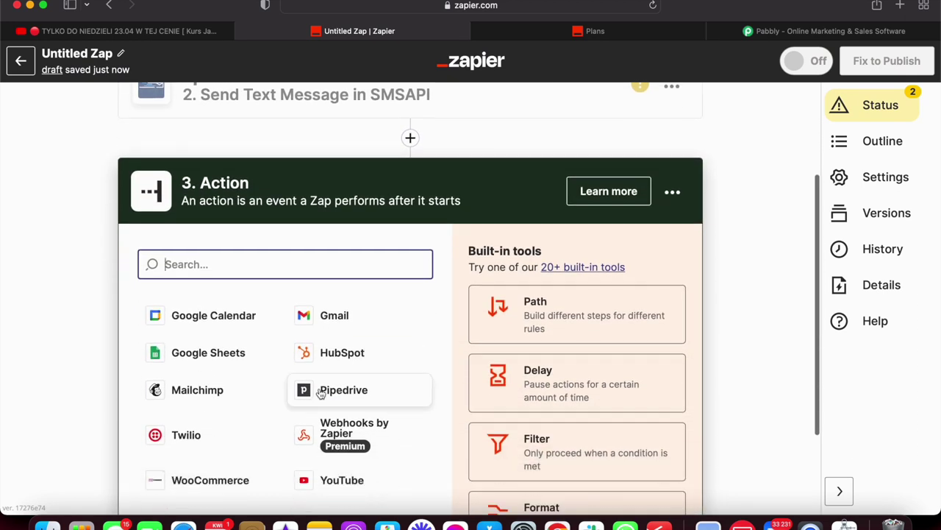
click(209, 353)
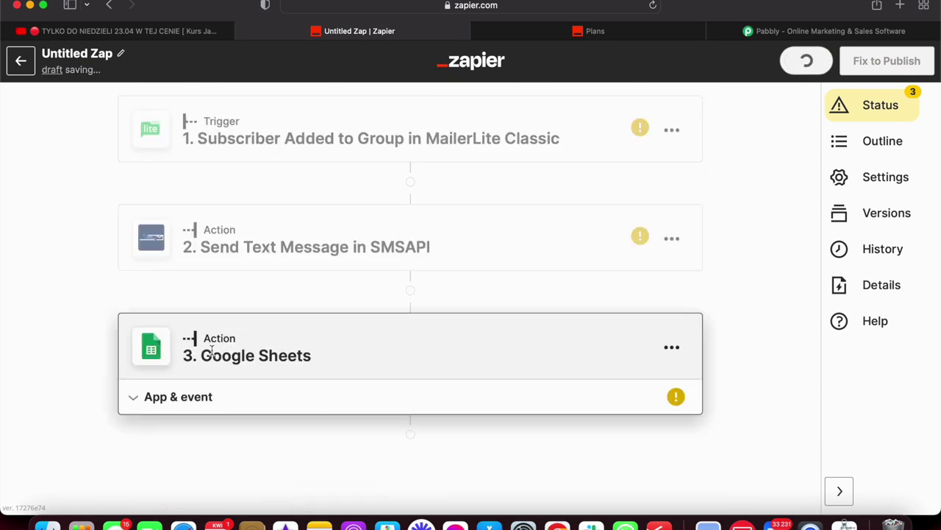
scroll(353, 321, down, 5)
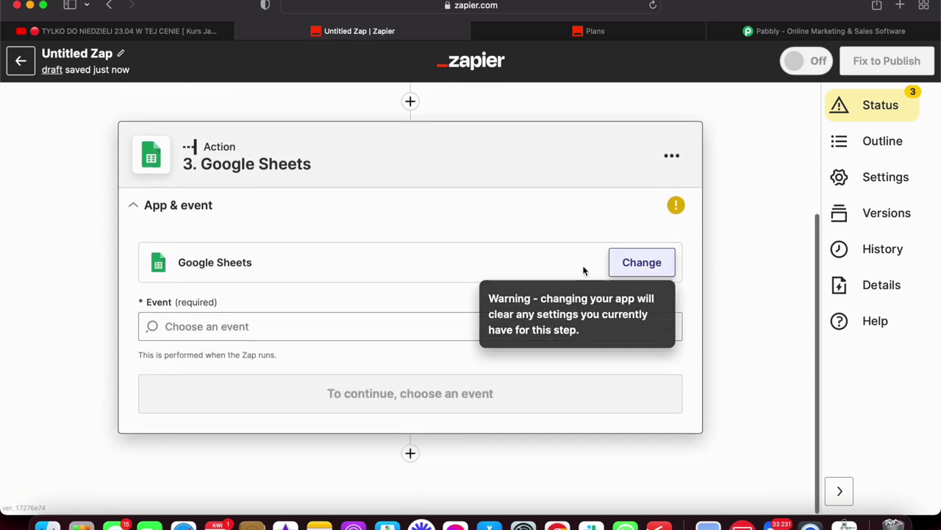
click(303, 324)
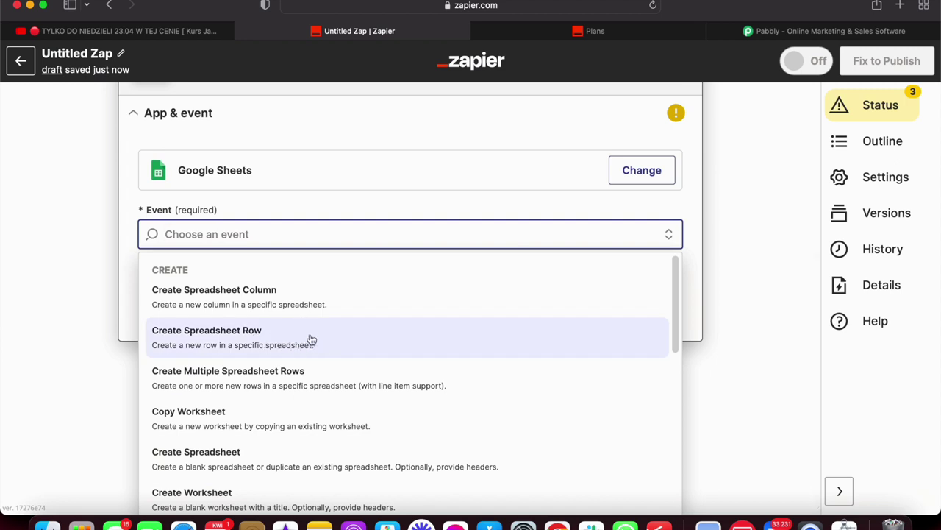
click(270, 349)
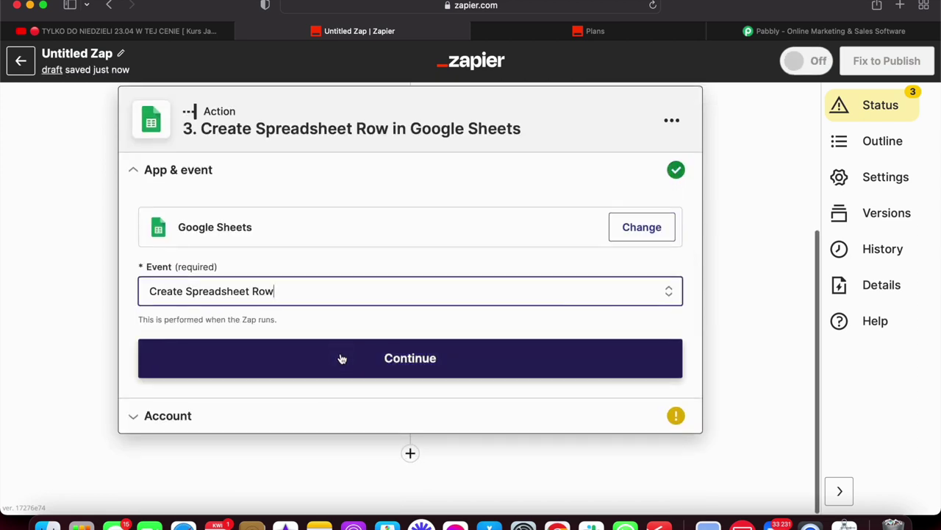
click(341, 359)
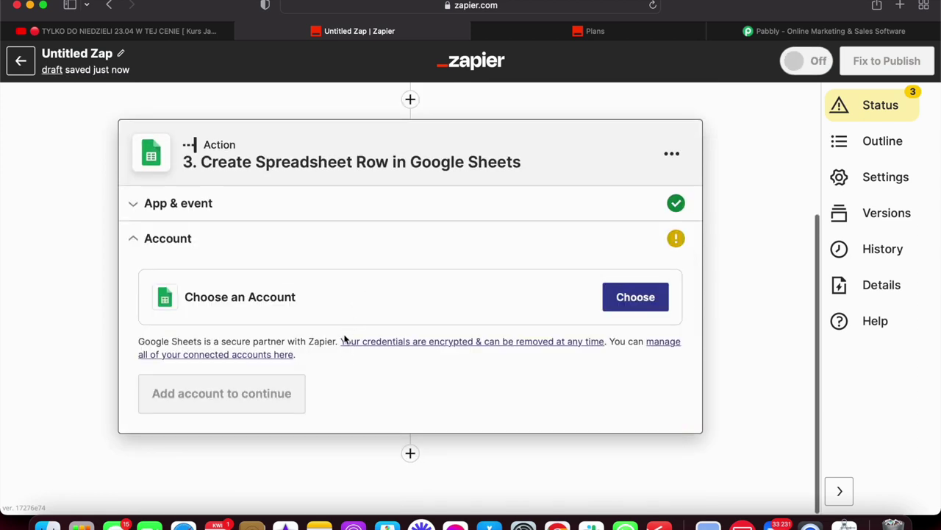
Connect the Google Sheets step to the second connected Google Sheets account.
click(637, 297)
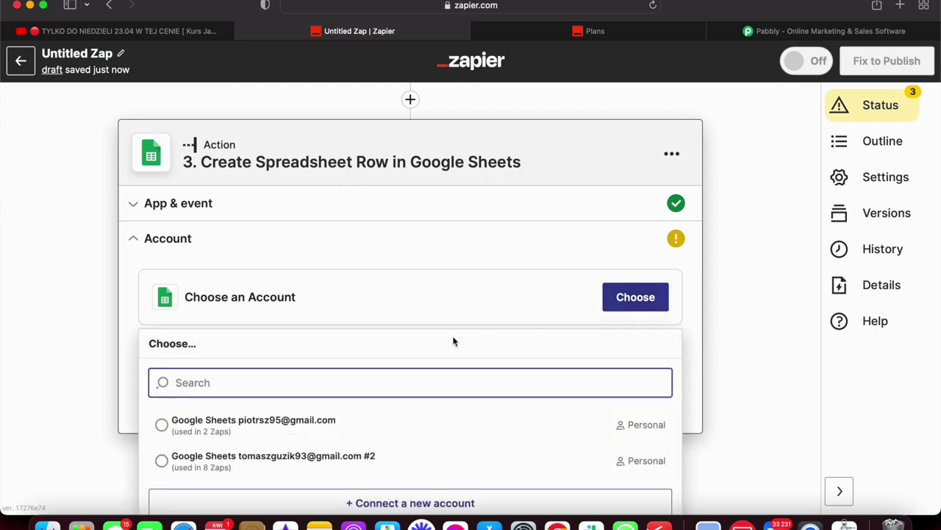
scroll(452, 340, down, 2)
click(342, 445)
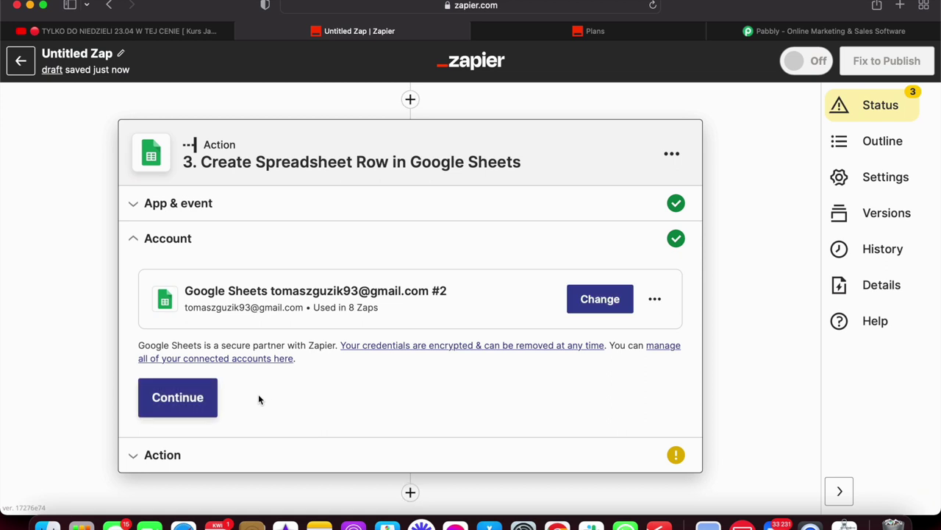
click(190, 404)
Select My Google Drive, the 'Leady z kampanii DARMOWAROZMOWA.PL' spreadsheet and its worksheet.
click(226, 317)
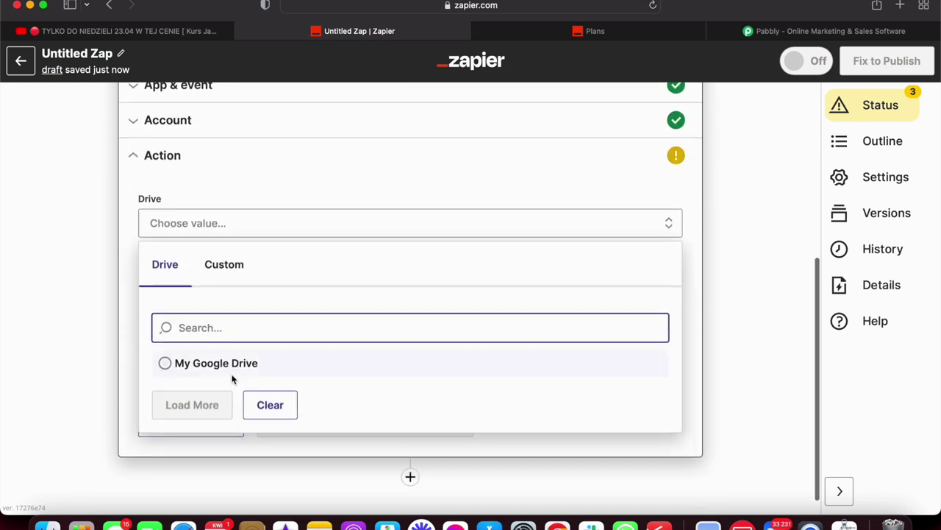
click(227, 364)
click(214, 298)
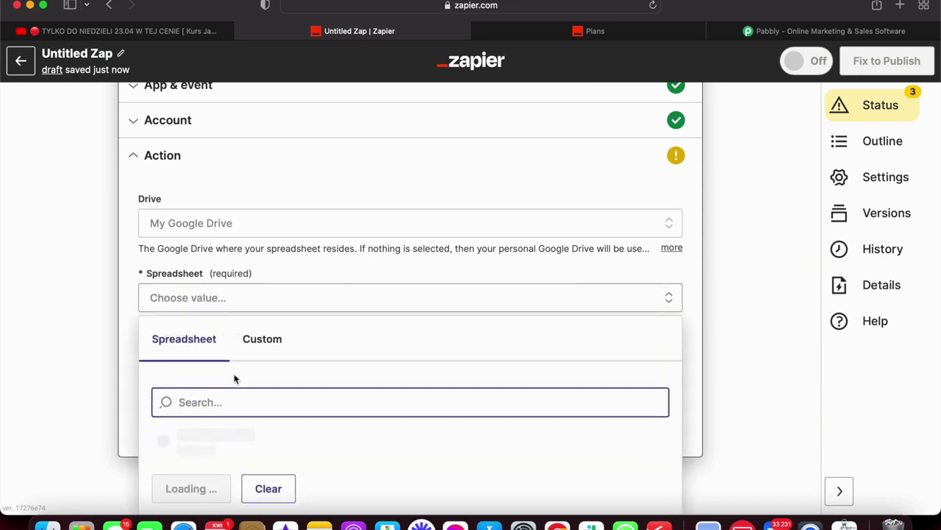
click(231, 416)
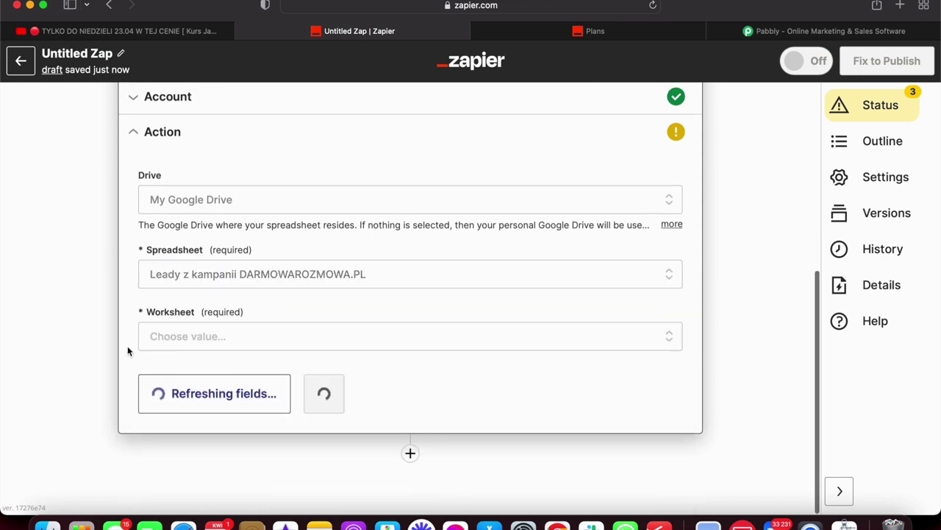
click(185, 336)
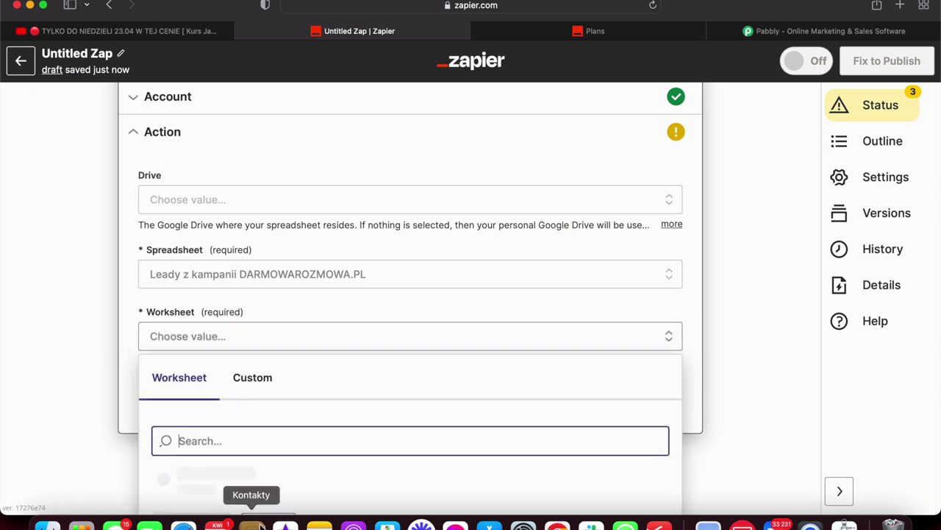
click(254, 429)
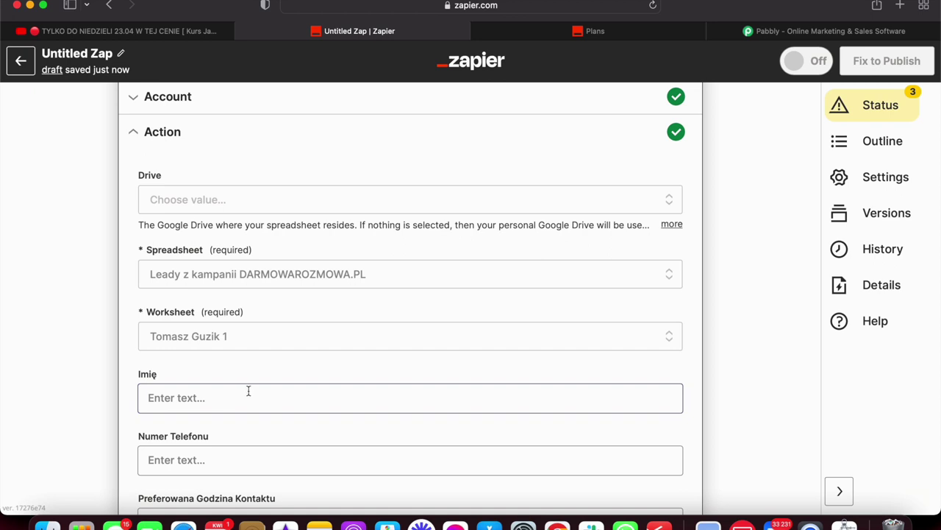
Browse the MailerLite Classic trigger data for the Imię column, leaving it unmapped.
scroll(278, 426, down, 5)
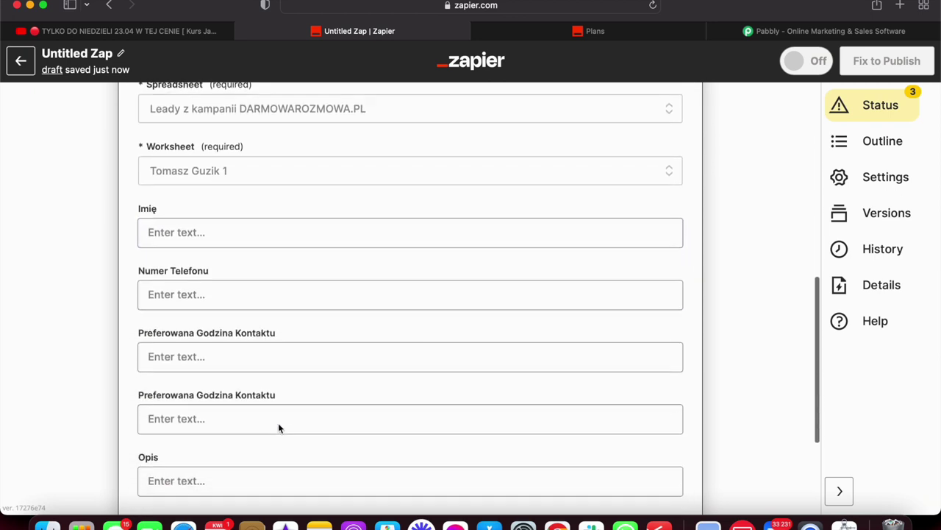
click(280, 408)
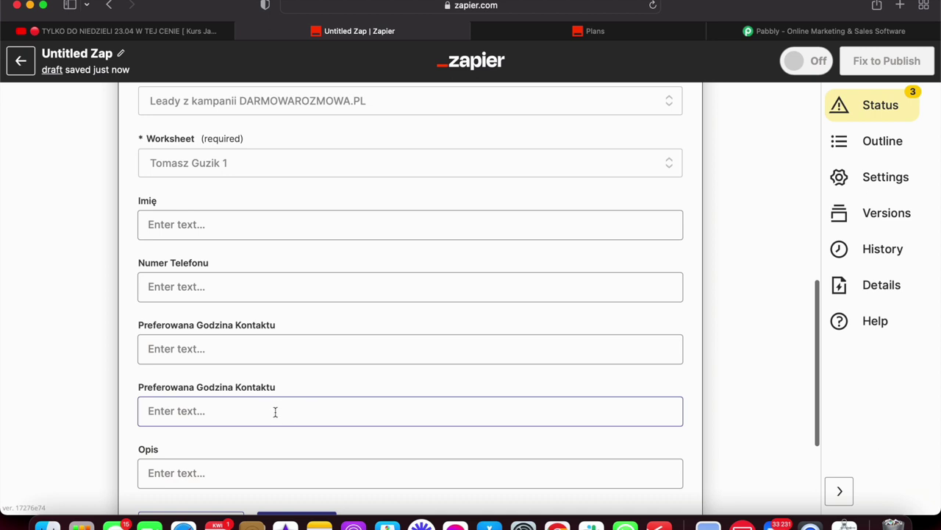
scroll(275, 412, down, 2)
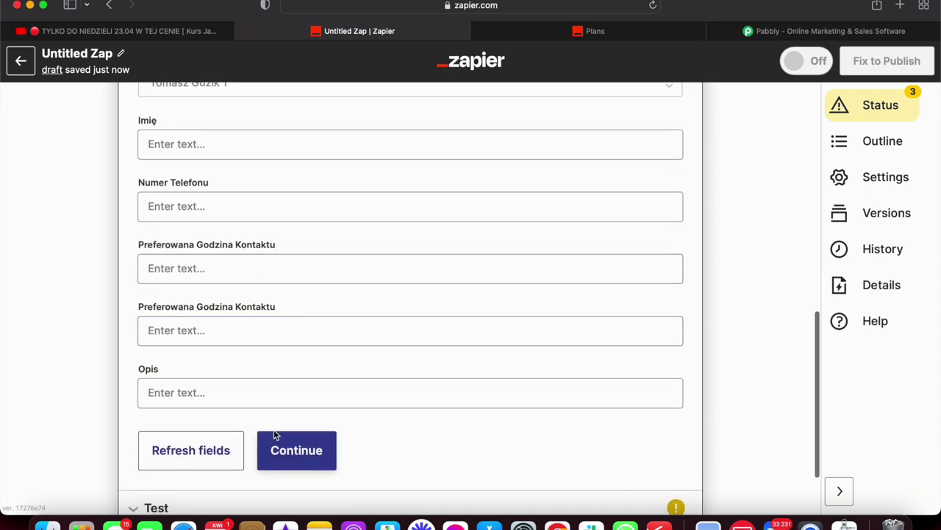
scroll(273, 435, down, 3)
scroll(193, 298, up, 1)
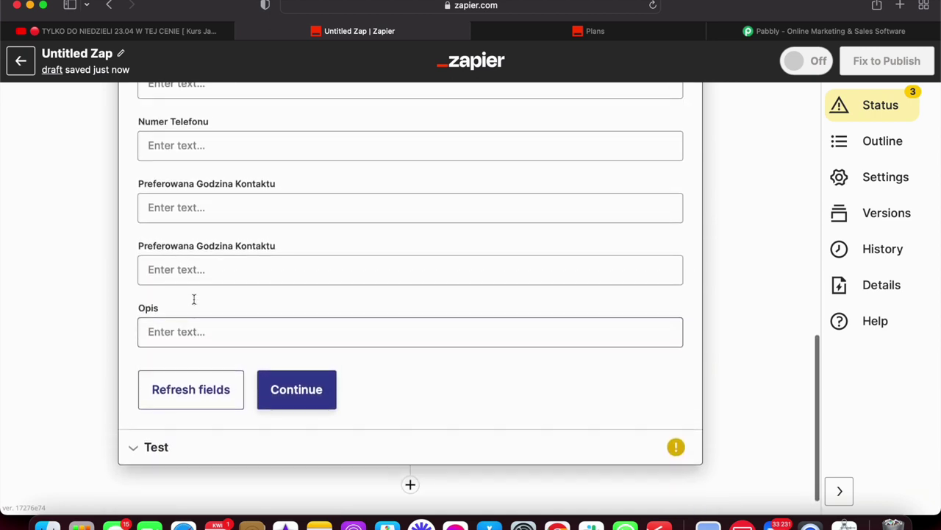
scroll(193, 298, up, 5)
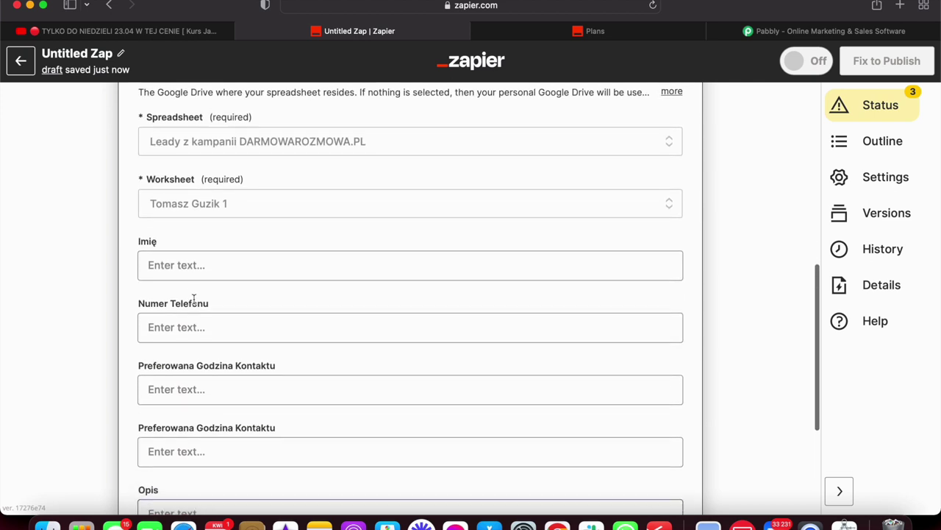
click(216, 272)
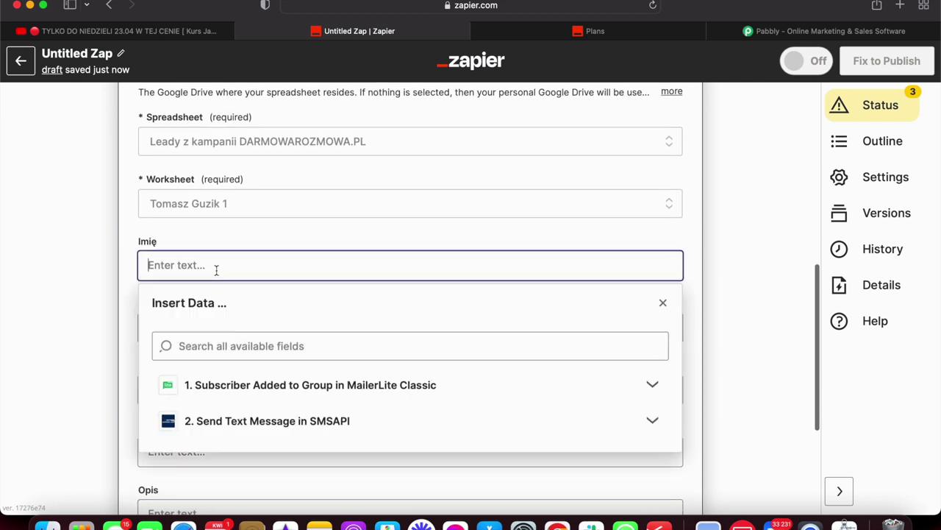
click(227, 393)
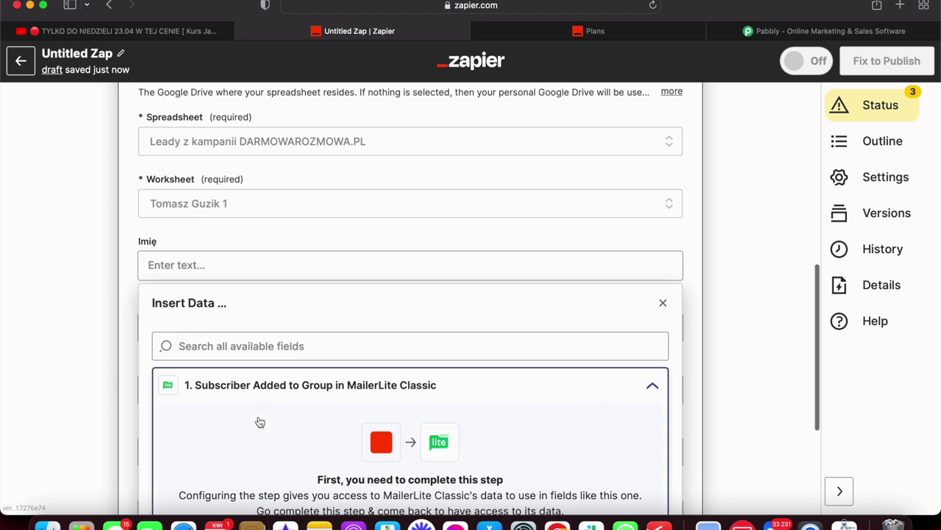
scroll(259, 421, down, 5)
scroll(260, 422, up, 2)
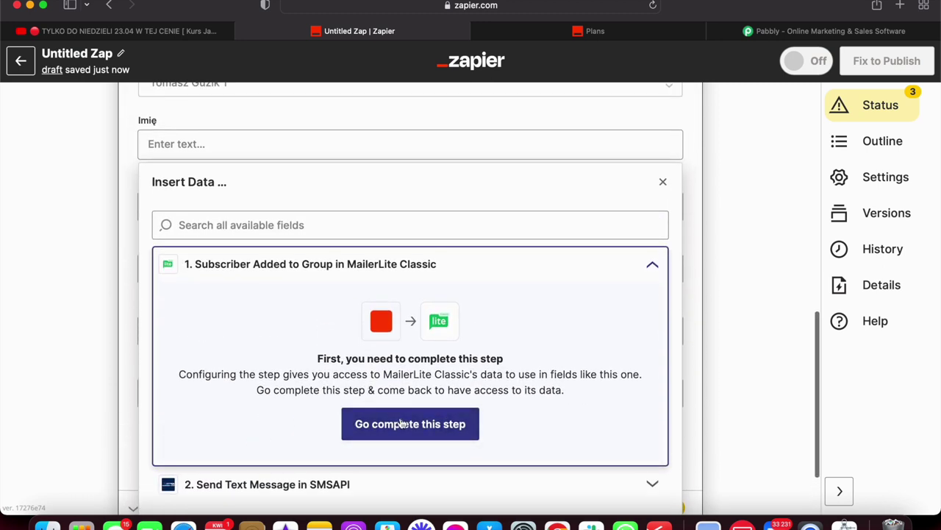
click(400, 423)
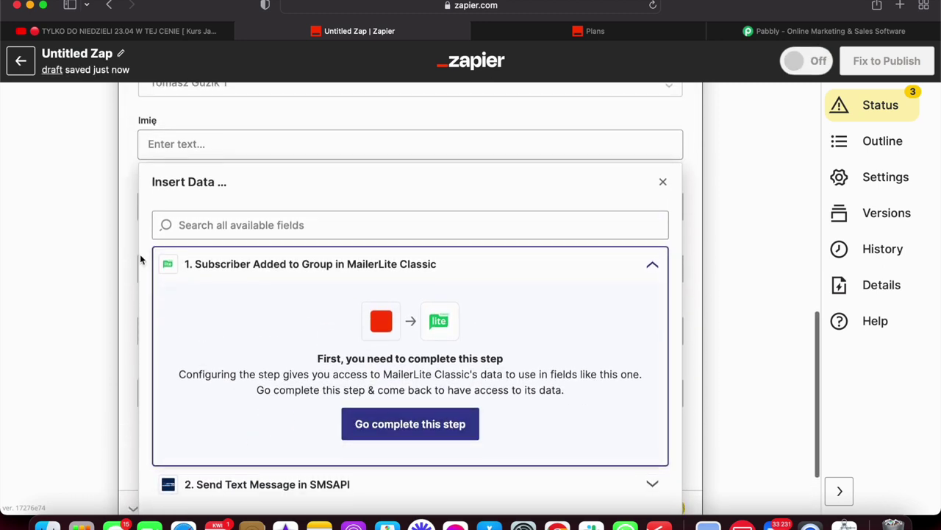
click(138, 259)
Check insertable data for Preferowana Godzina Kontaktu and Imię, leaving both column fields empty.
click(222, 259)
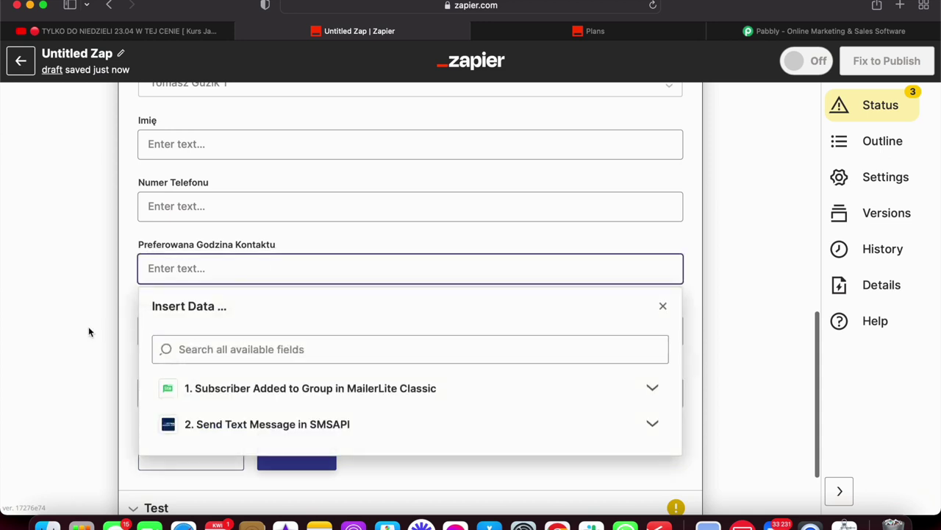
click(129, 314)
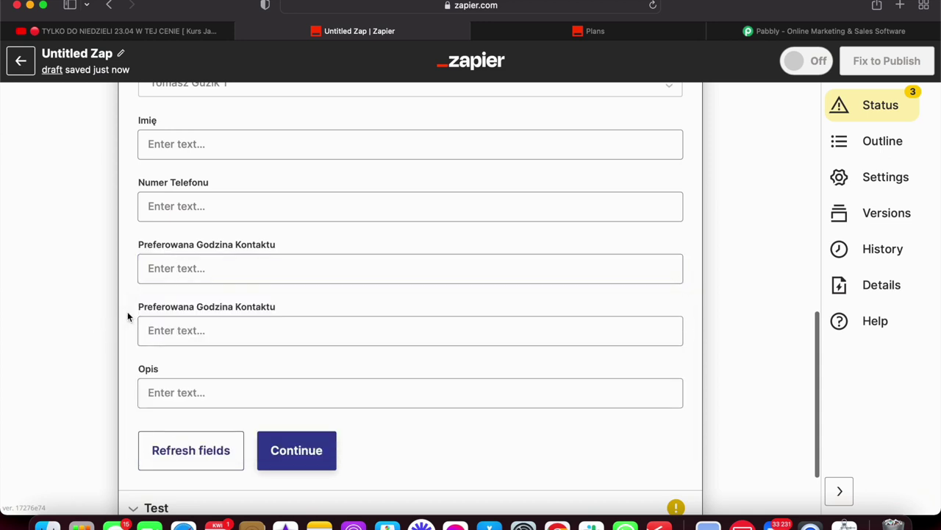
scroll(127, 316, up, 2)
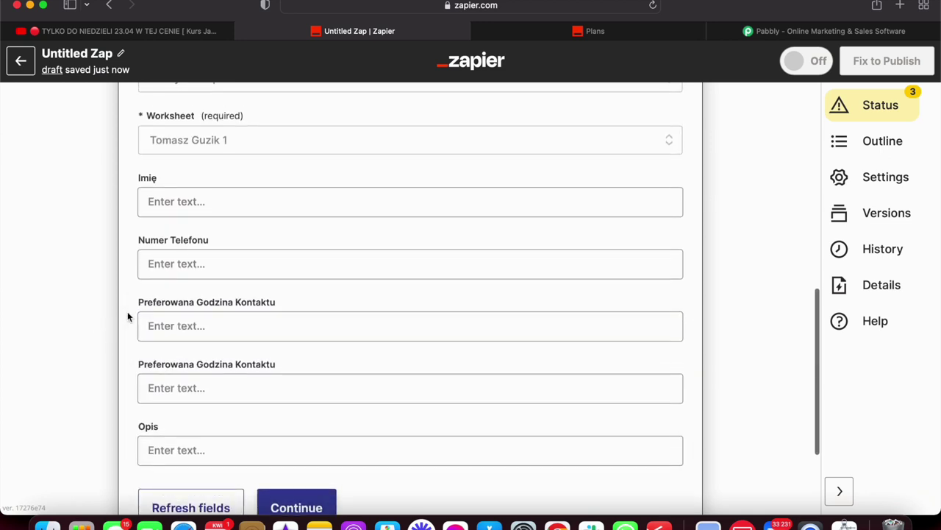
scroll(127, 316, up, 10)
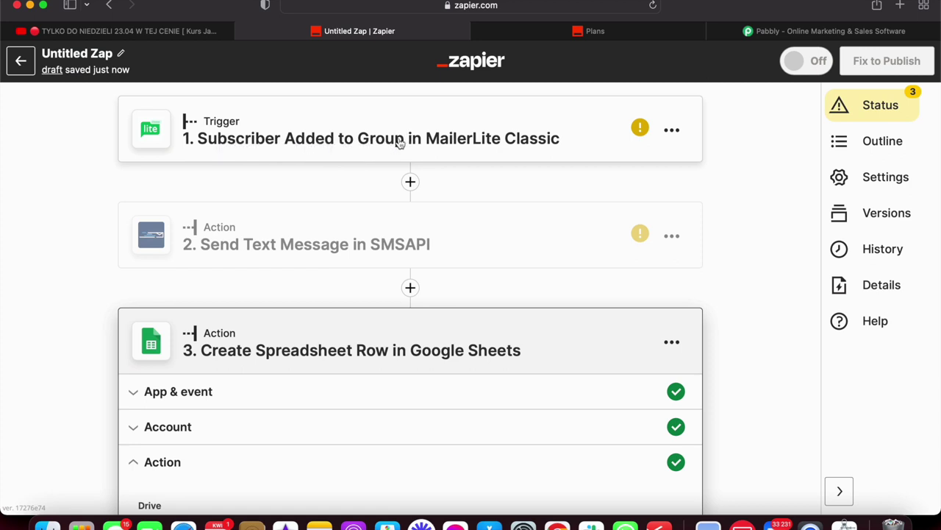
scroll(398, 140, down, 1)
scroll(399, 140, up, 1)
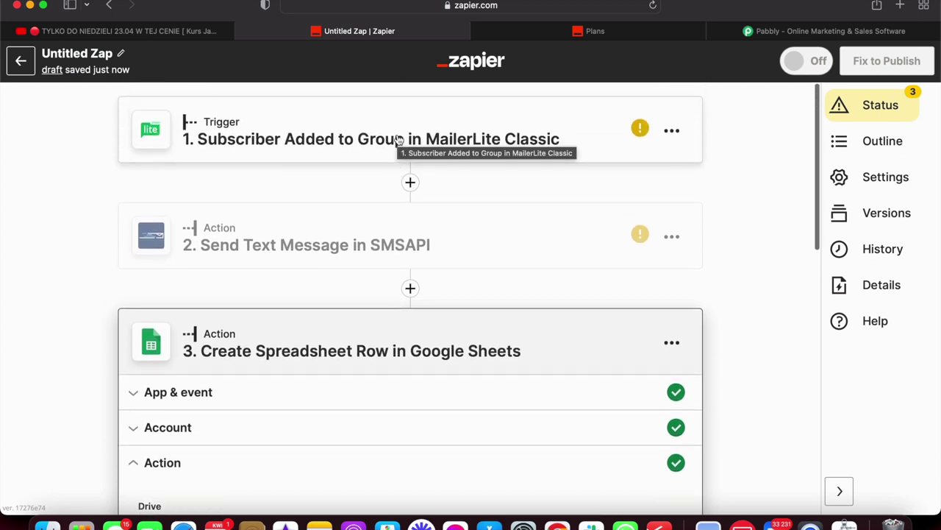
scroll(396, 139, down, 10)
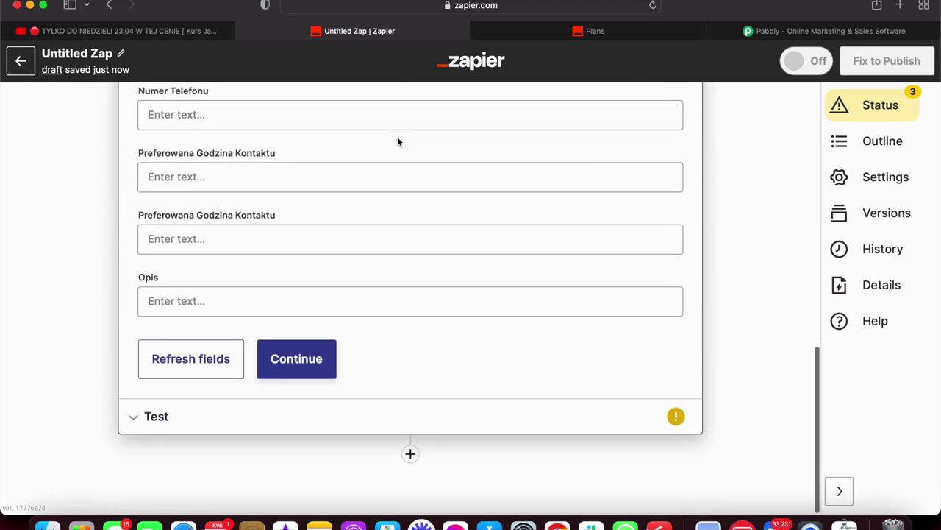
scroll(397, 141, up, 4)
click(246, 221)
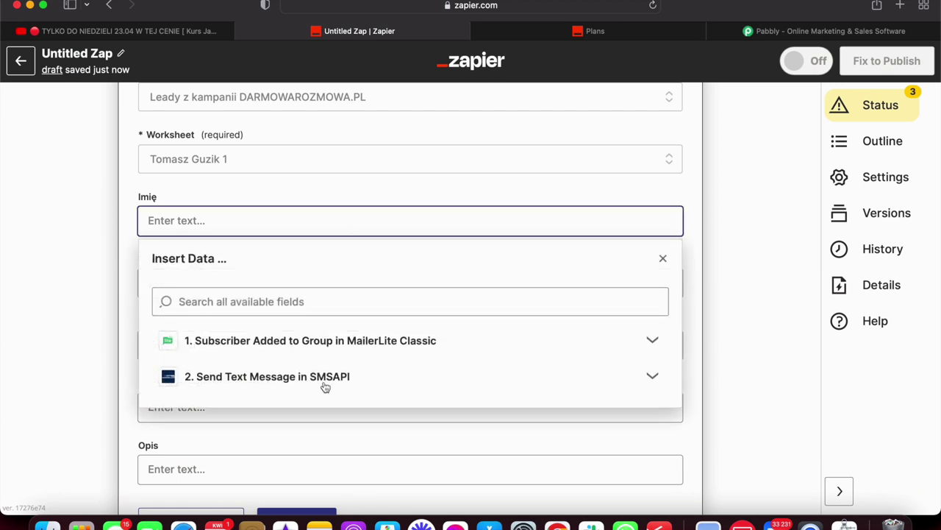
click(305, 350)
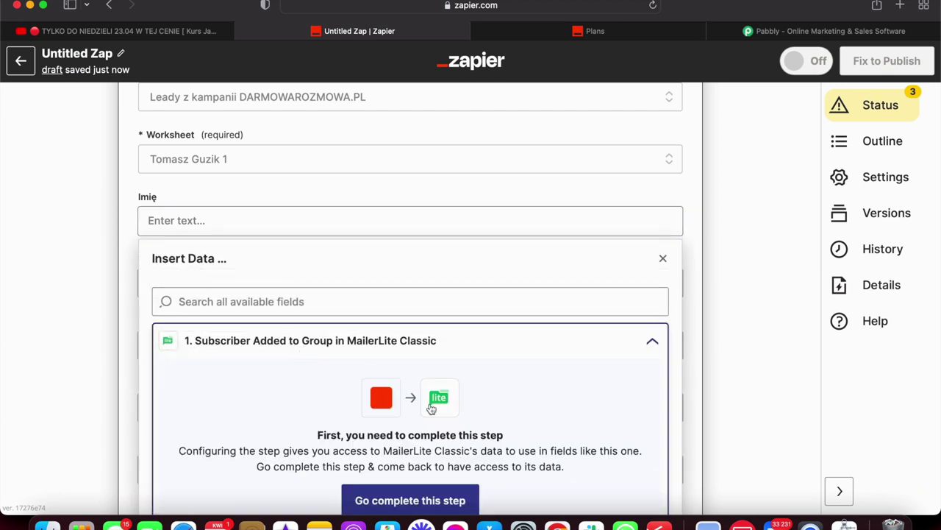
scroll(330, 343, down, 3)
click(71, 269)
scroll(181, 257, up, 4)
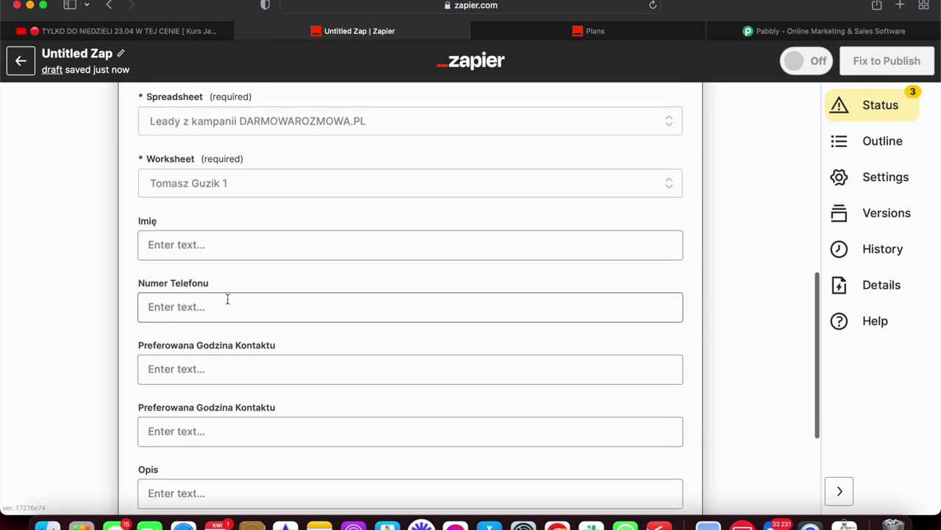
scroll(243, 294, down, 3)
scroll(245, 284, down, 3)
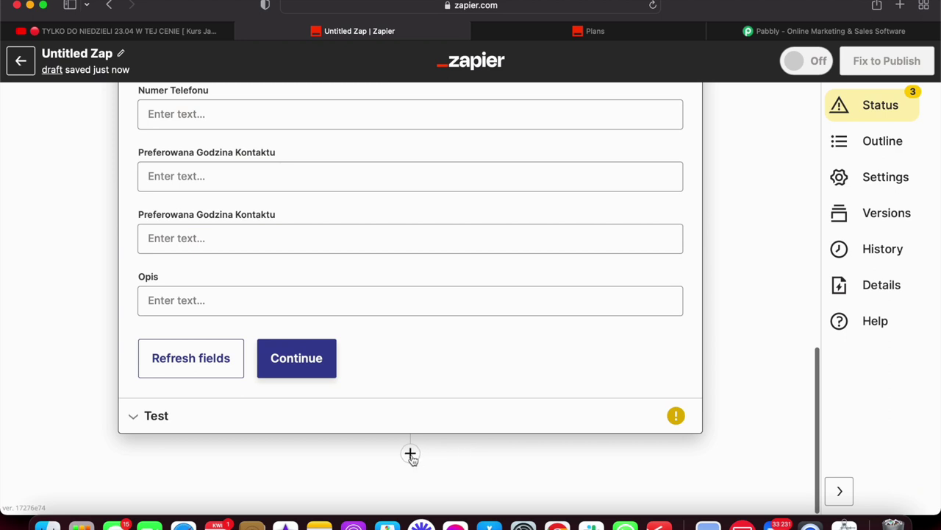
Add a HubSpot action step with the Create Deal event and confirm it.
click(410, 453)
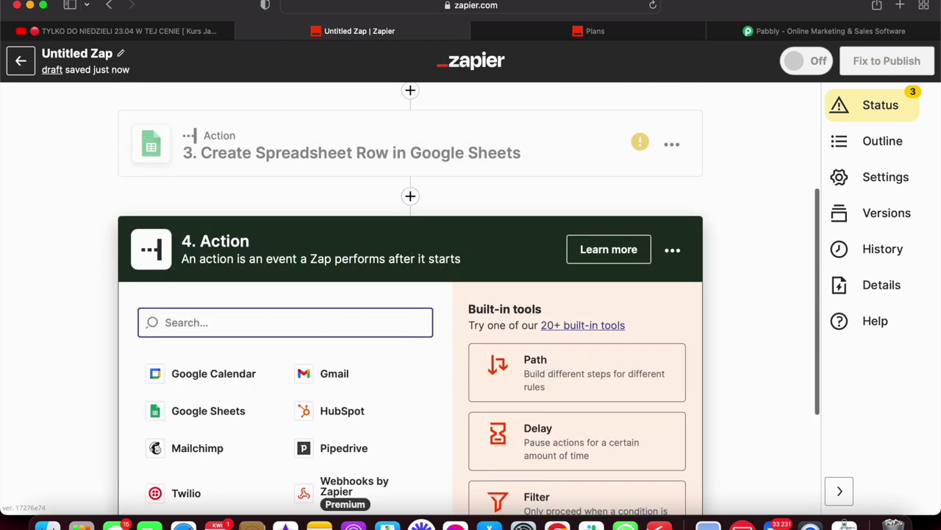
text(hub)
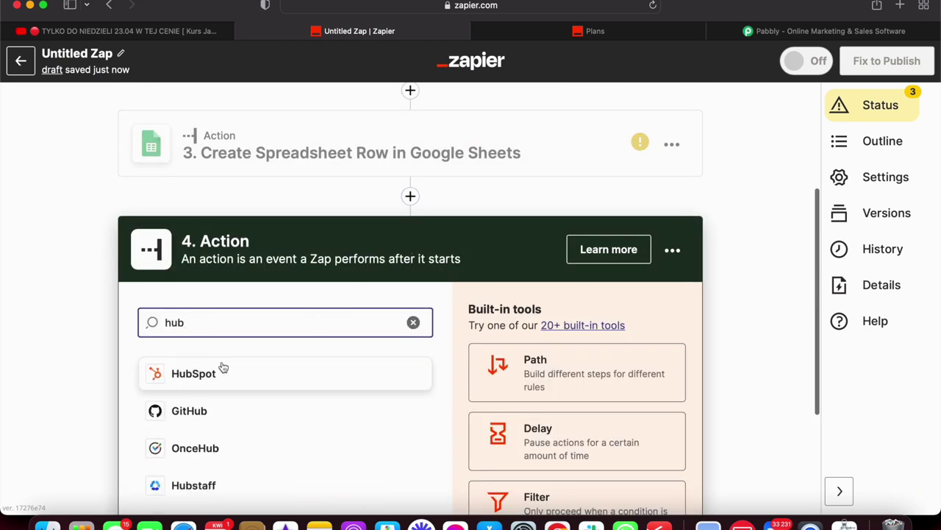
click(225, 373)
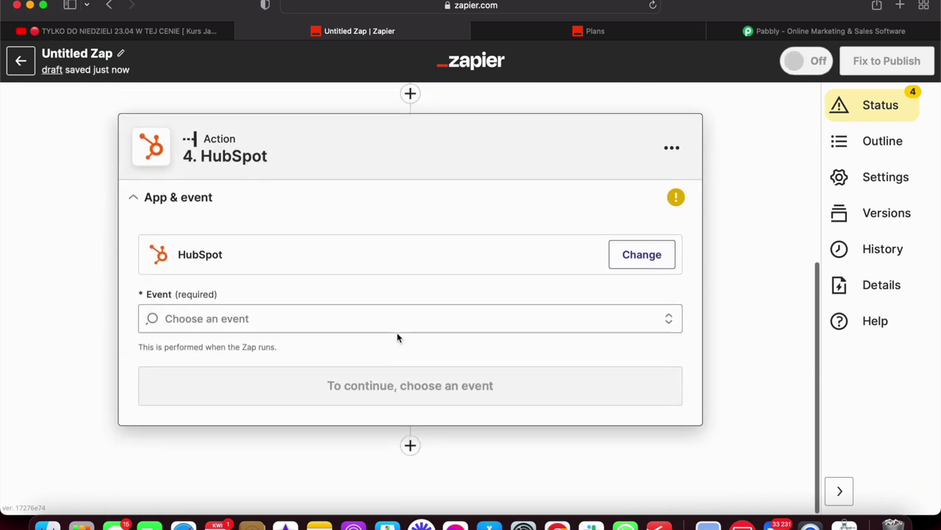
click(378, 330)
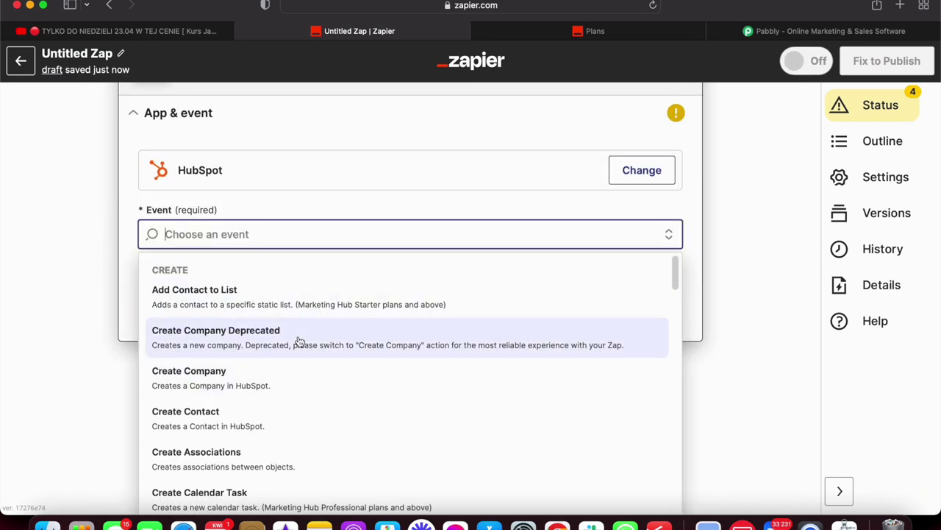
scroll(299, 339, down, 5)
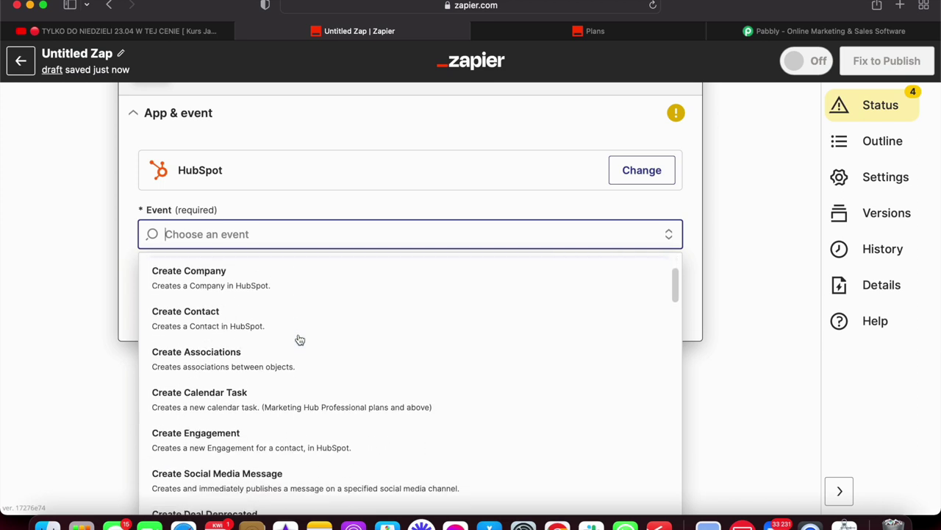
scroll(300, 339, down, 6)
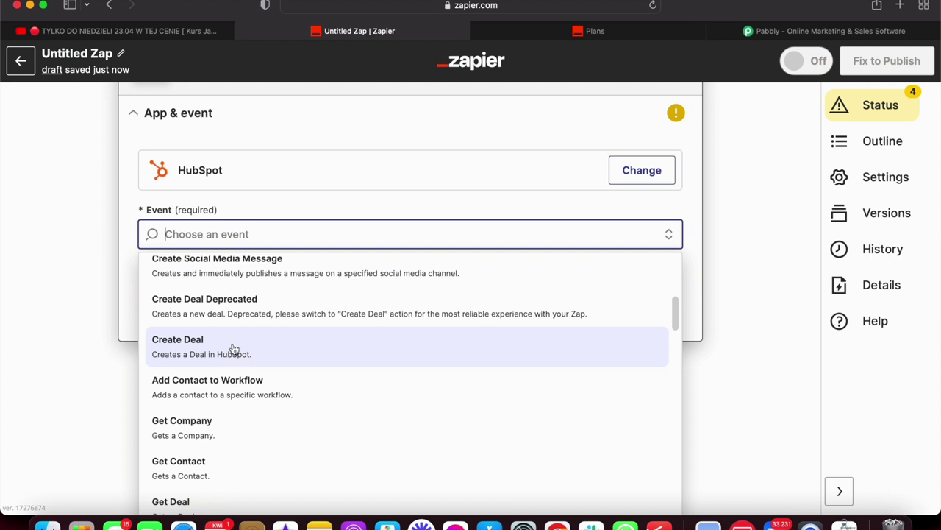
click(232, 348)
click(309, 365)
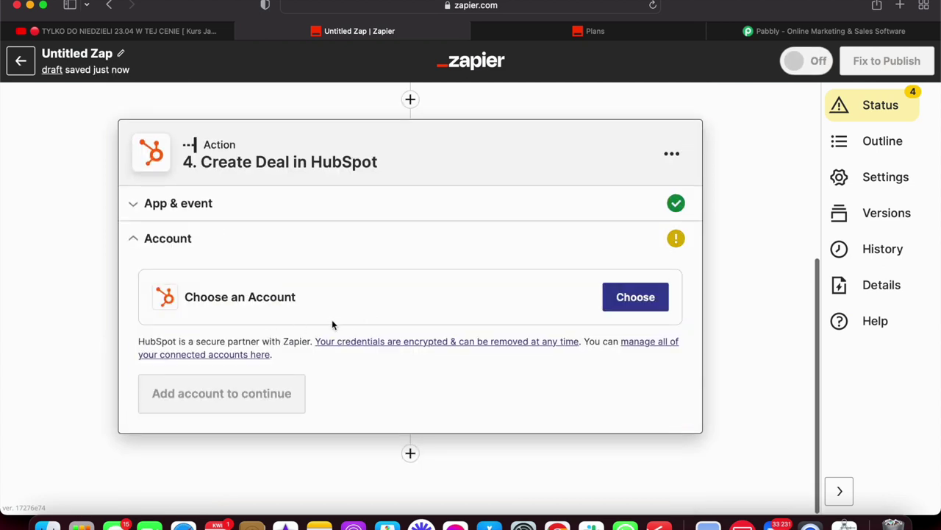
Link the Create Deal step to the first connected HubSpot account.
click(611, 308)
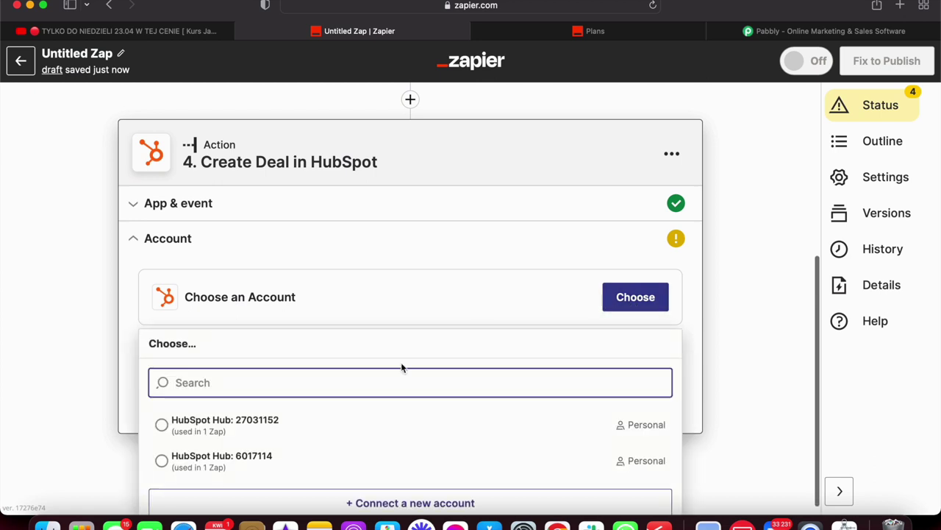
click(243, 426)
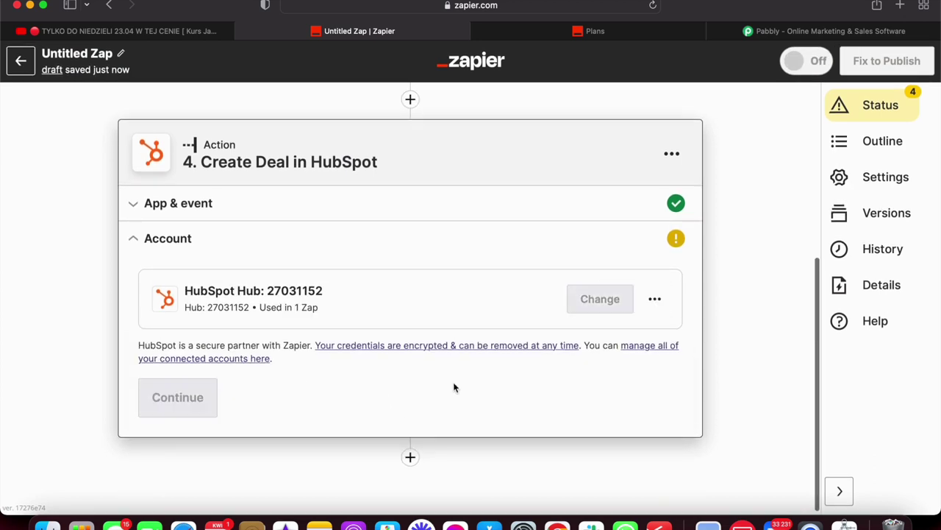
click(200, 398)
scroll(424, 361, down, 10)
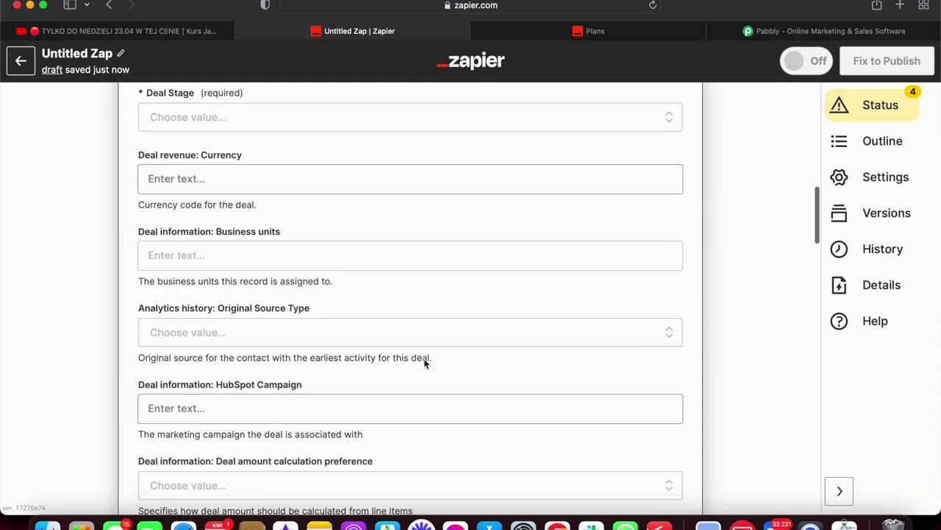
scroll(424, 364, up, 3)
Scroll through the HubSpot Create Deal fields to review them.
scroll(424, 364, up, 3)
scroll(424, 364, down, 5)
scroll(424, 364, down, 6)
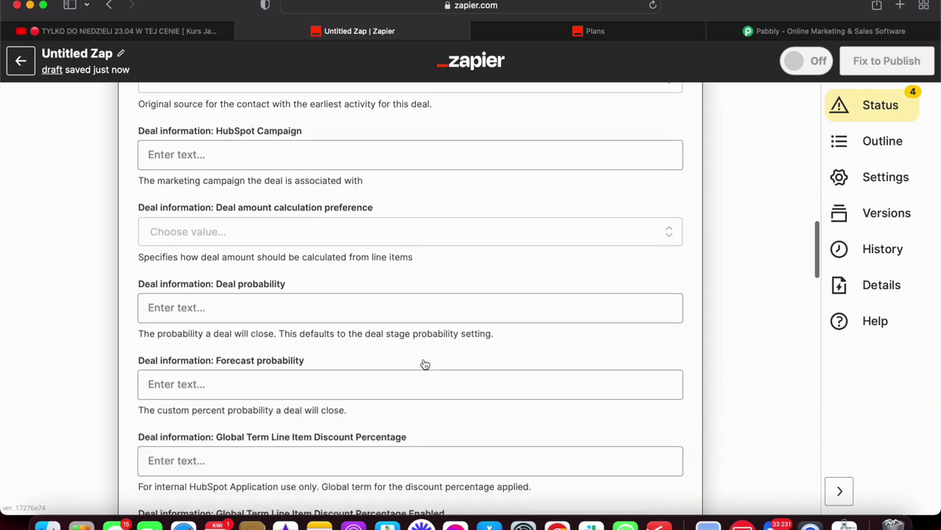
scroll(424, 365, down, 5)
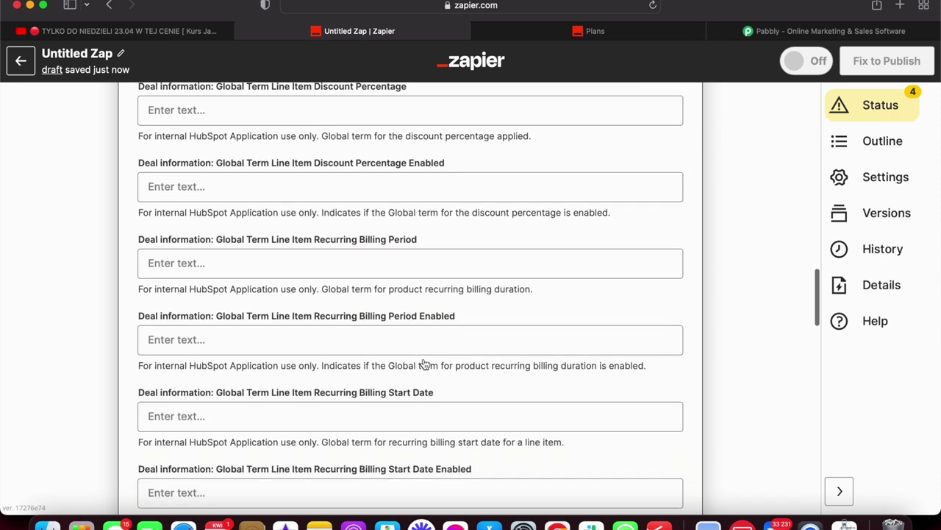
scroll(424, 370, down, 6)
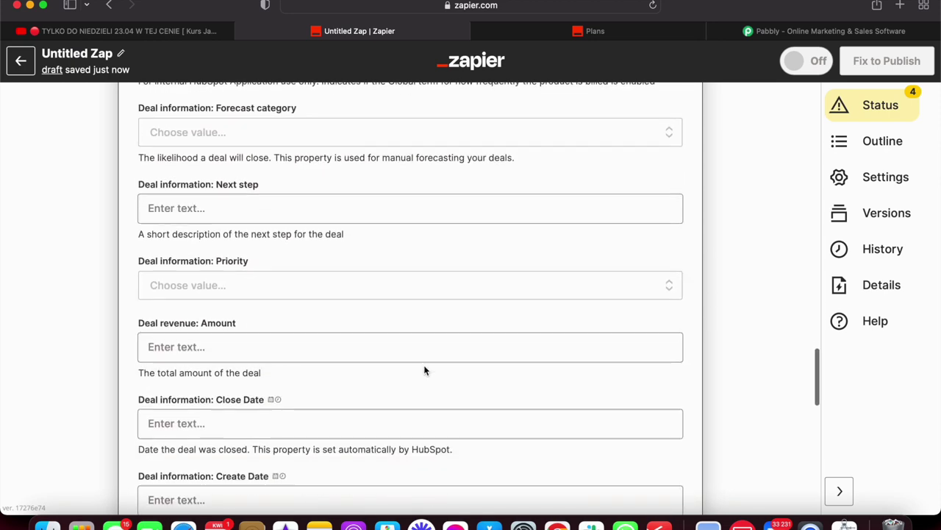
scroll(424, 370, down, 8)
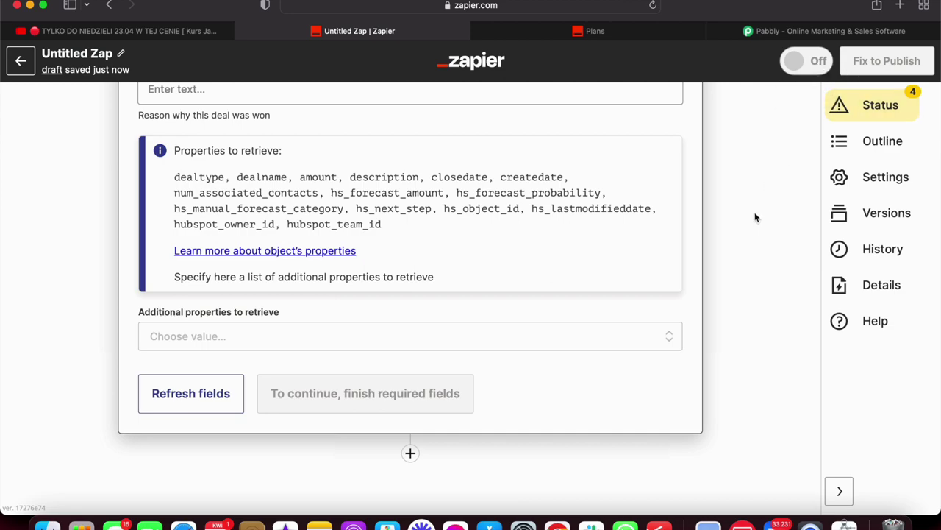
scroll(661, 264, up, 15)
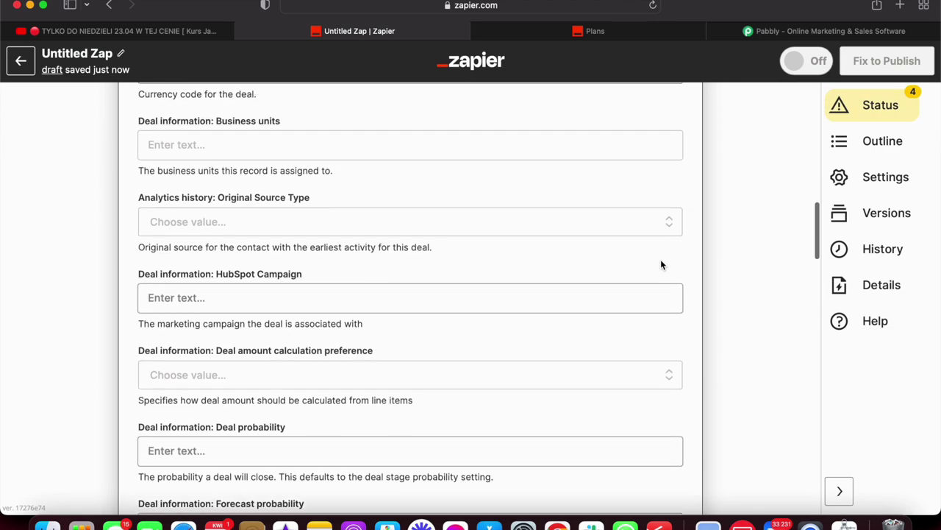
scroll(661, 263, up, 15)
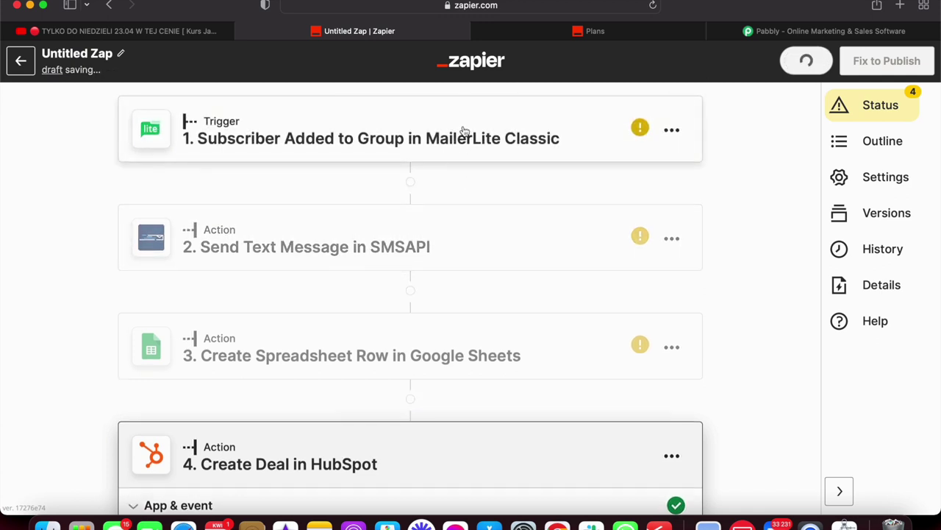
scroll(514, 267, down, 2)
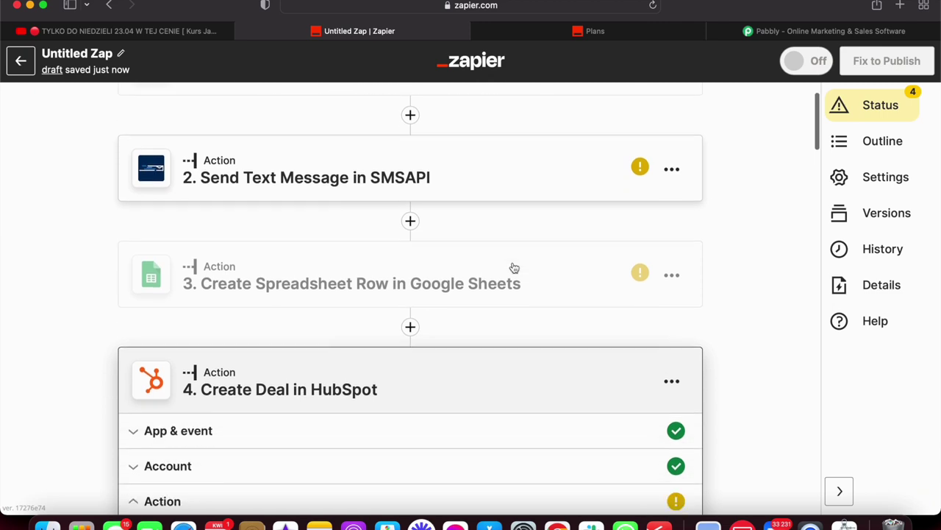
scroll(547, 329, down, 2)
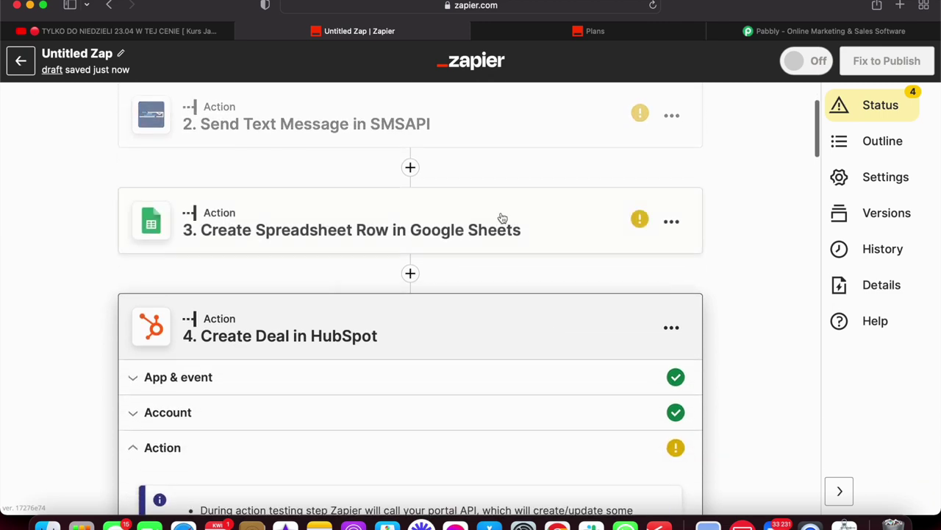
scroll(491, 333, down, 15)
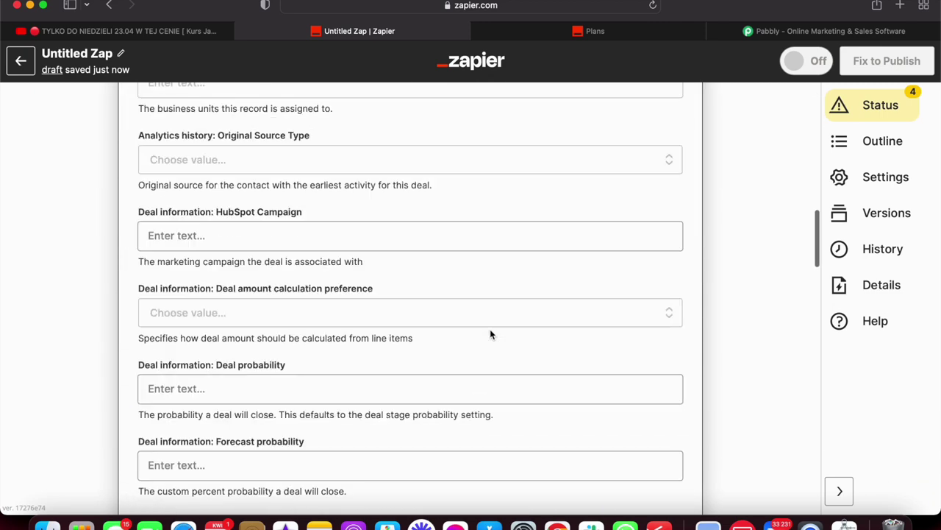
scroll(490, 334, down, 10)
scroll(491, 335, up, 20)
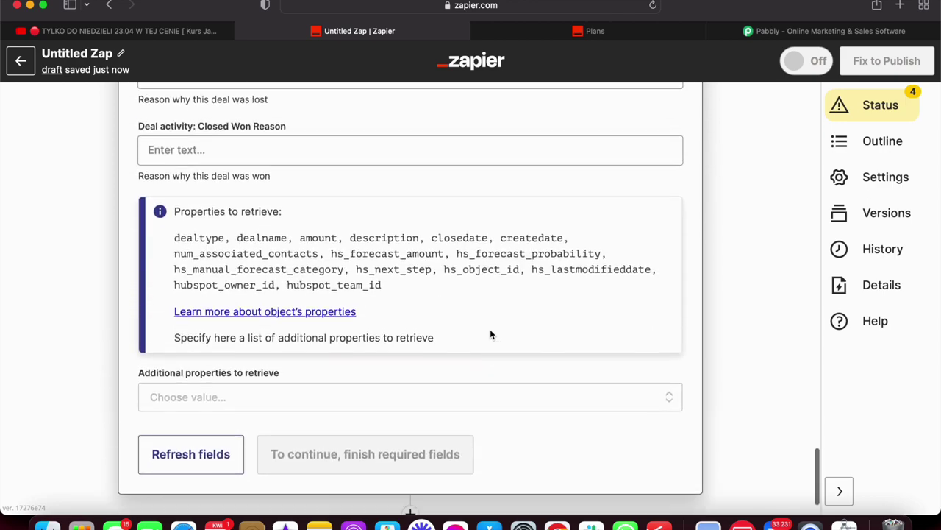
scroll(490, 334, up, 5)
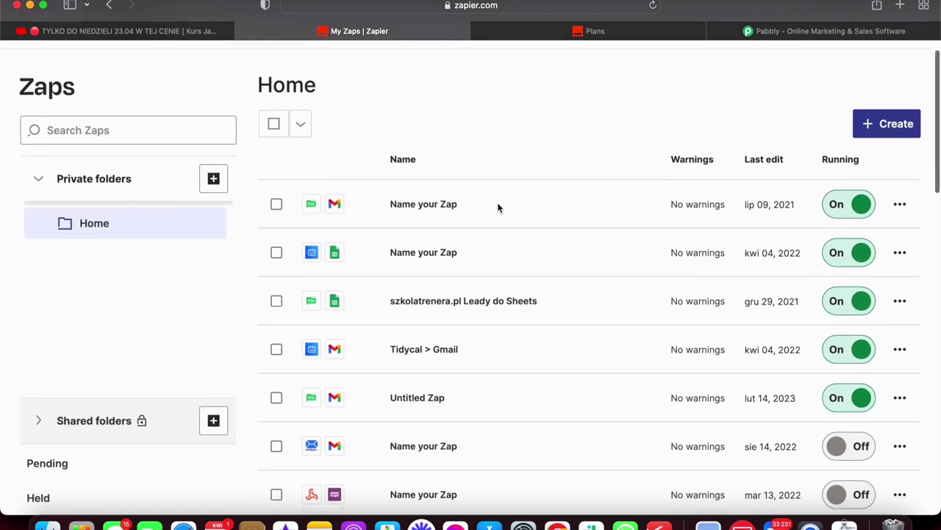
Review the Zaps list, selecting and clearing the sie 14 Zap's name text.
scroll(498, 206, down, 2)
scroll(606, 427, down, 2)
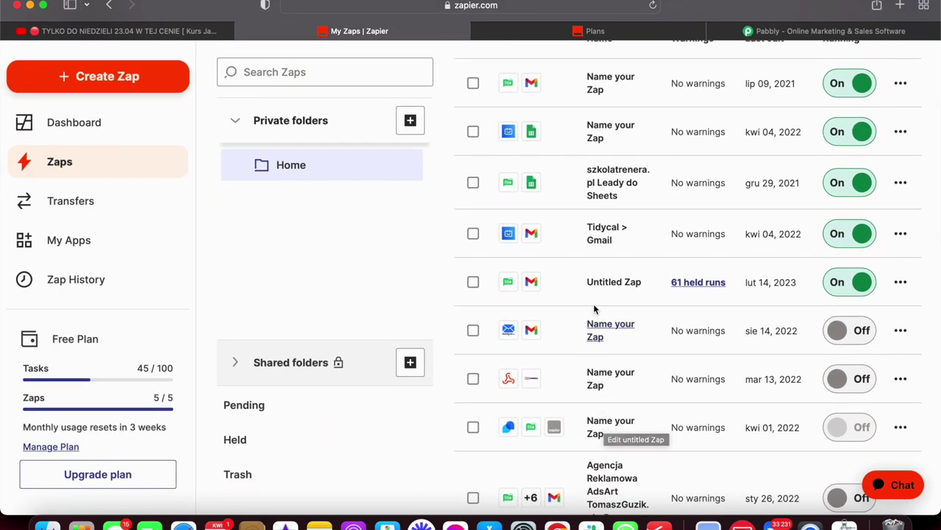
scroll(515, 364, down, 3)
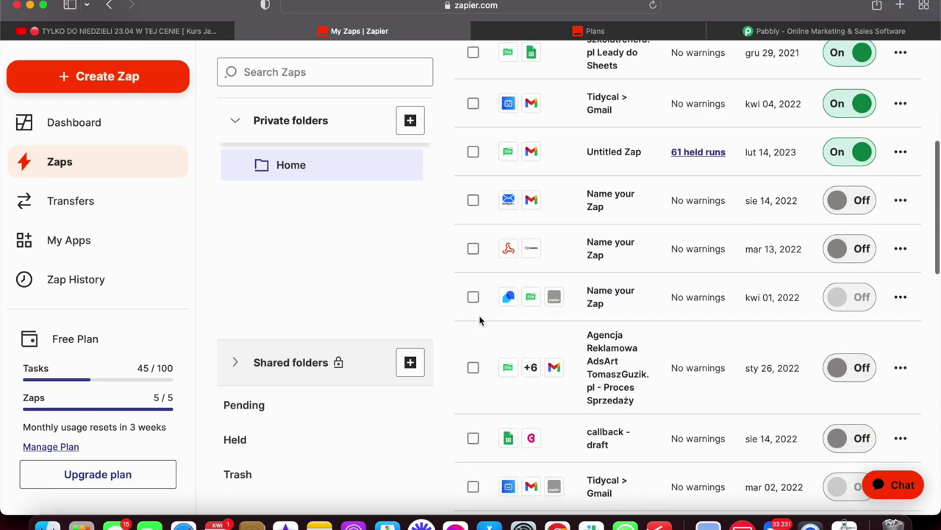
scroll(623, 396, down, 3)
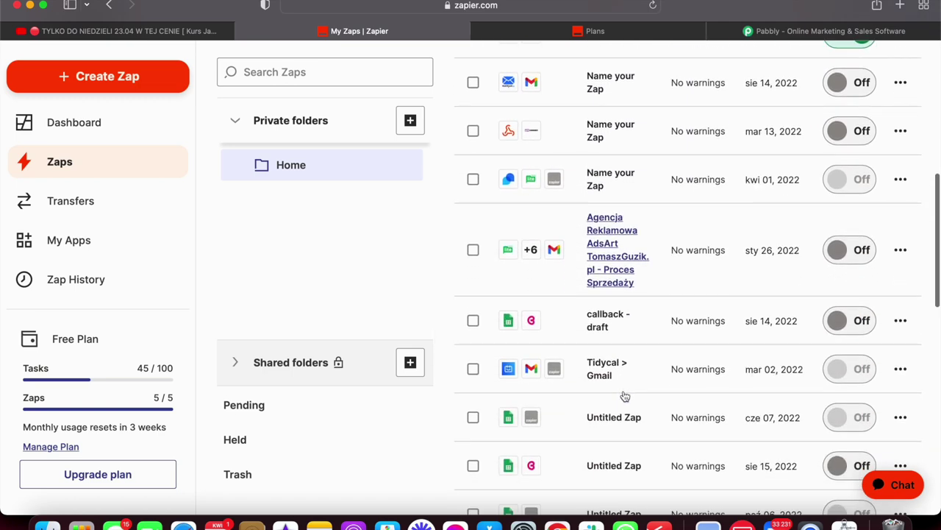
scroll(624, 395, up, 5)
scroll(624, 396, up, 3)
triple_click(623, 396)
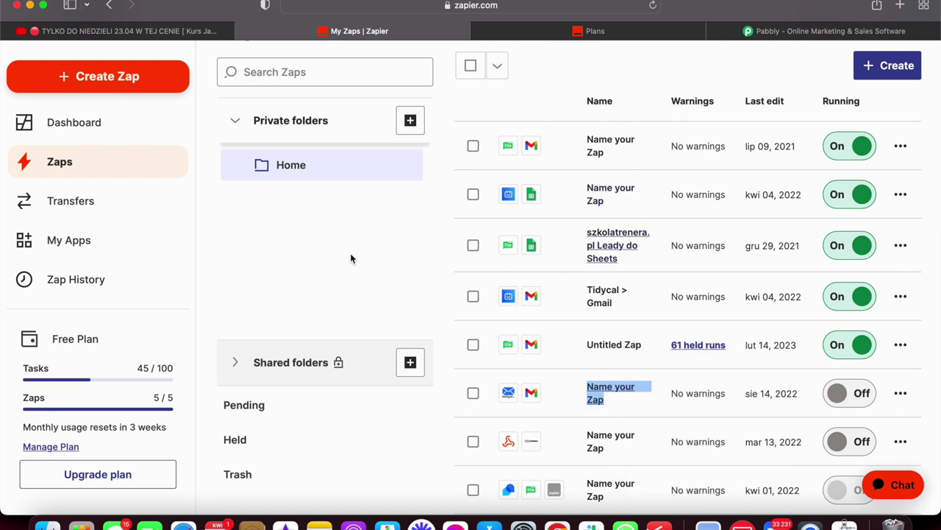
click(371, 265)
Open the Zap history page showing task usage for 03/19/2023 - 04/17/2023.
scroll(606, 192, down, 10)
scroll(606, 192, down, 10)
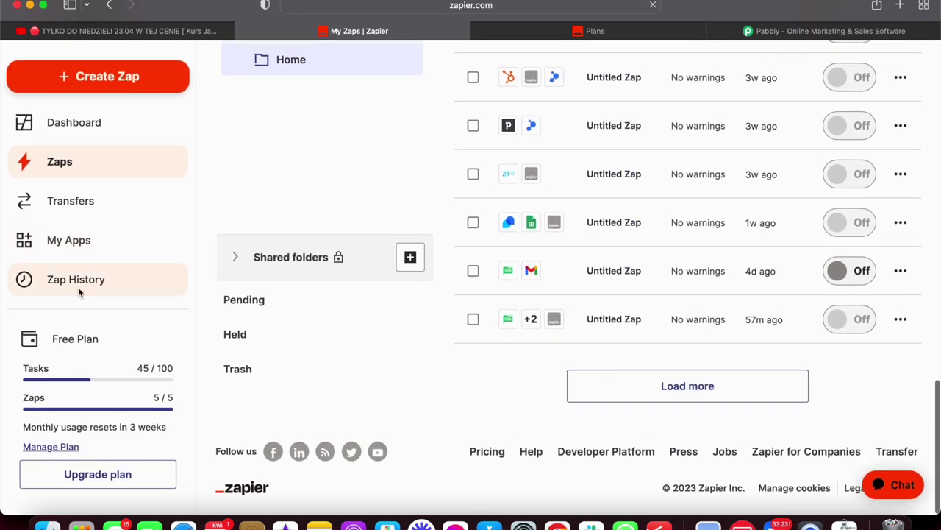
click(76, 279)
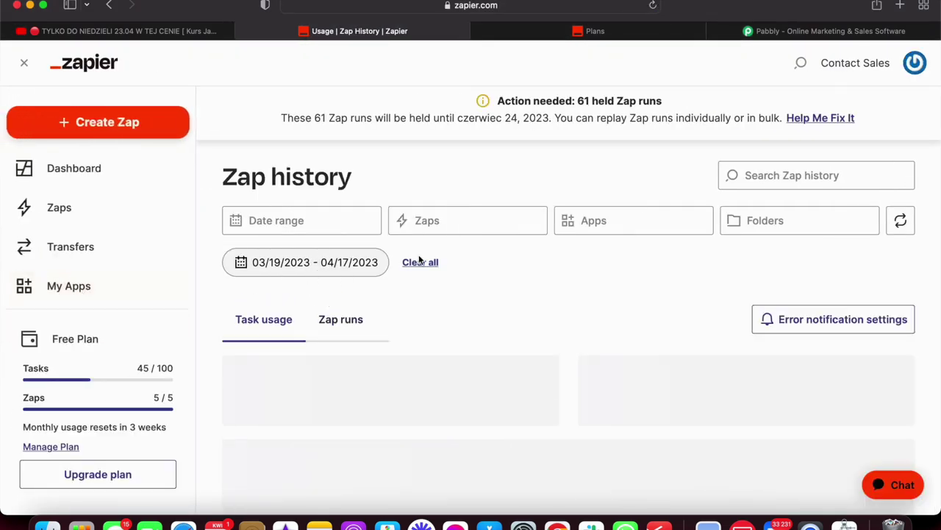
List the April 16 Zap runs, showing three successful Untitled Zap runs.
scroll(420, 259, down, 5)
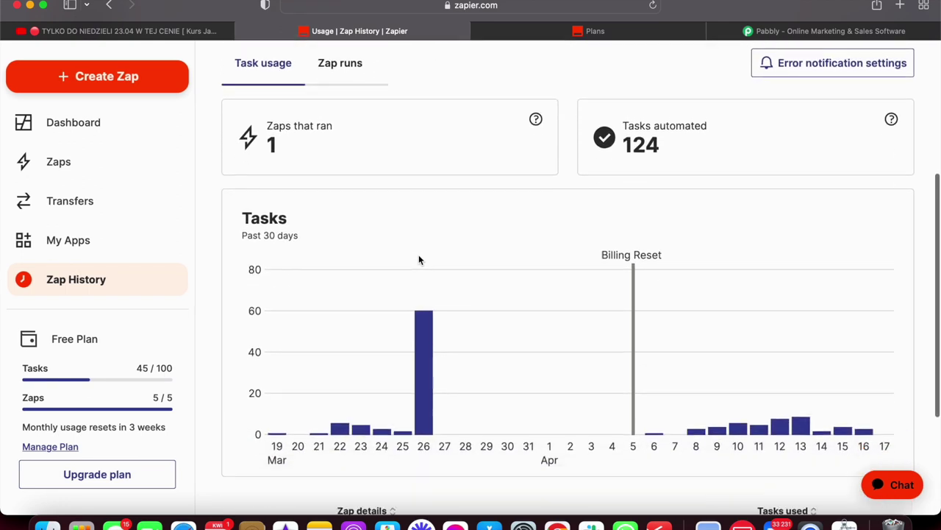
scroll(419, 259, down, 3)
mouse_move(420, 261)
scroll(420, 261, down, 1)
scroll(420, 261, down, 2)
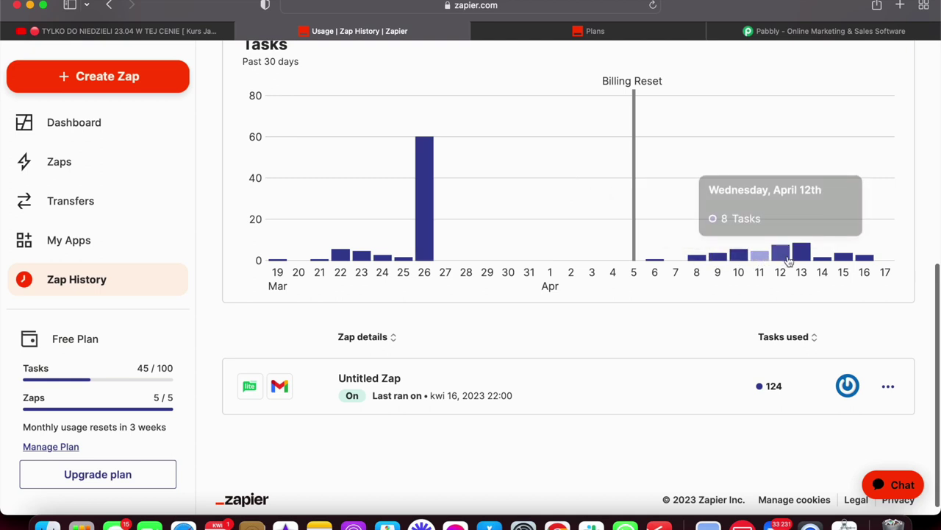
click(862, 257)
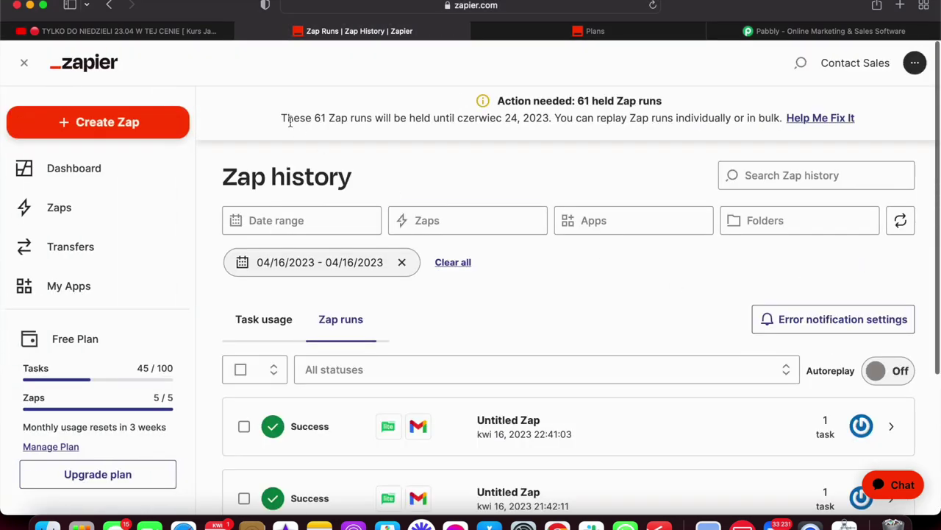
scroll(291, 127, down, 5)
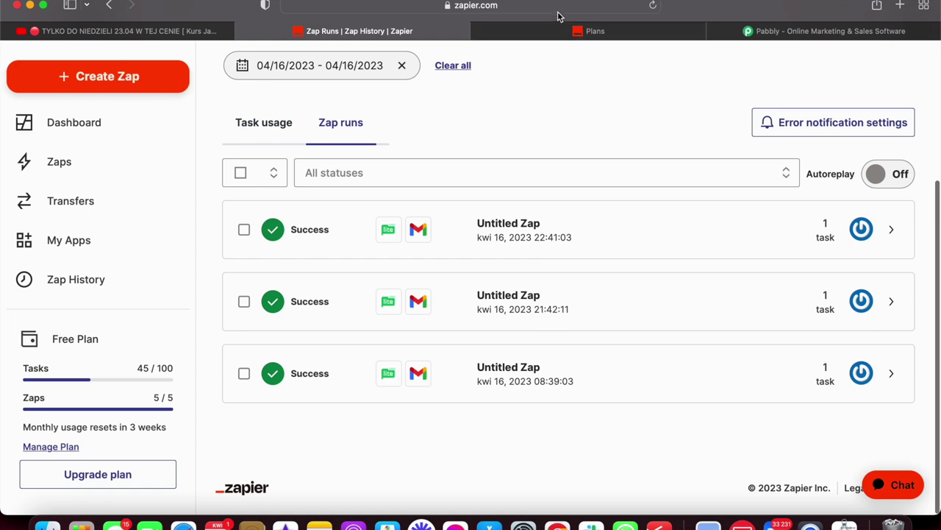
Load the darmowarozmowa.pl website in the browser tab.
click(515, 6)
text(darmo)
key(Return)
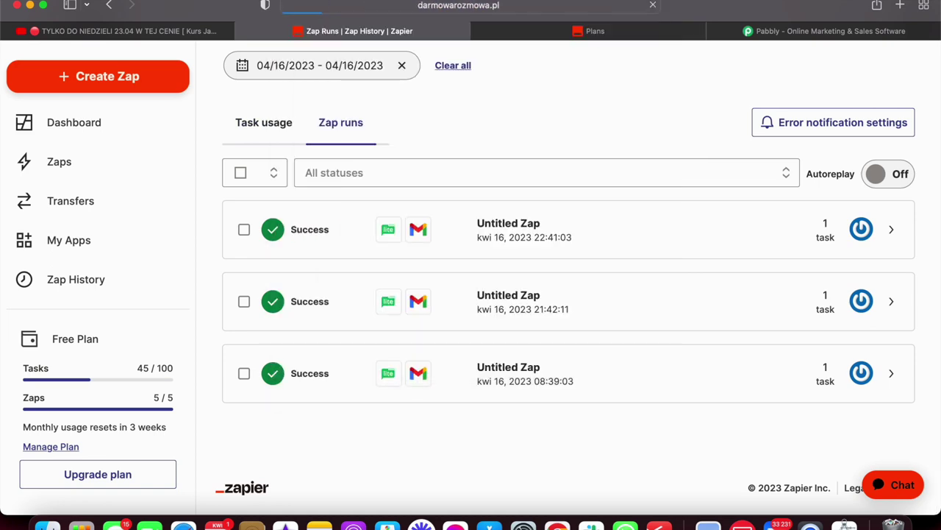